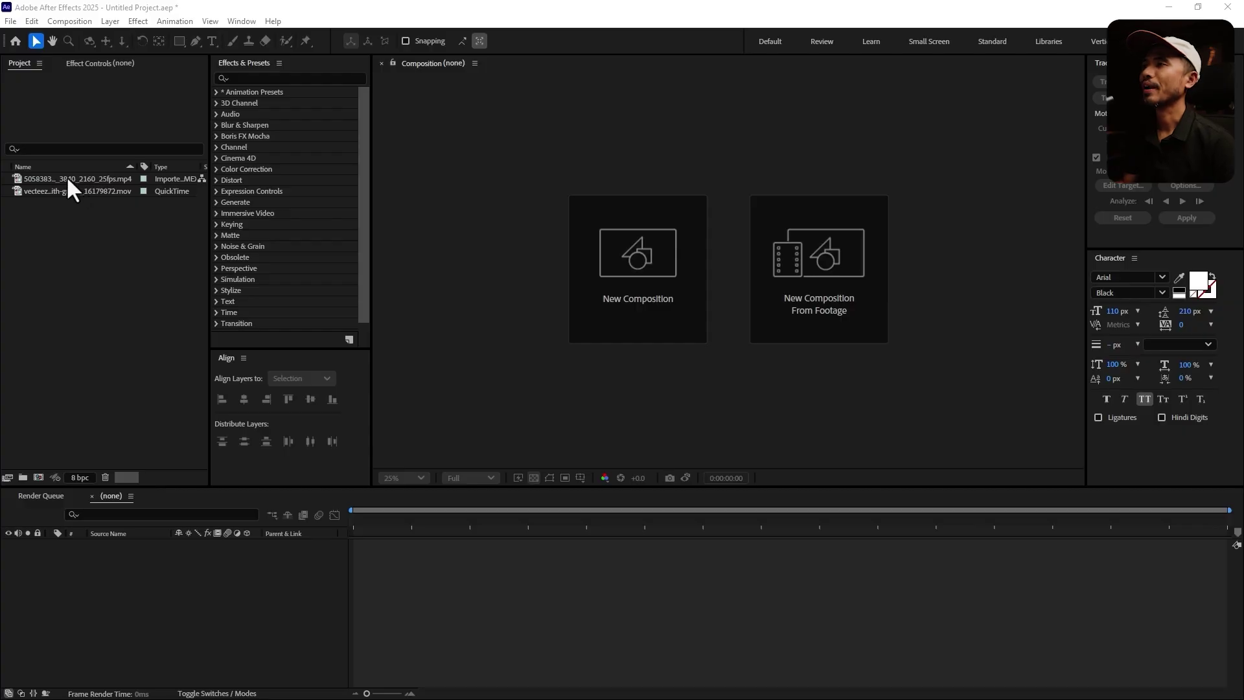
- Create a composition from the 5058383 mp4 footage and apply the Mocha AE effect to its layer
drag(57, 177, 499, 347)
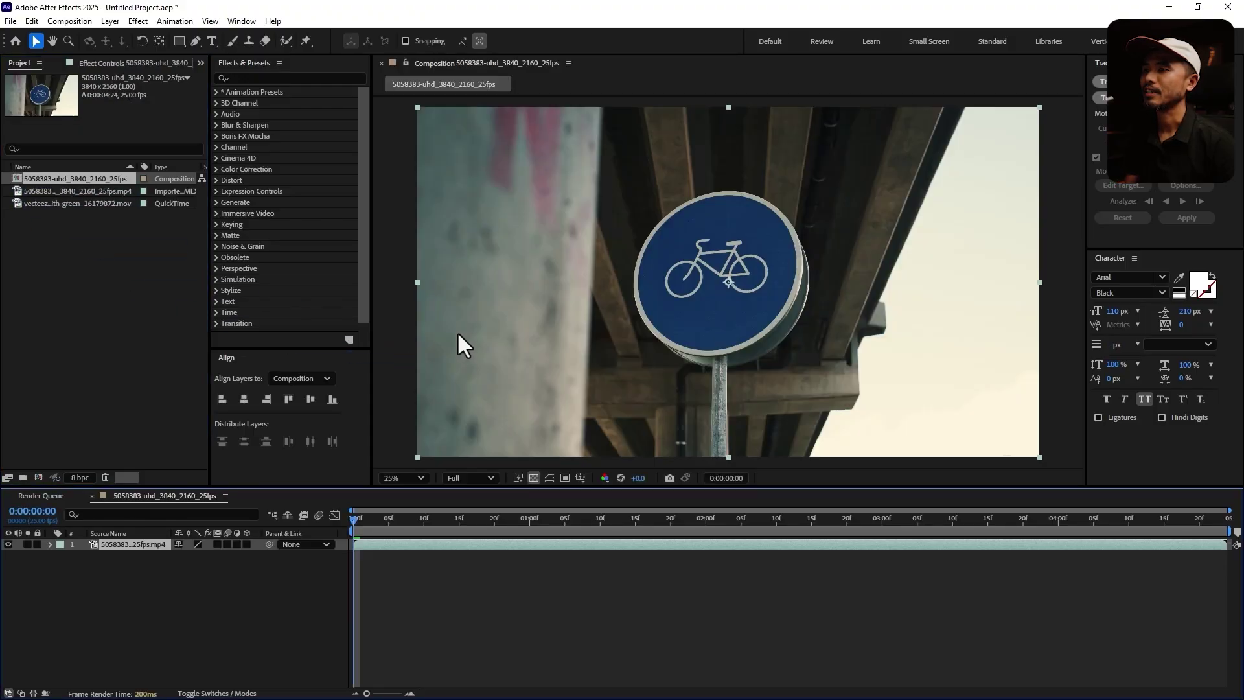
click(288, 77)
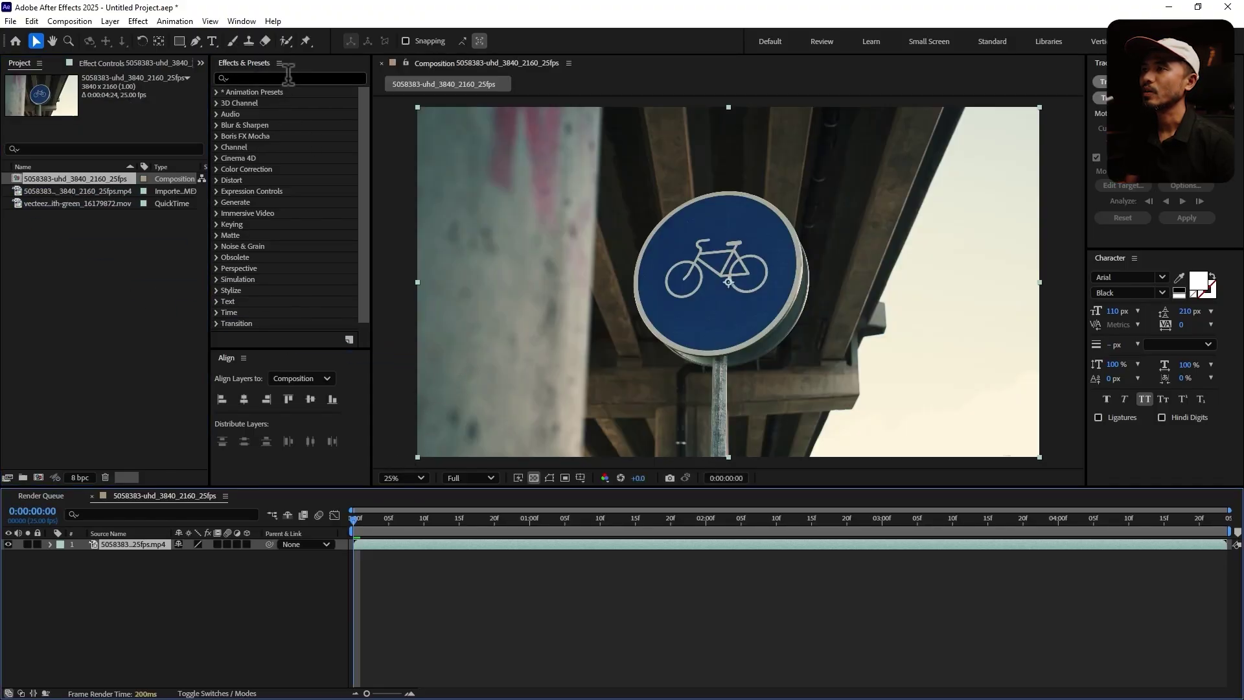
click(288, 77)
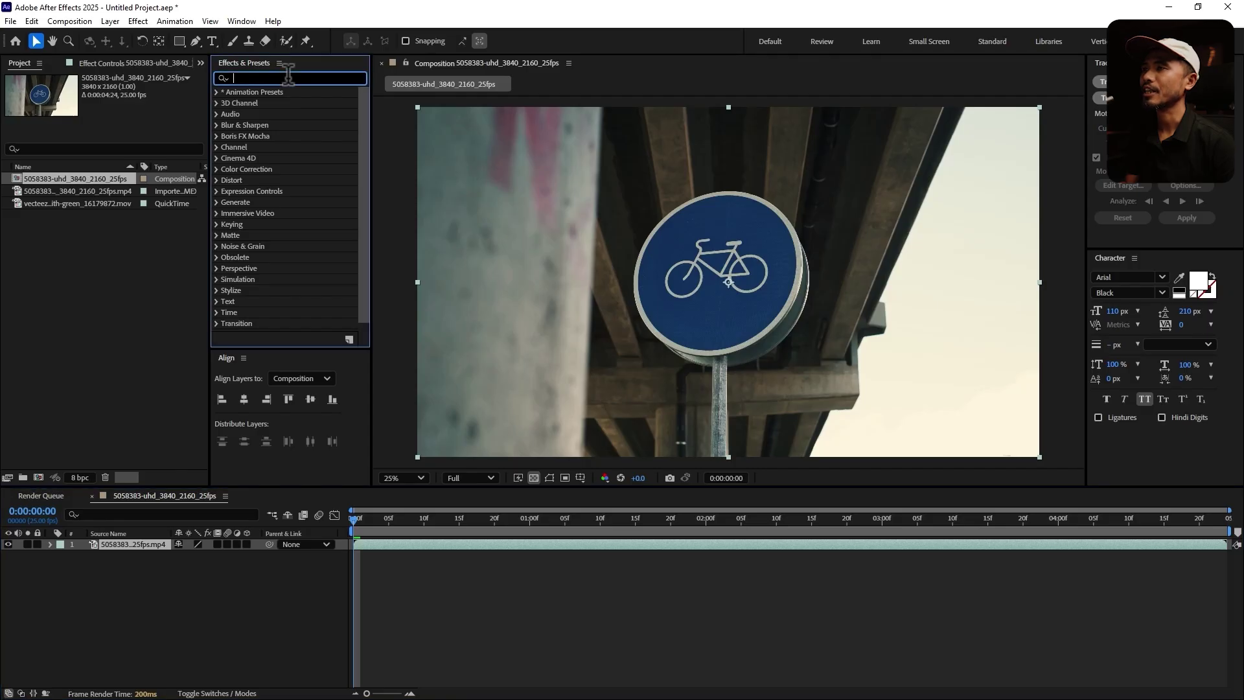
text(mocha)
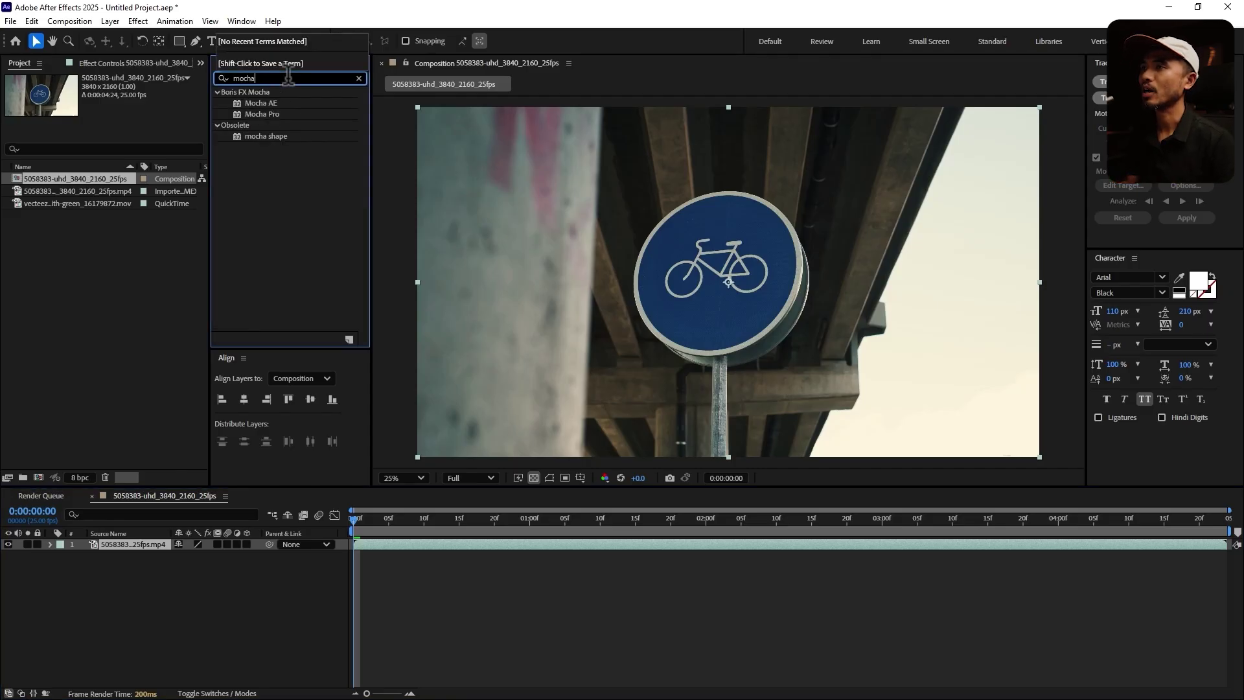
click(234, 103)
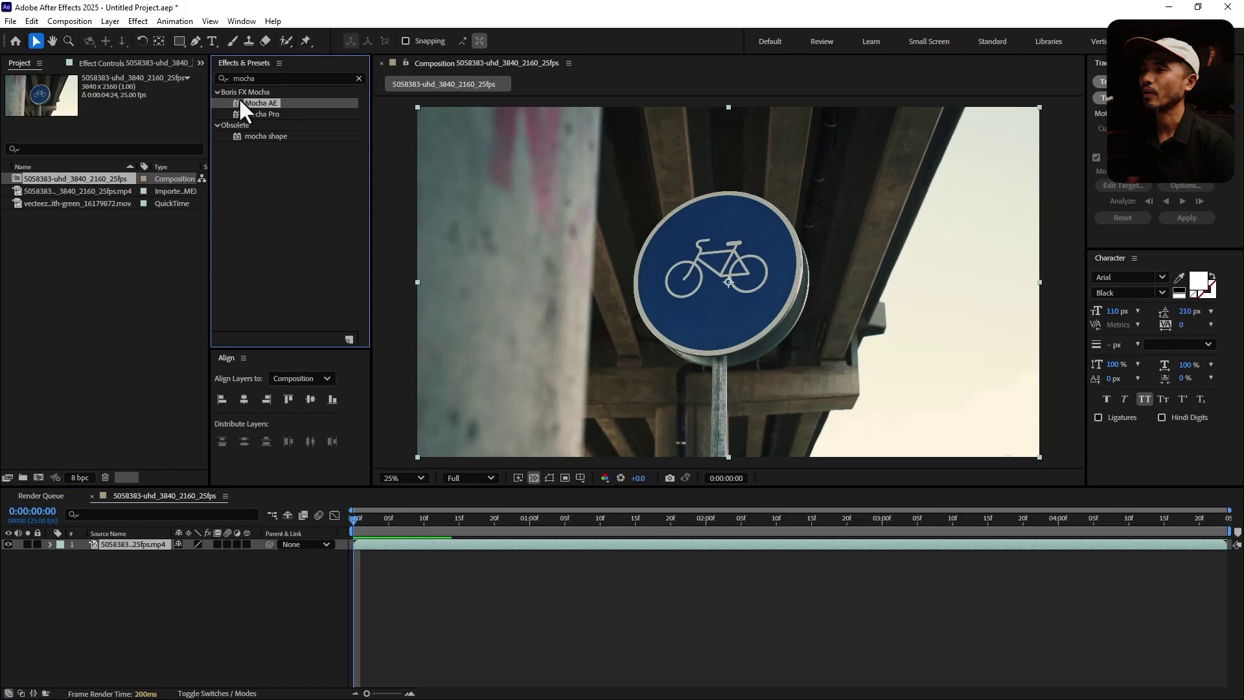
drag(267, 100, 633, 325)
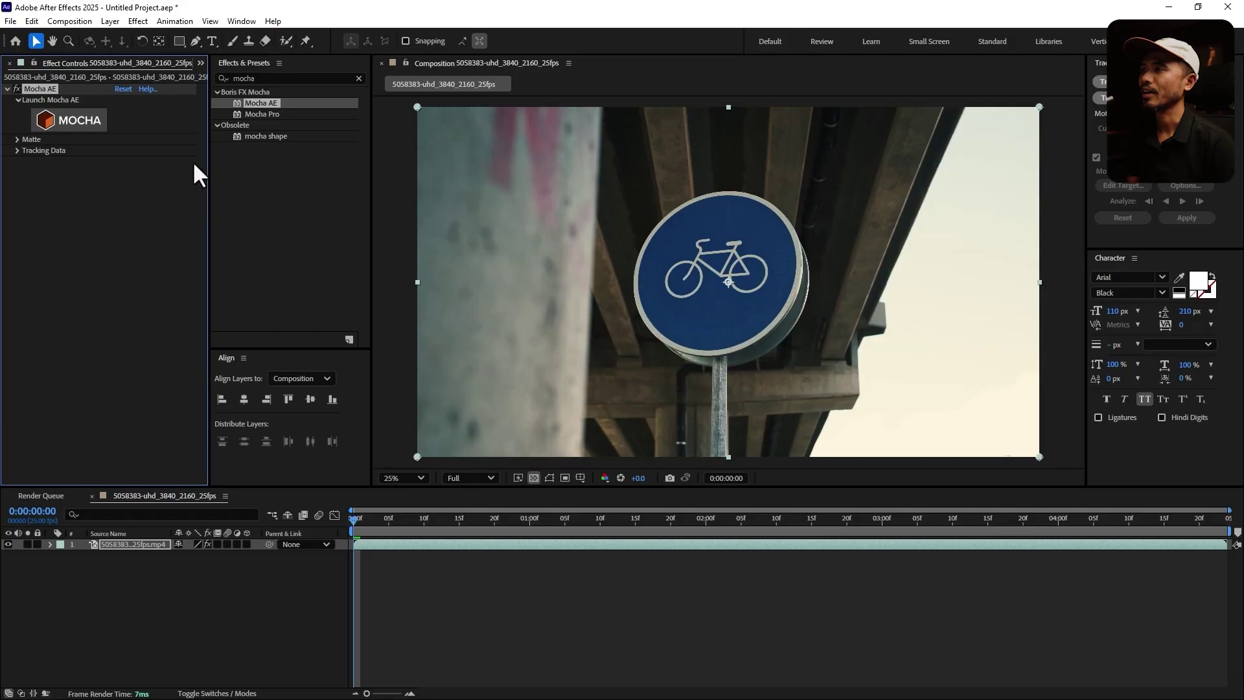
- Widen the Effect Controls and Effects & Presets area and launch Mocha AE from the applied effect
drag(210, 155, 216, 154)
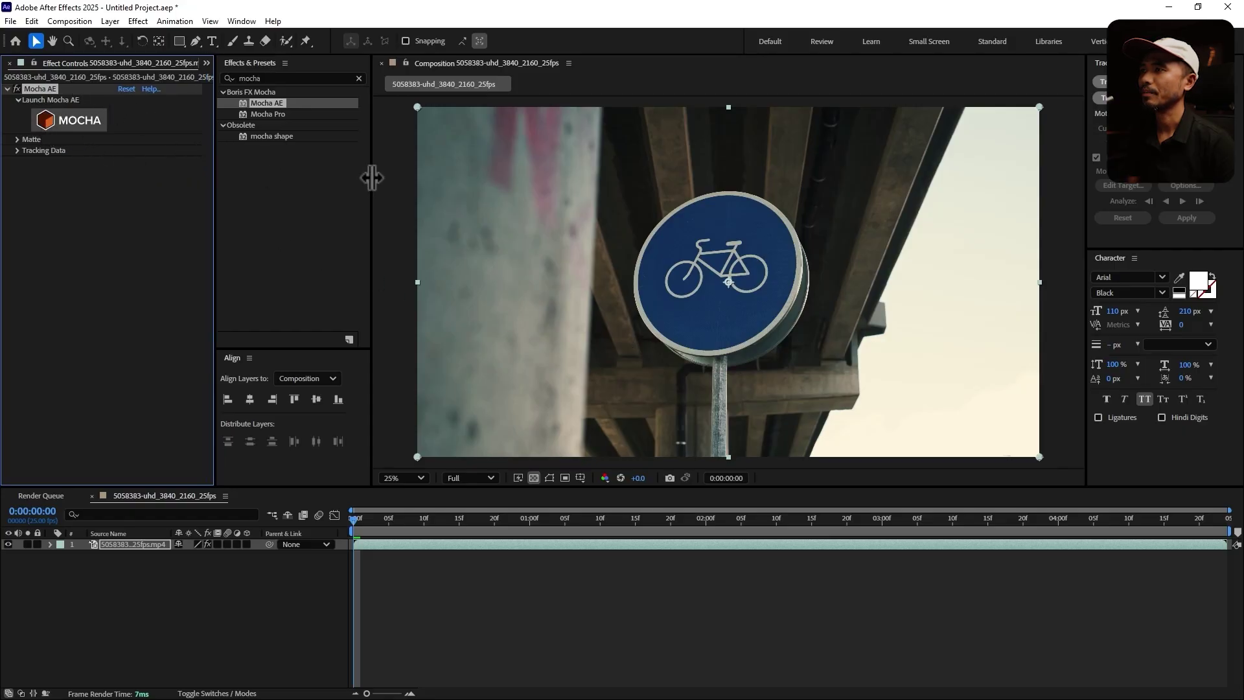
drag(374, 176, 399, 177)
click(71, 121)
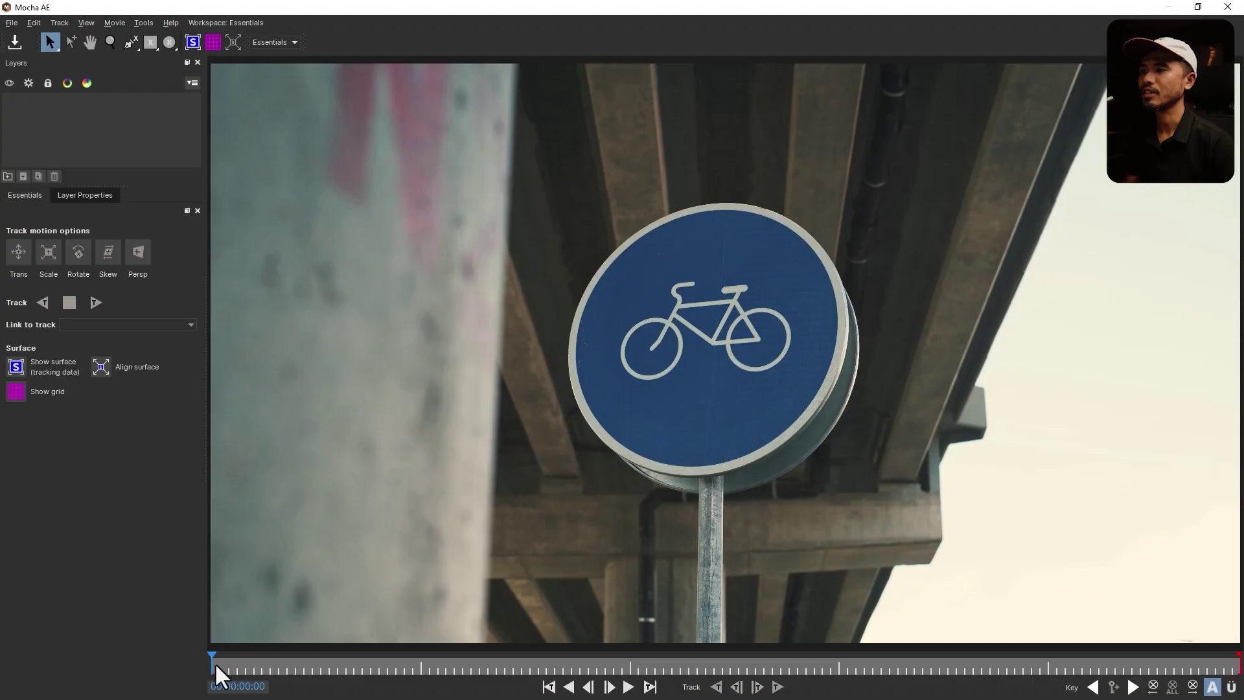
- Draw a closed spline along the edge of the sign's blue face at the first frame and track it forward through the clip
drag(216, 674, 184, 661)
key(ctrl+z)
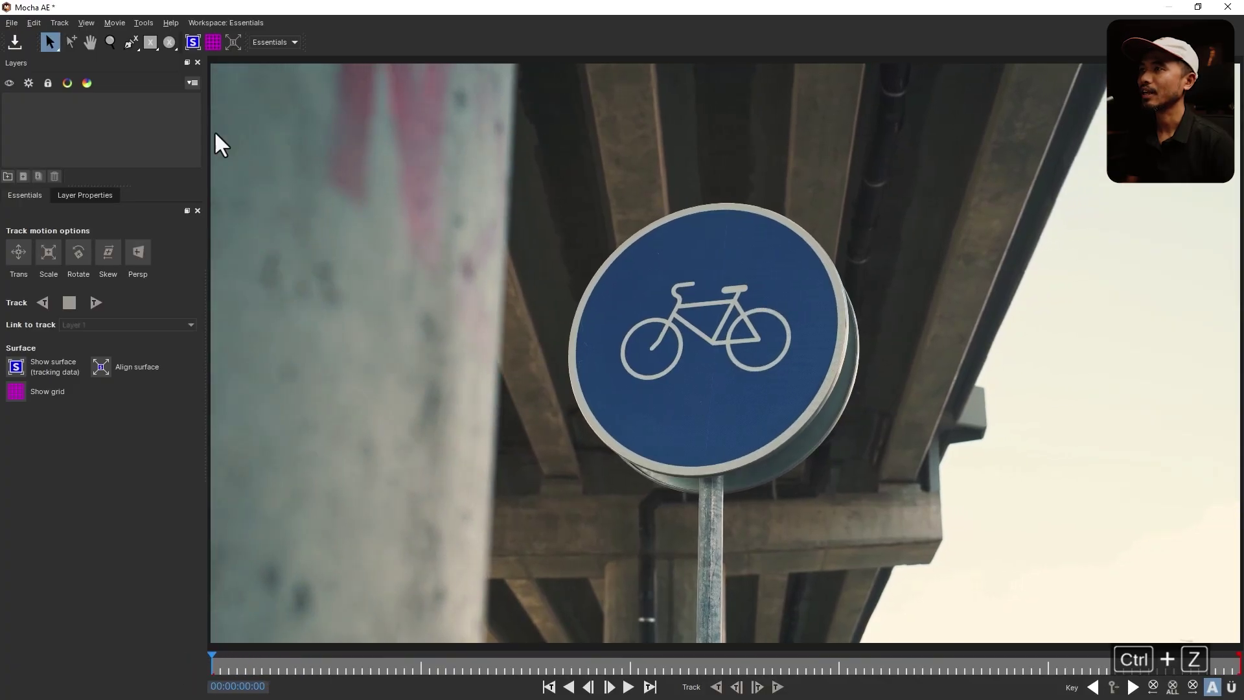
click(129, 42)
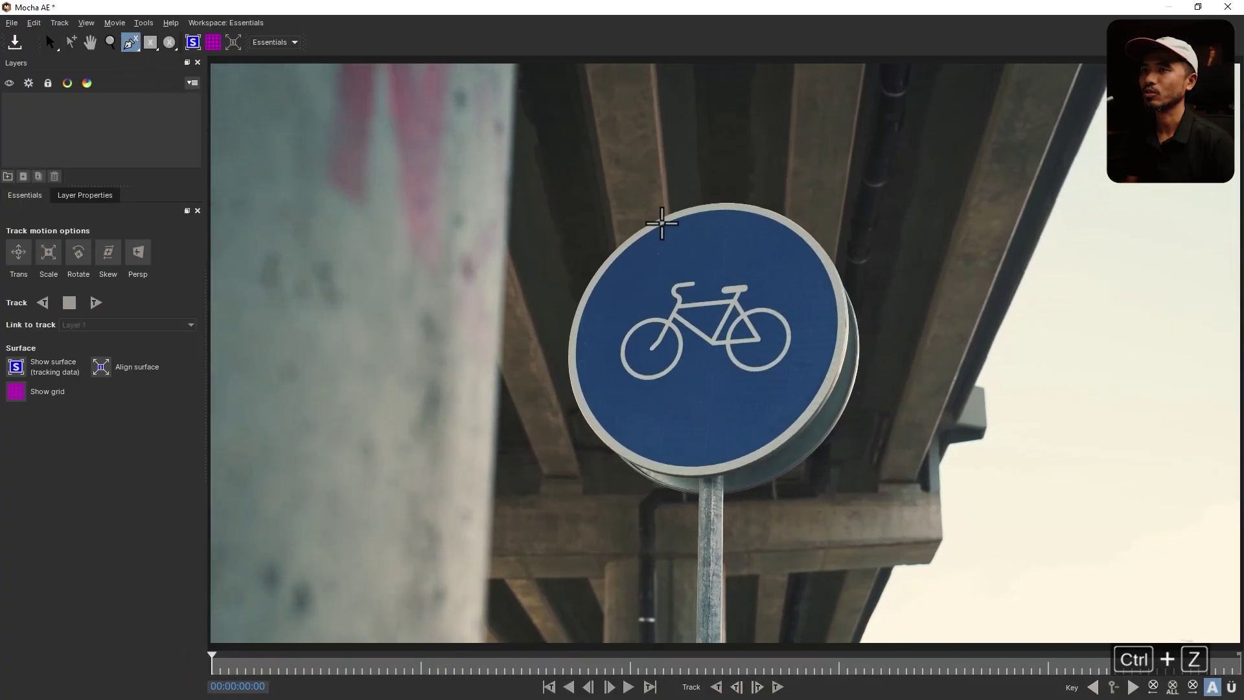
click(664, 223)
click(702, 211)
click(789, 215)
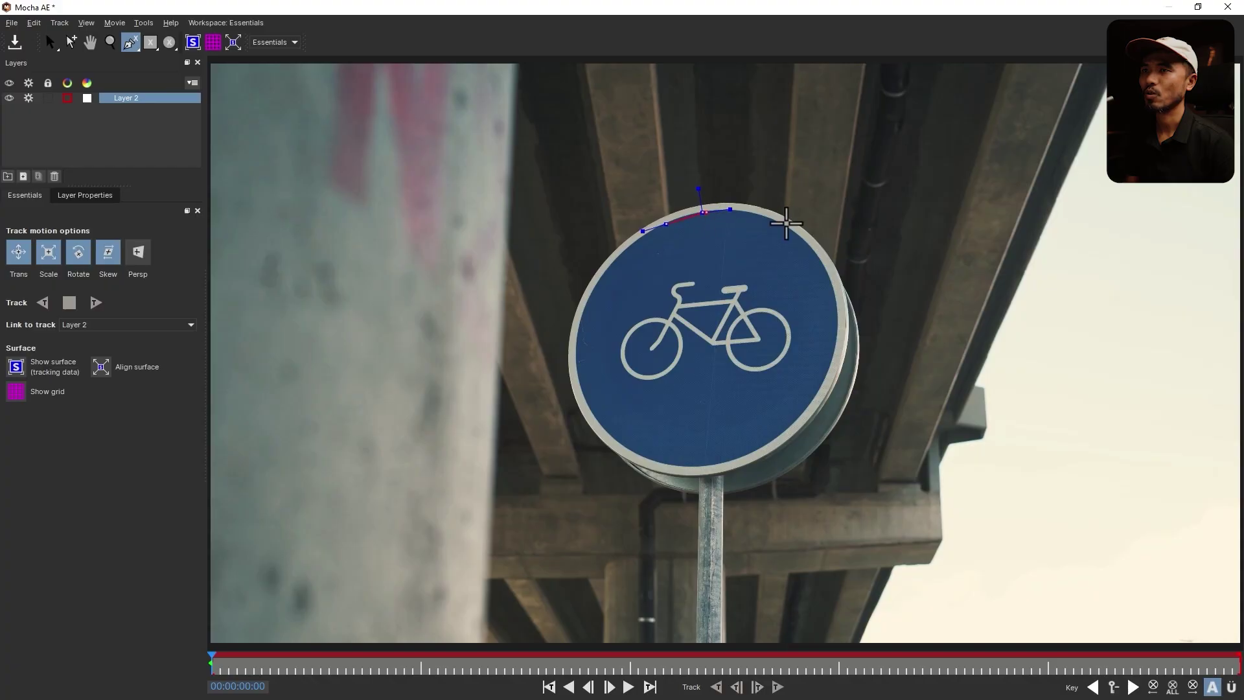
click(830, 253)
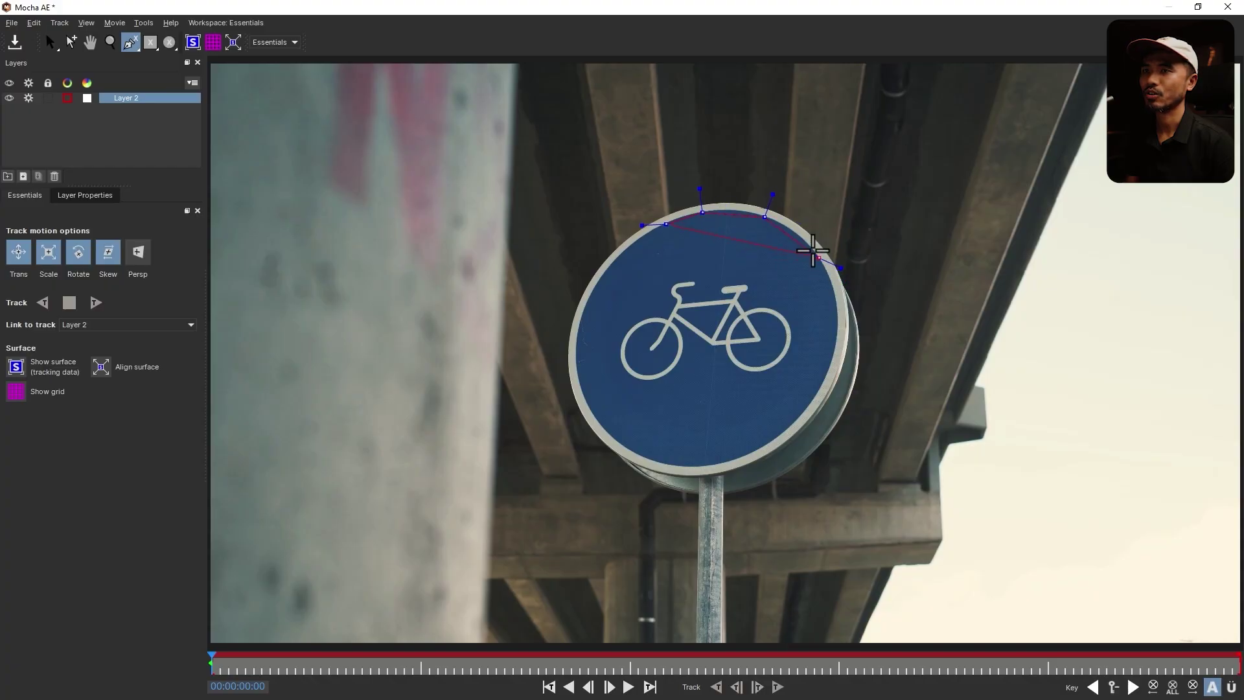
click(831, 284)
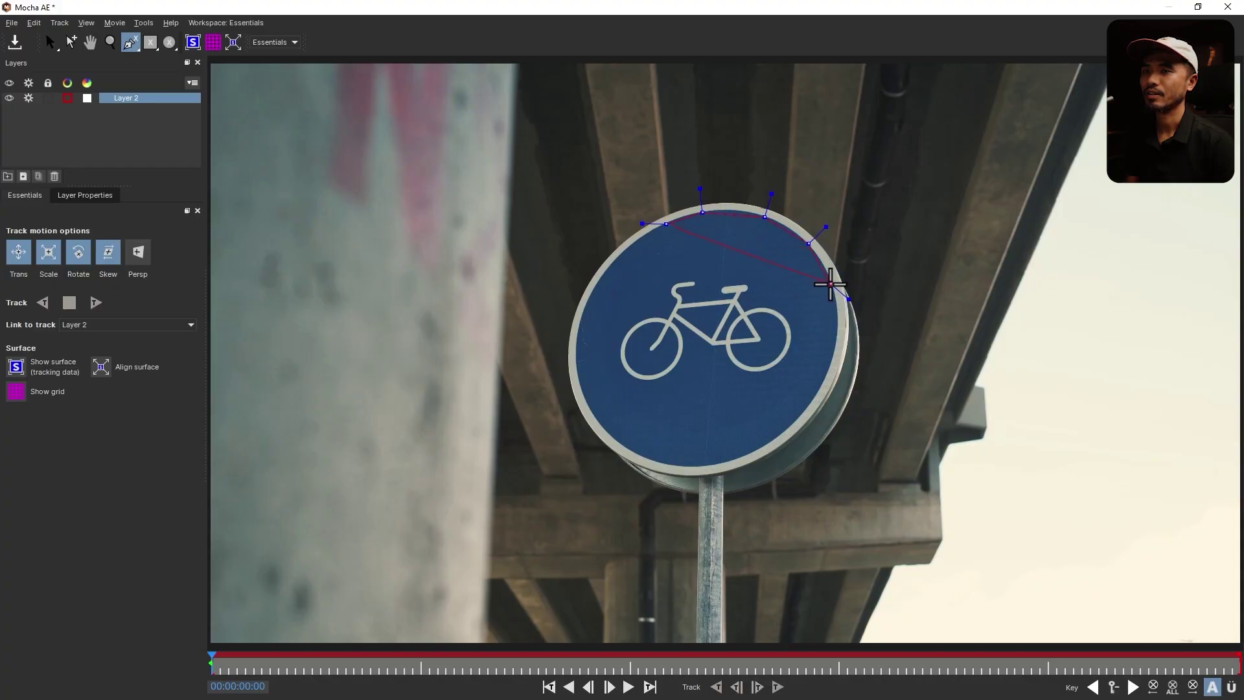
click(838, 337)
click(816, 392)
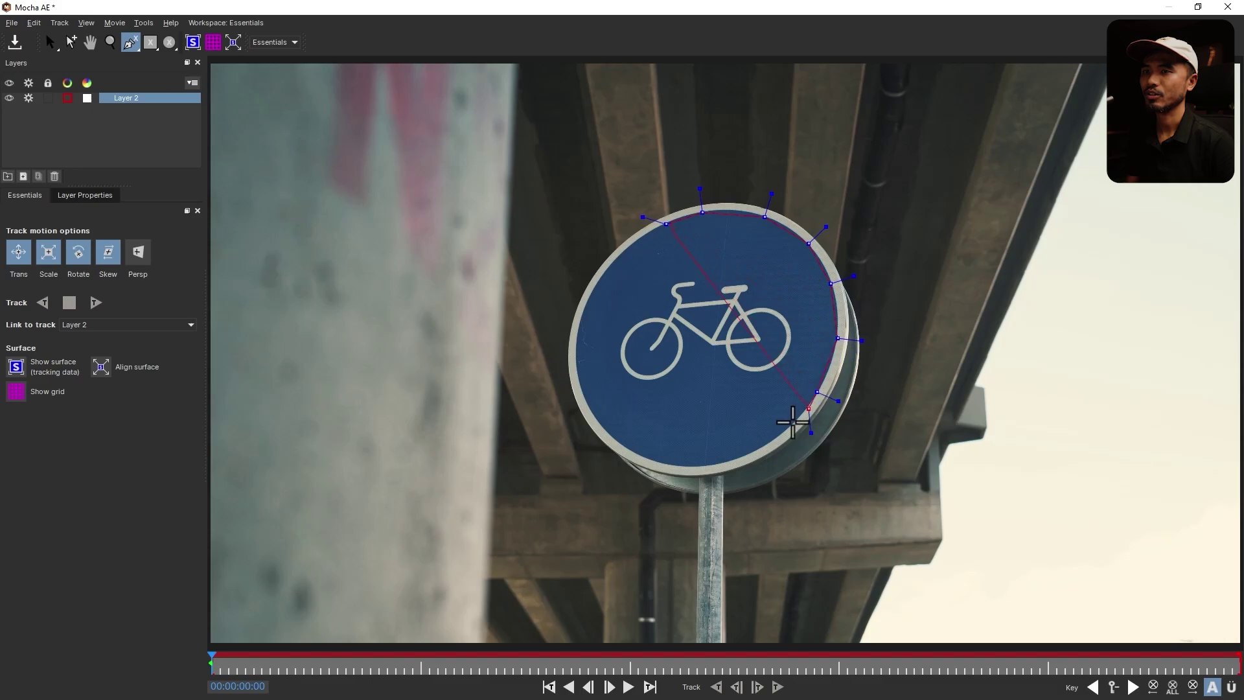
click(748, 452)
click(706, 463)
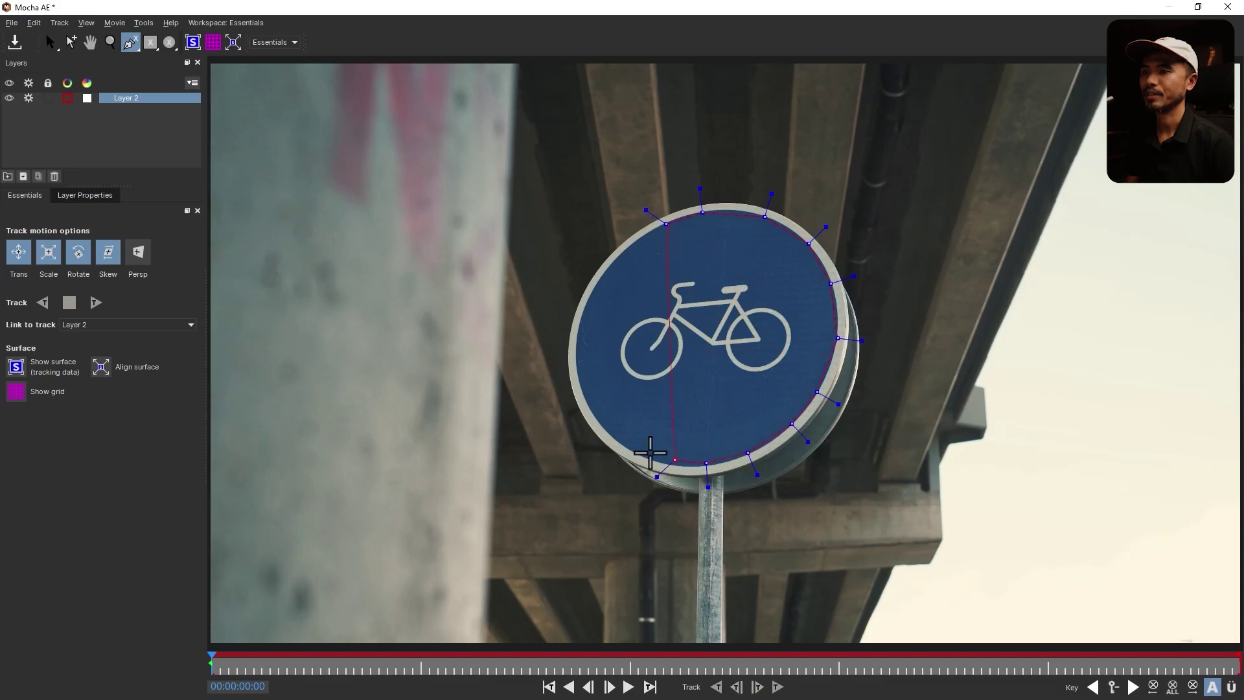
click(646, 457)
click(611, 434)
click(582, 397)
click(576, 350)
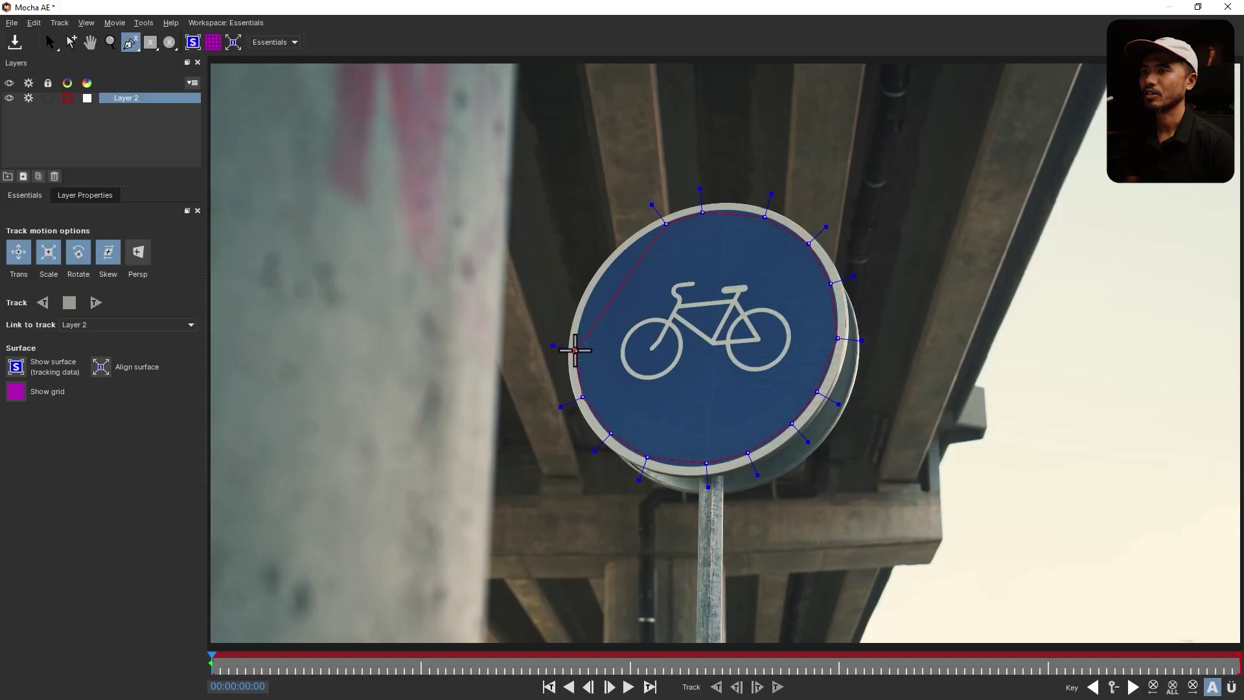
click(589, 297)
click(614, 262)
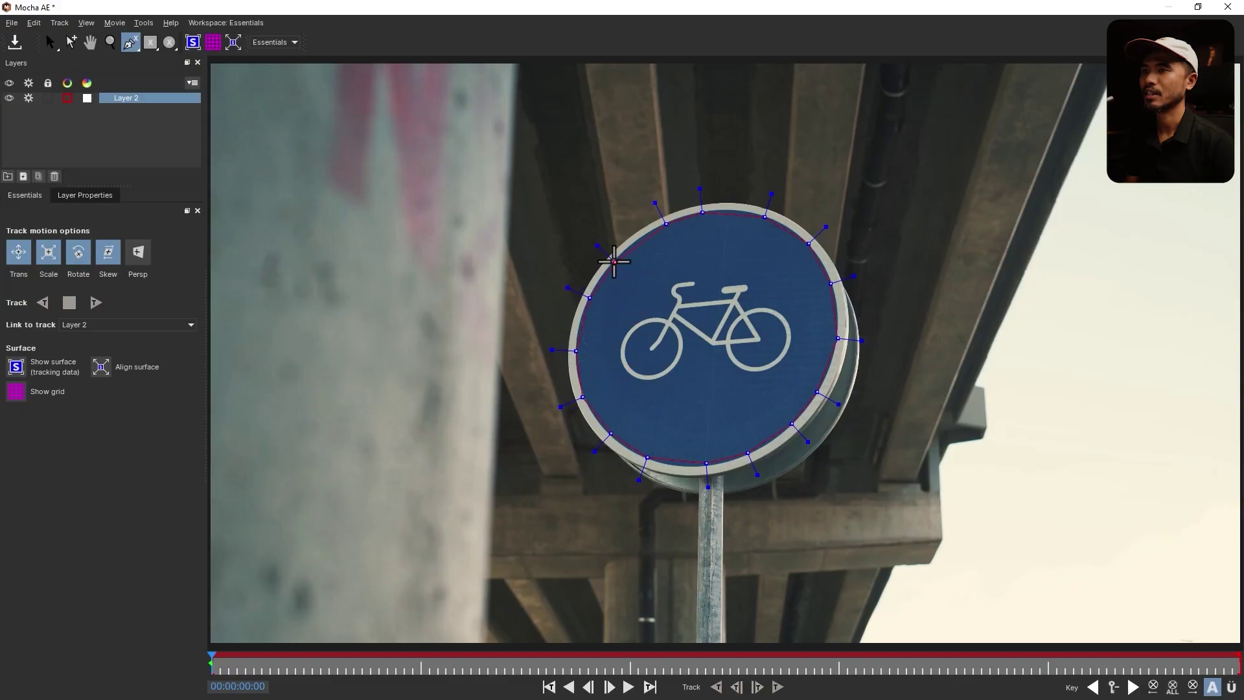
click(640, 236)
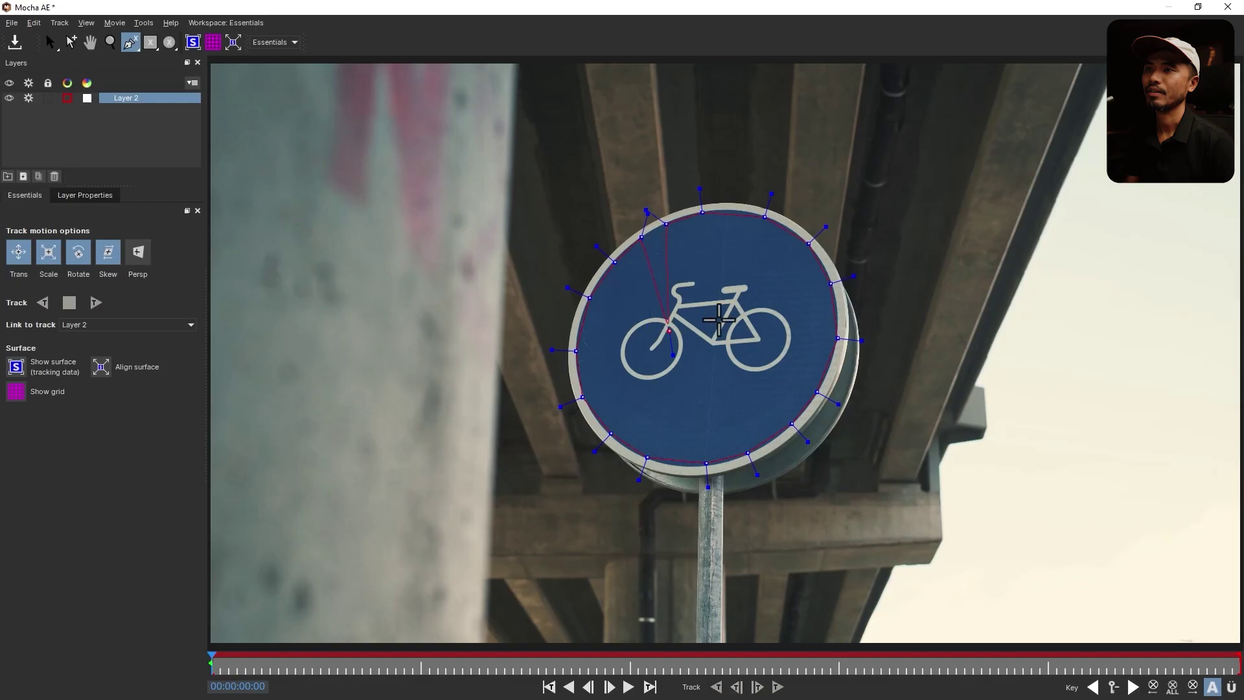
key(s)
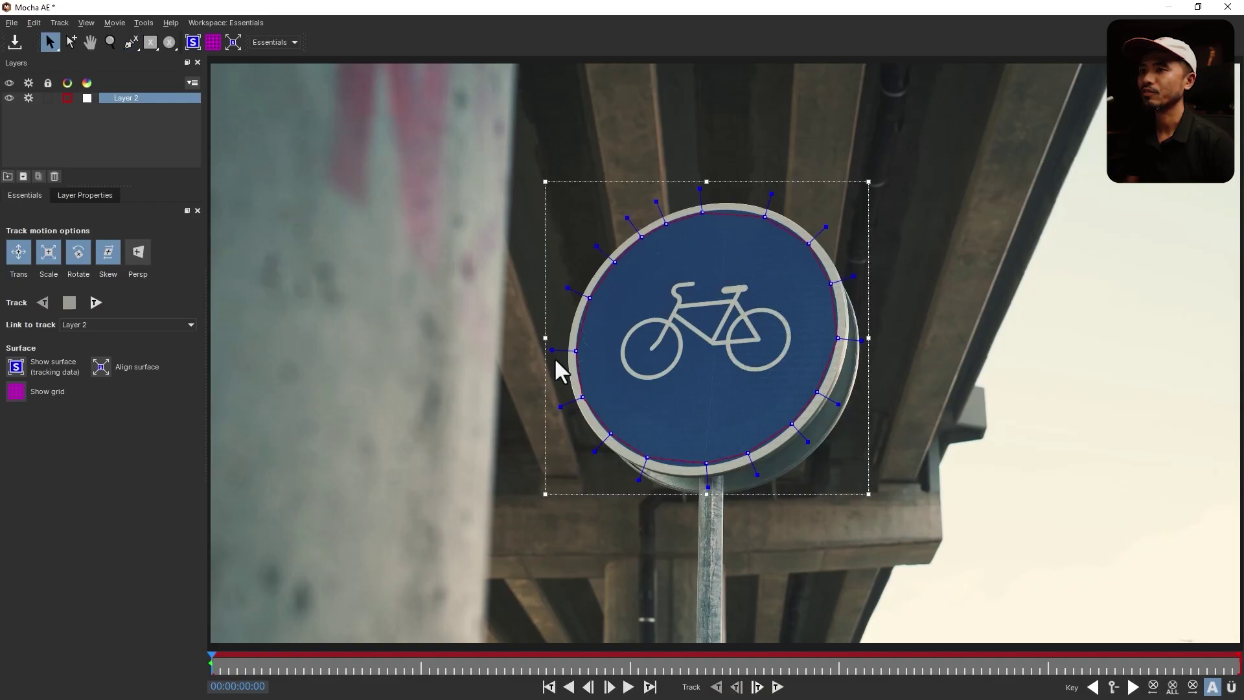
click(777, 687)
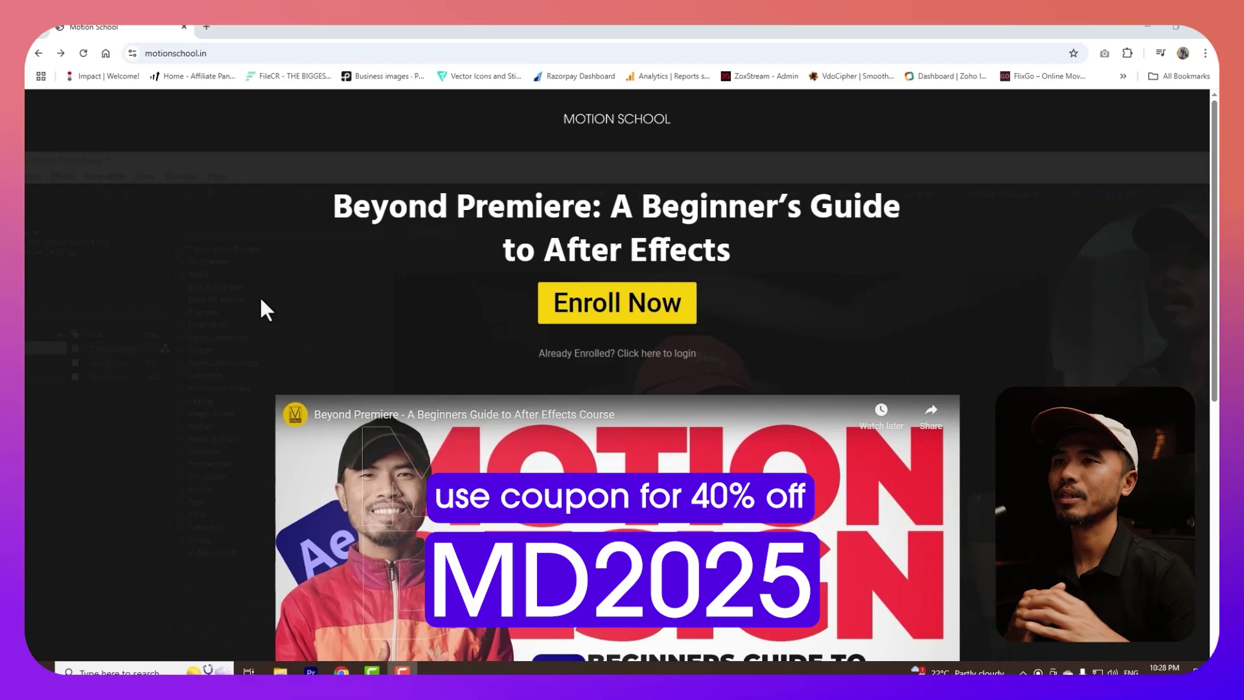
- Switch to the browser and look through the After Effects course page and its checkout page on motionschool.in
scroll(260, 299, down, 4)
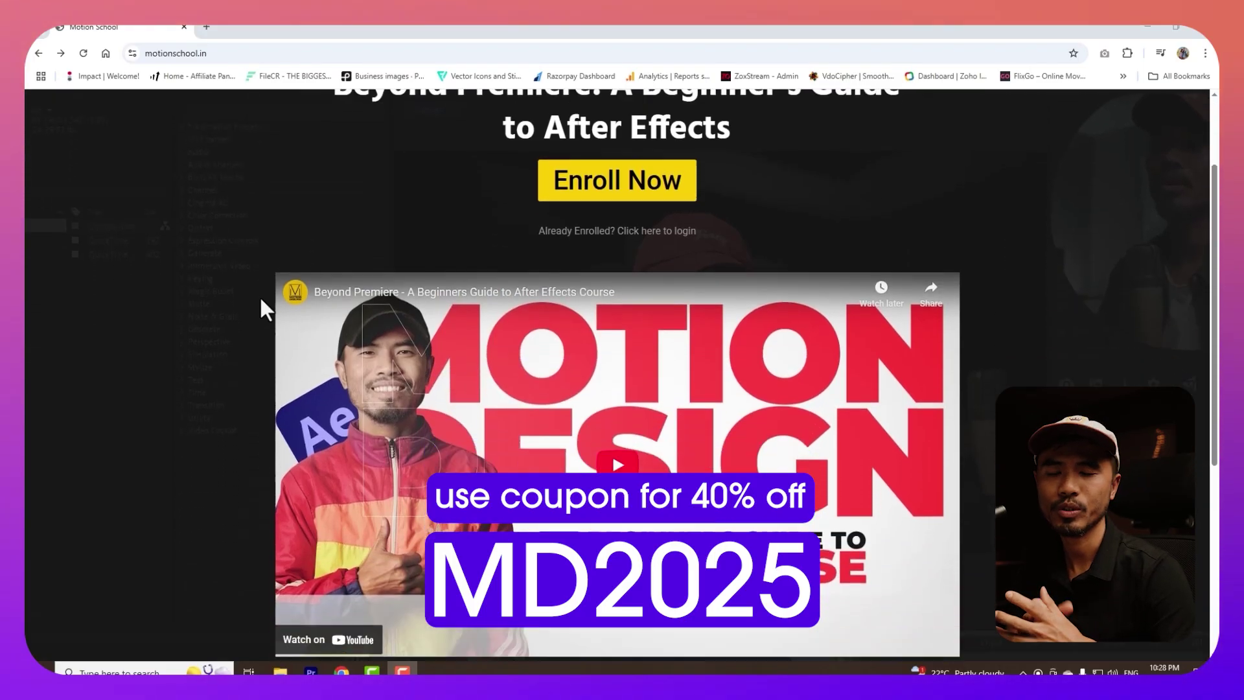
scroll(261, 300, down, 3)
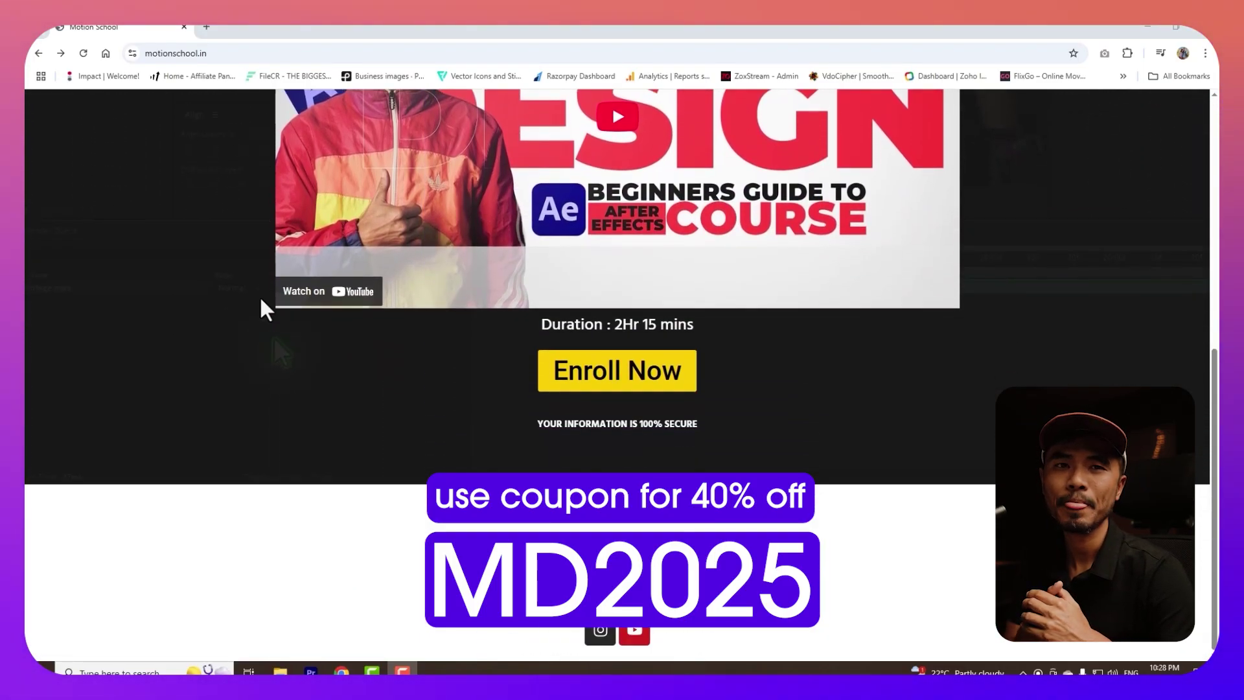
scroll(261, 300, up, 8)
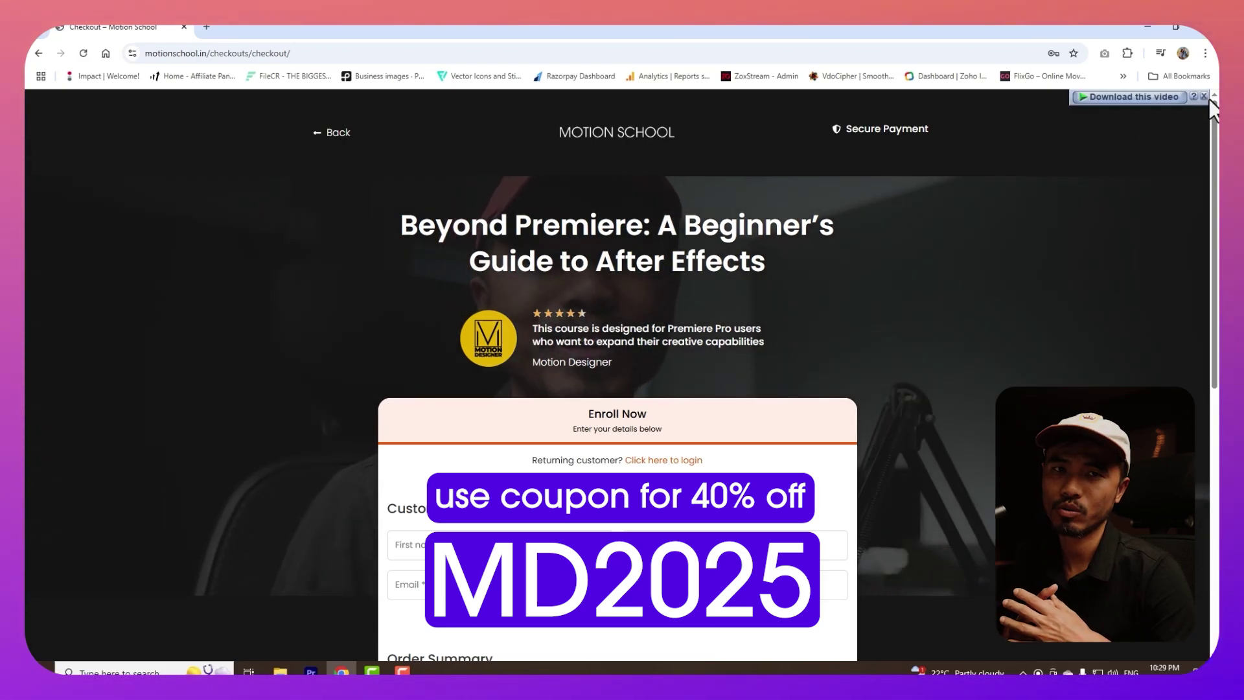
click(1203, 95)
scroll(869, 263, down, 1)
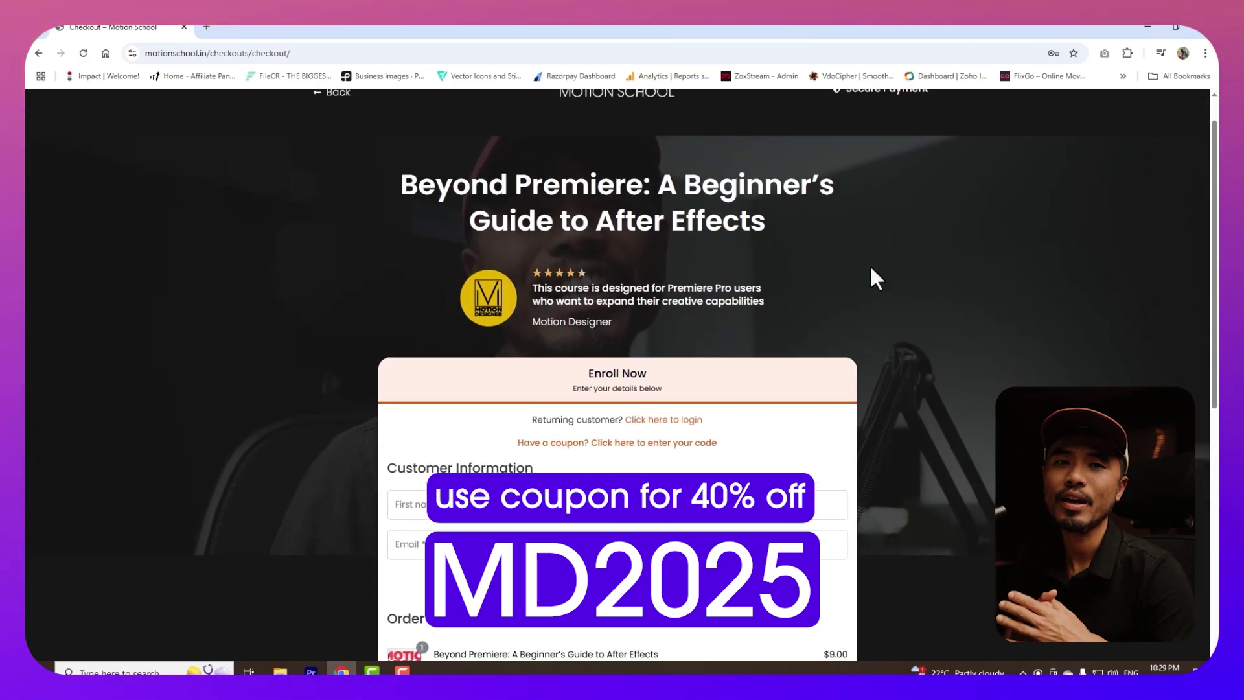
scroll(871, 268, down, 4)
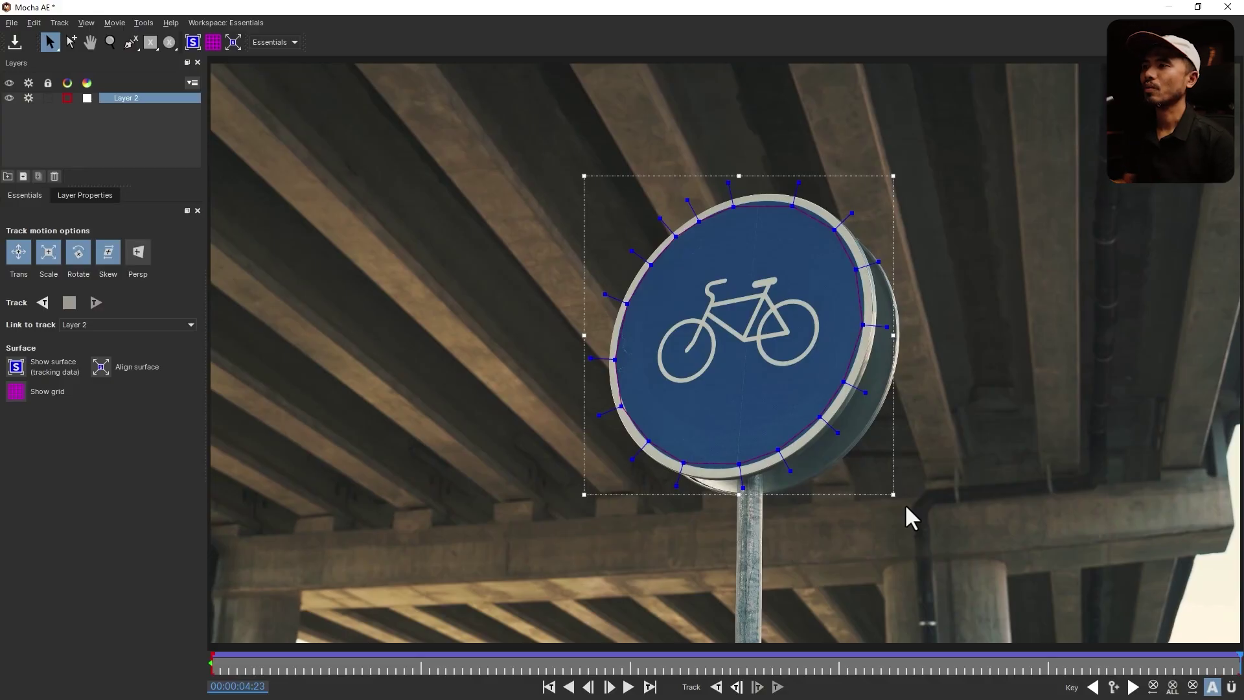
- Back in Mocha AE at the first frame, show the tracking surface, align it to the full frame, and save and close the project
drag(1234, 664, 199, 672)
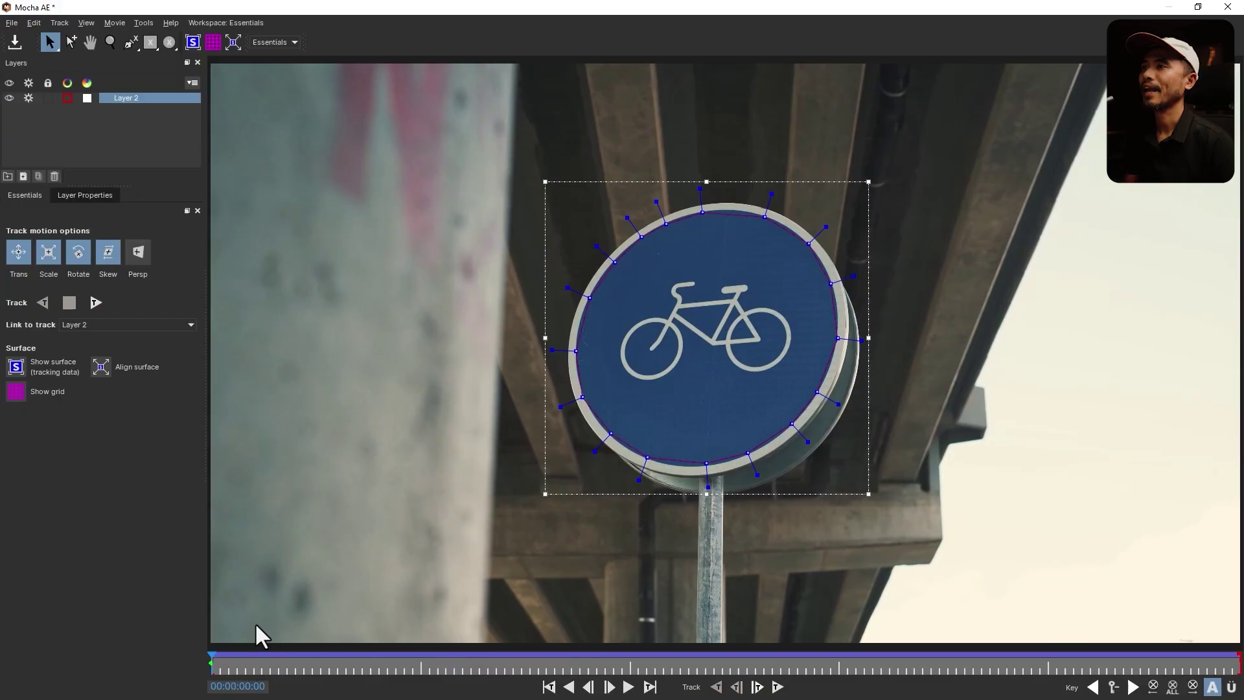
click(193, 42)
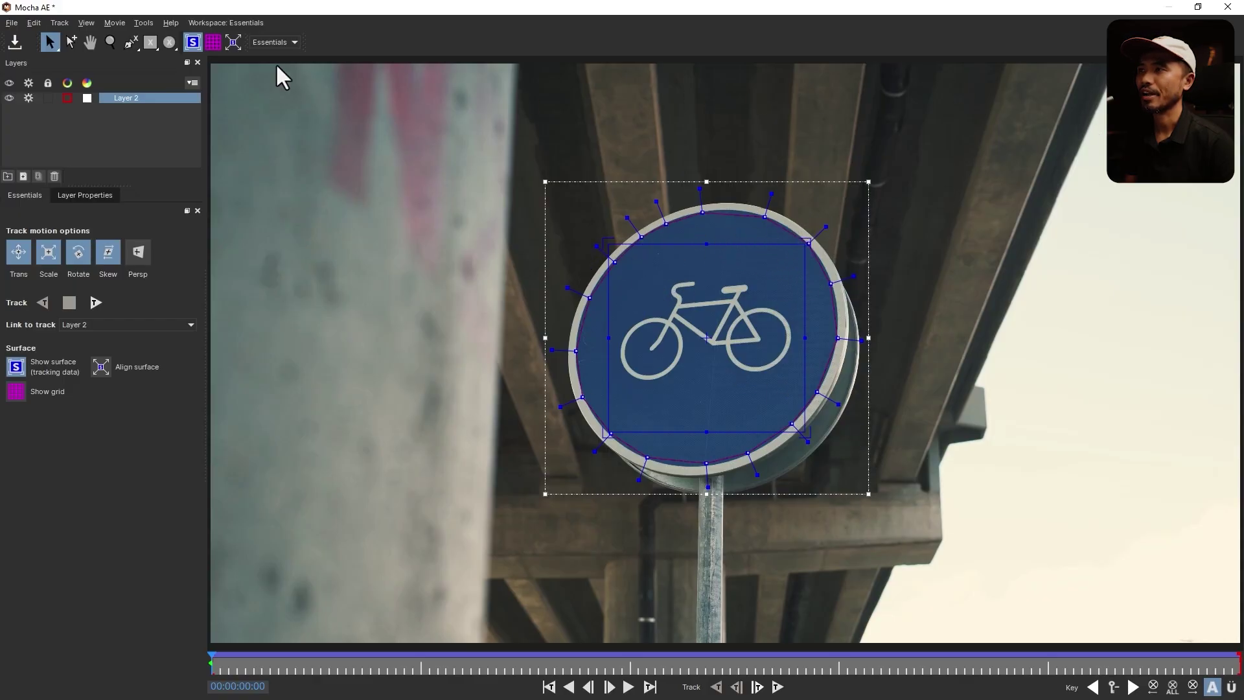
click(232, 43)
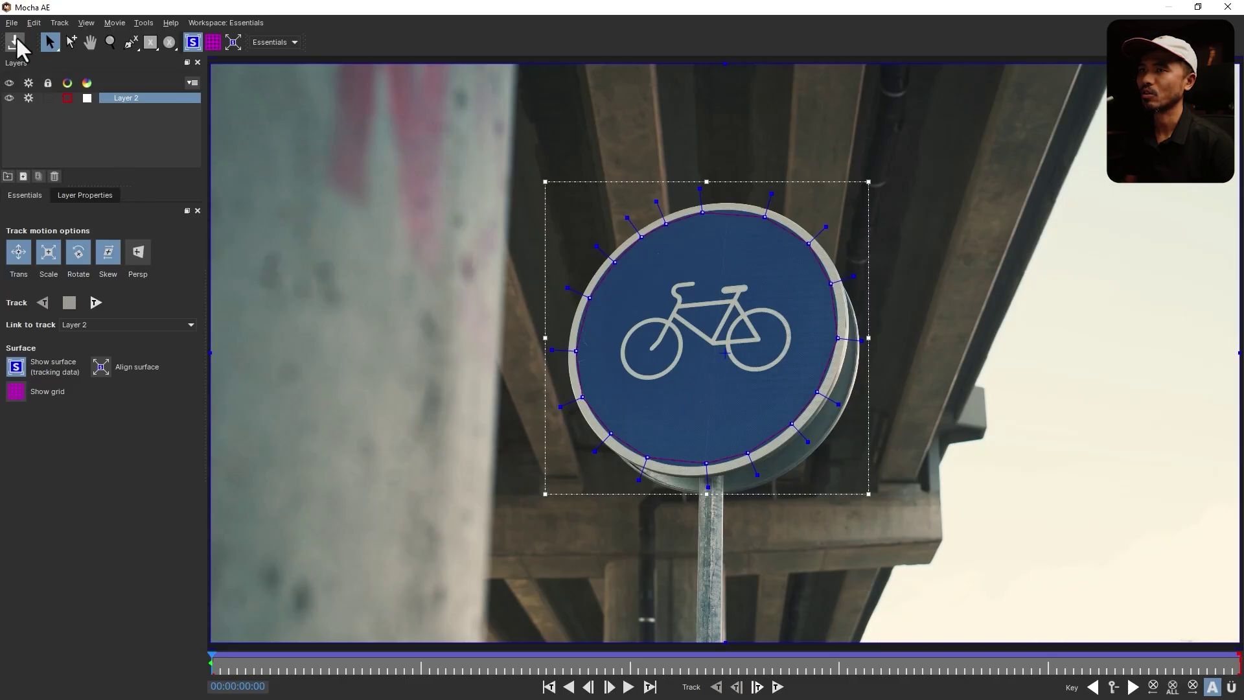
click(1228, 9)
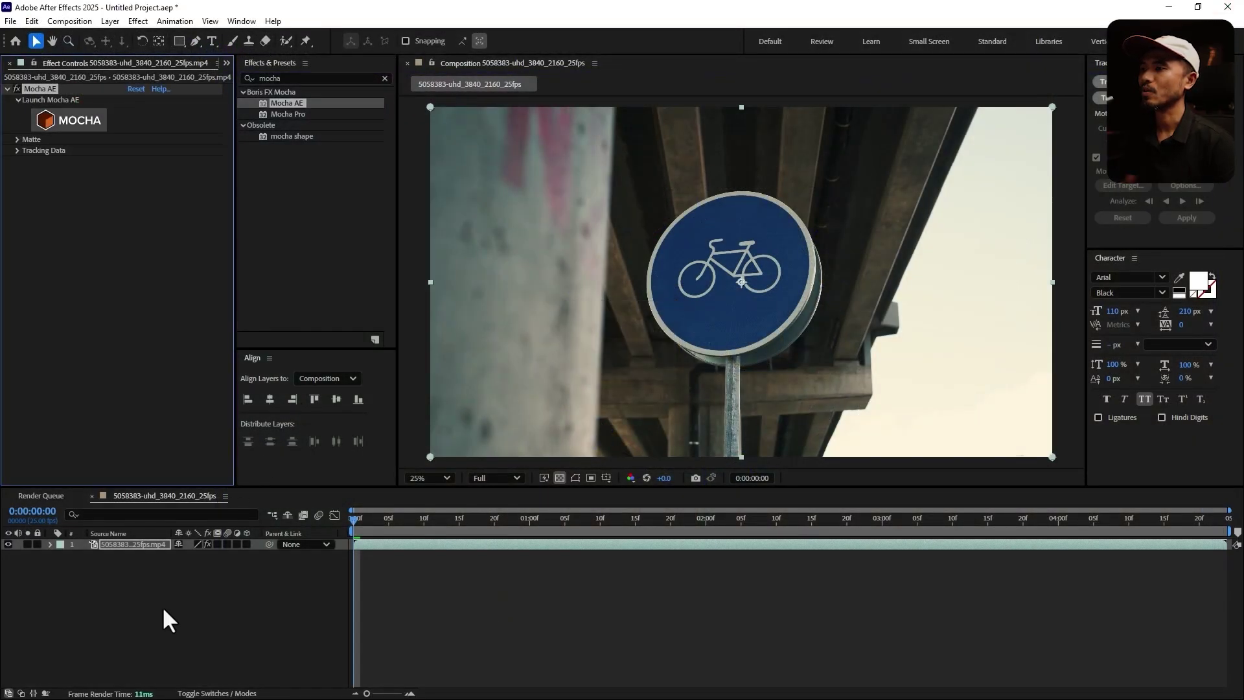
- Rename the composition as Main Comp in its settings
click(286, 599)
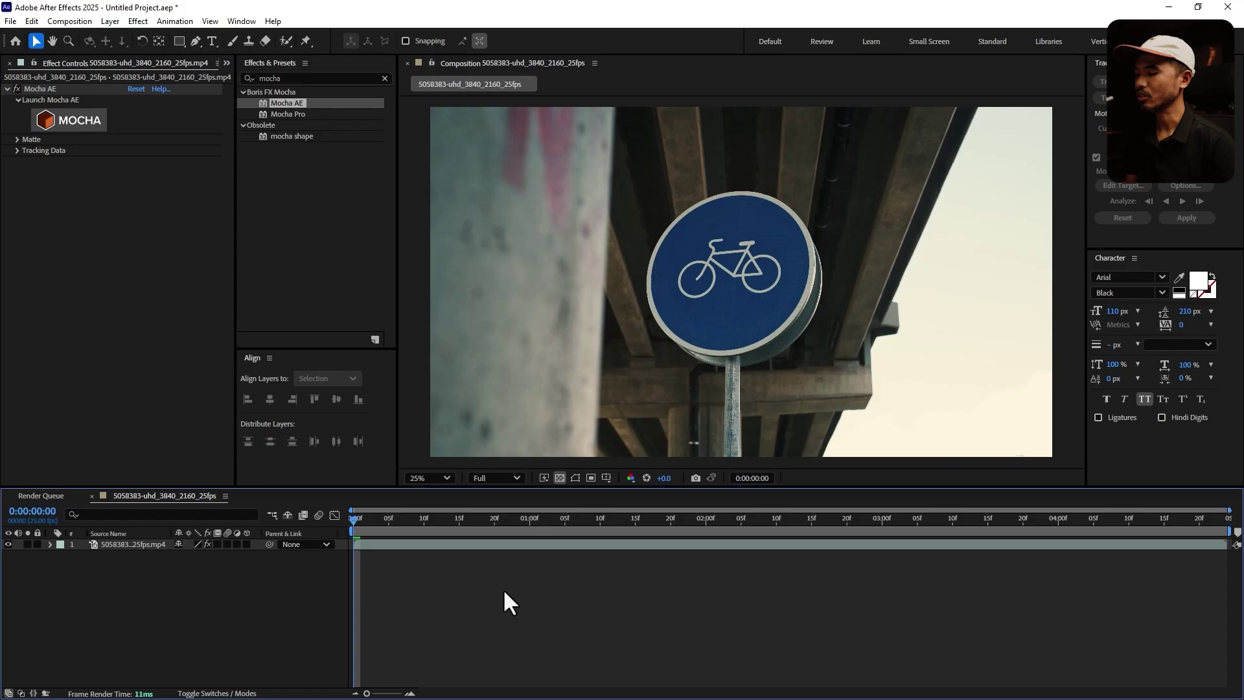
key(ctrl+k)
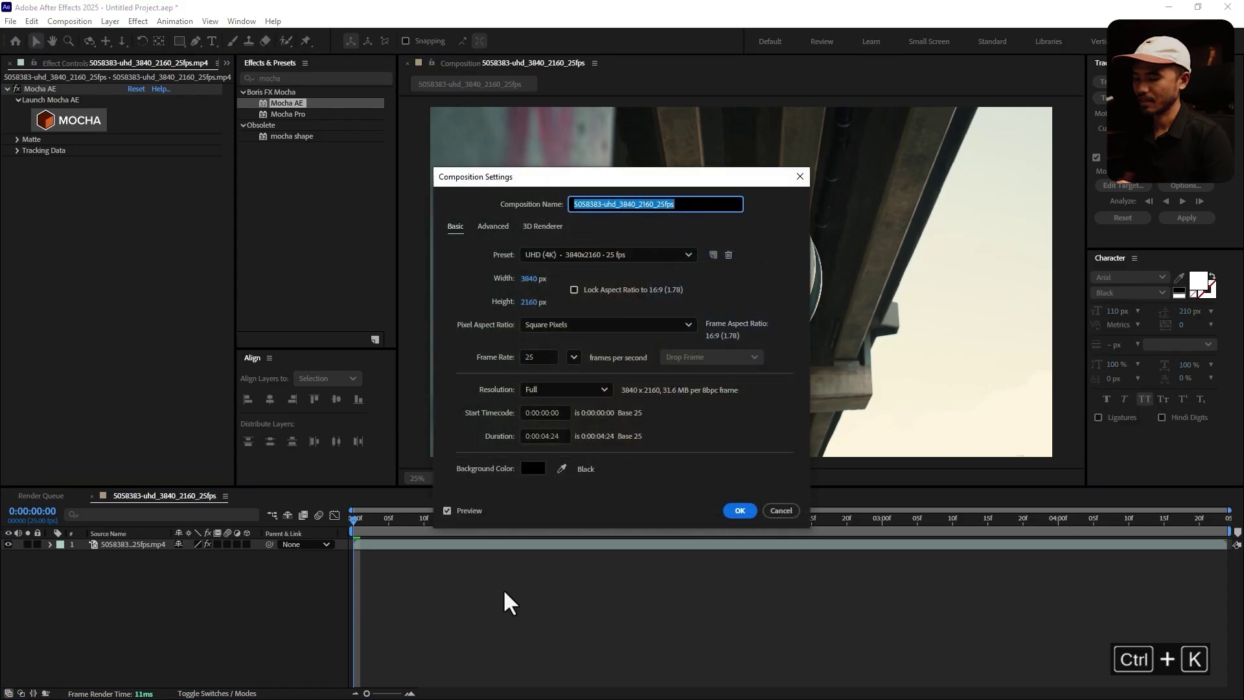
text(Main Comp)
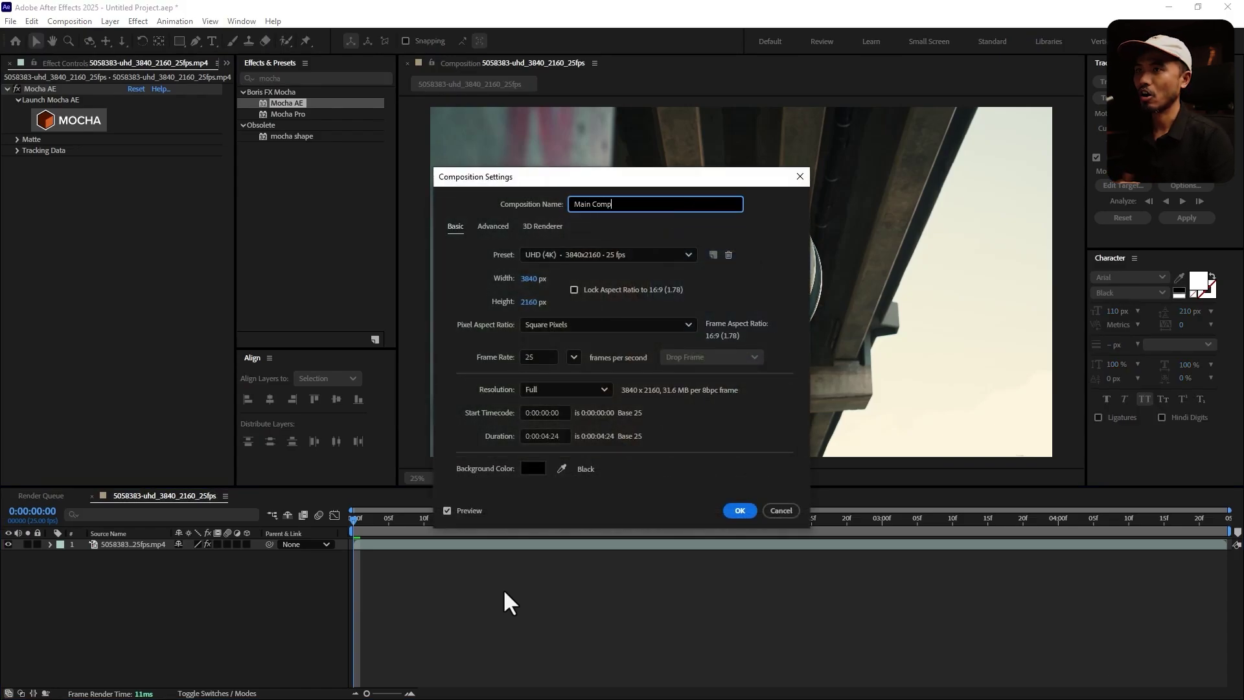
key(Return)
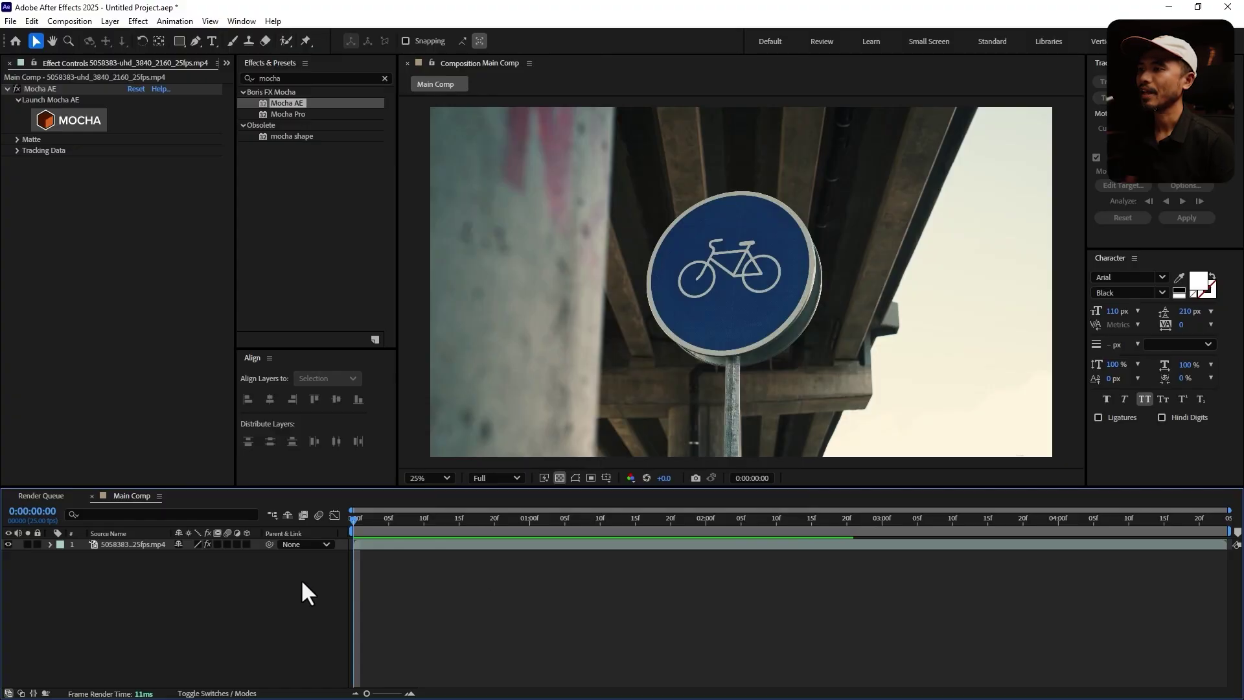
- Duplicate the tracked footage layer in Main Comp
click(144, 545)
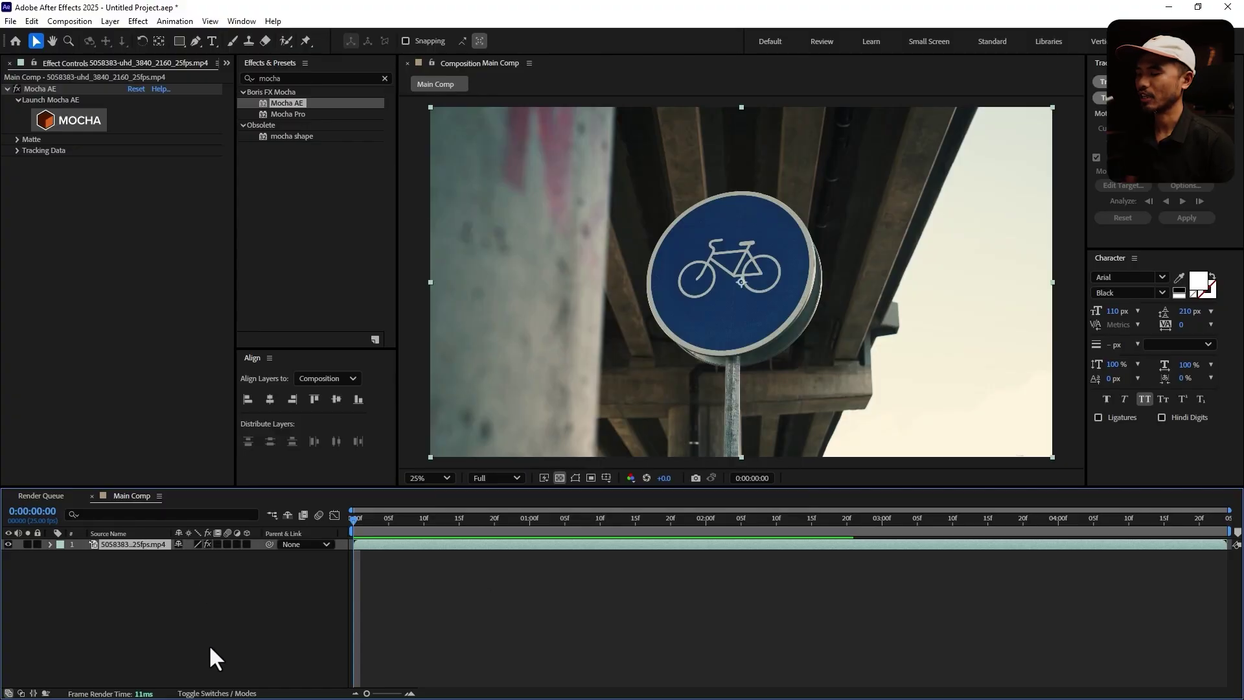
key(ctrl+d)
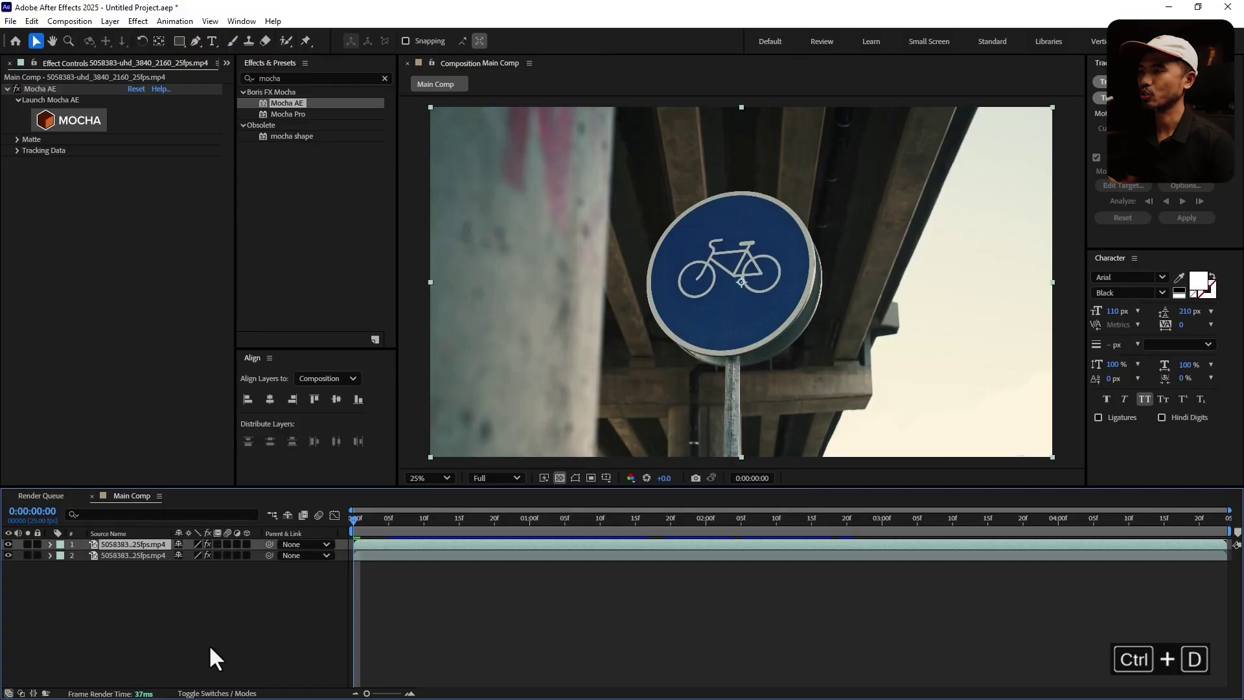
- Remove the Mocha AE effect from the top footage layer and pre-compose it as CGI, moving all attributes into the new composition
click(44, 90)
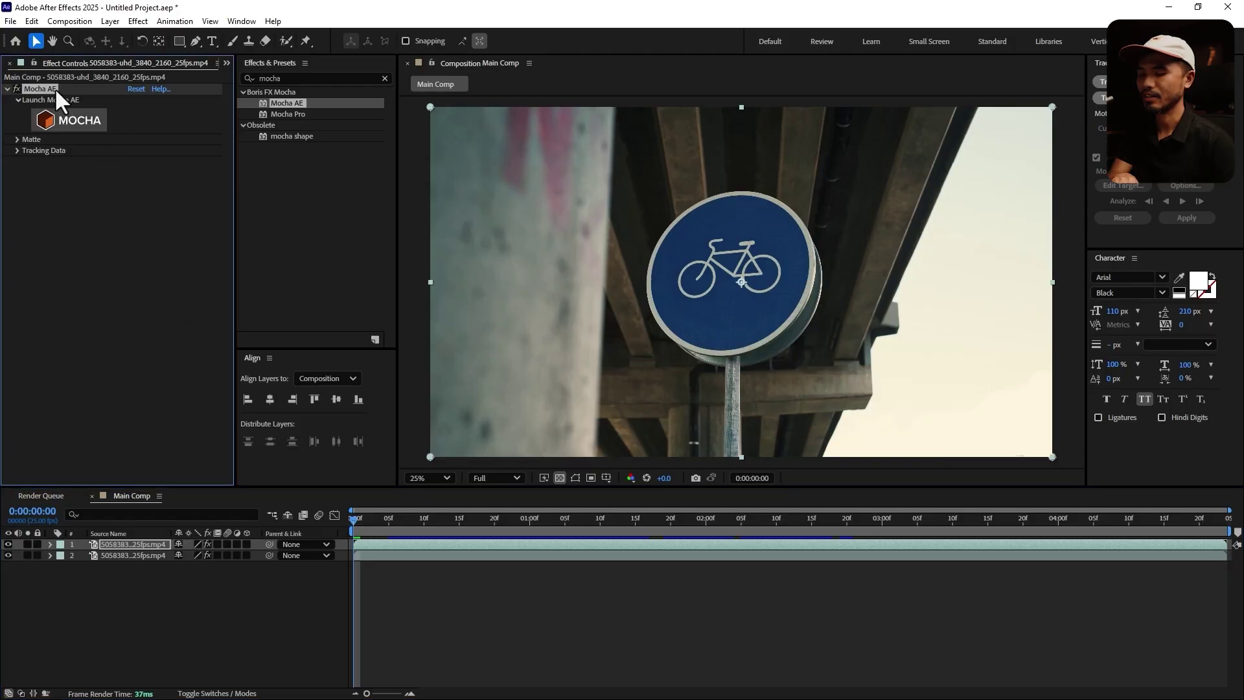
key(Delete)
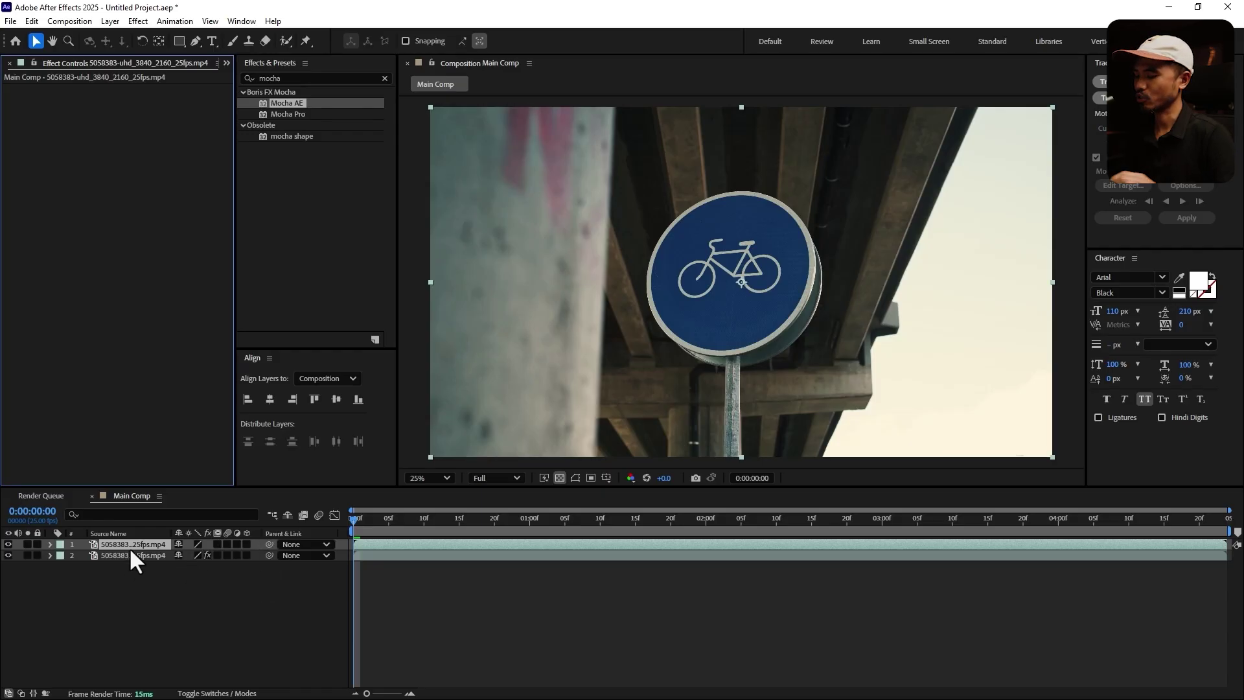
key(ctrl+shift+c)
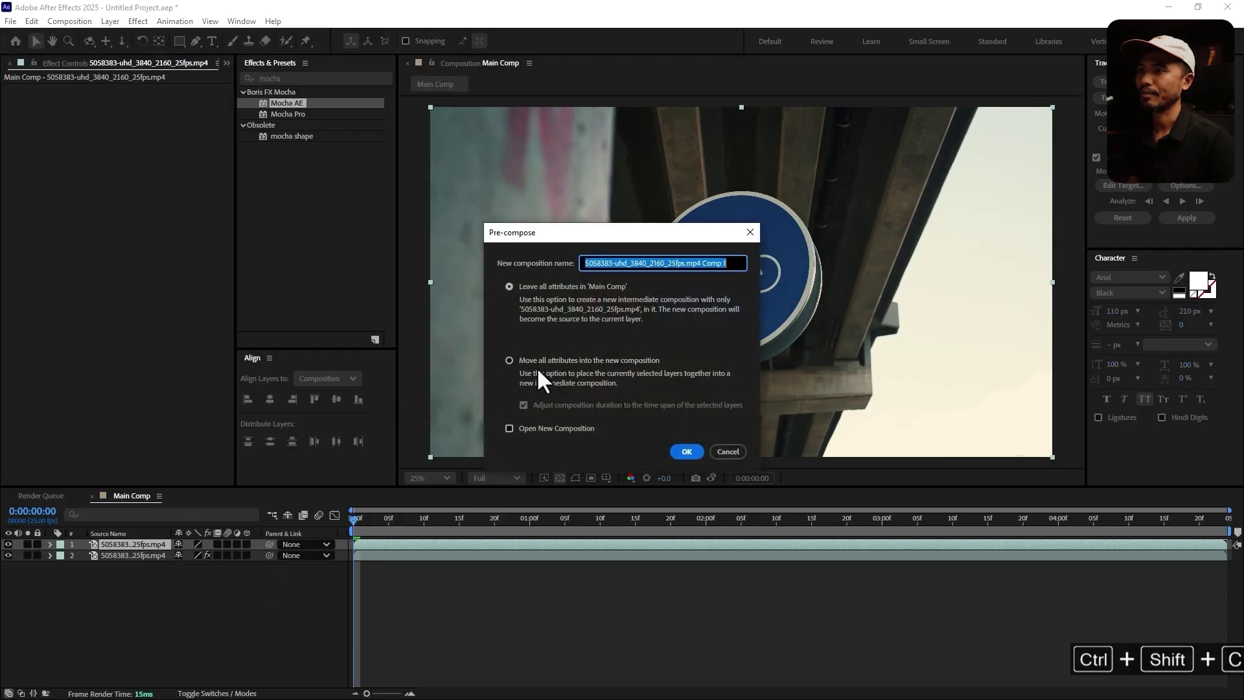
click(523, 358)
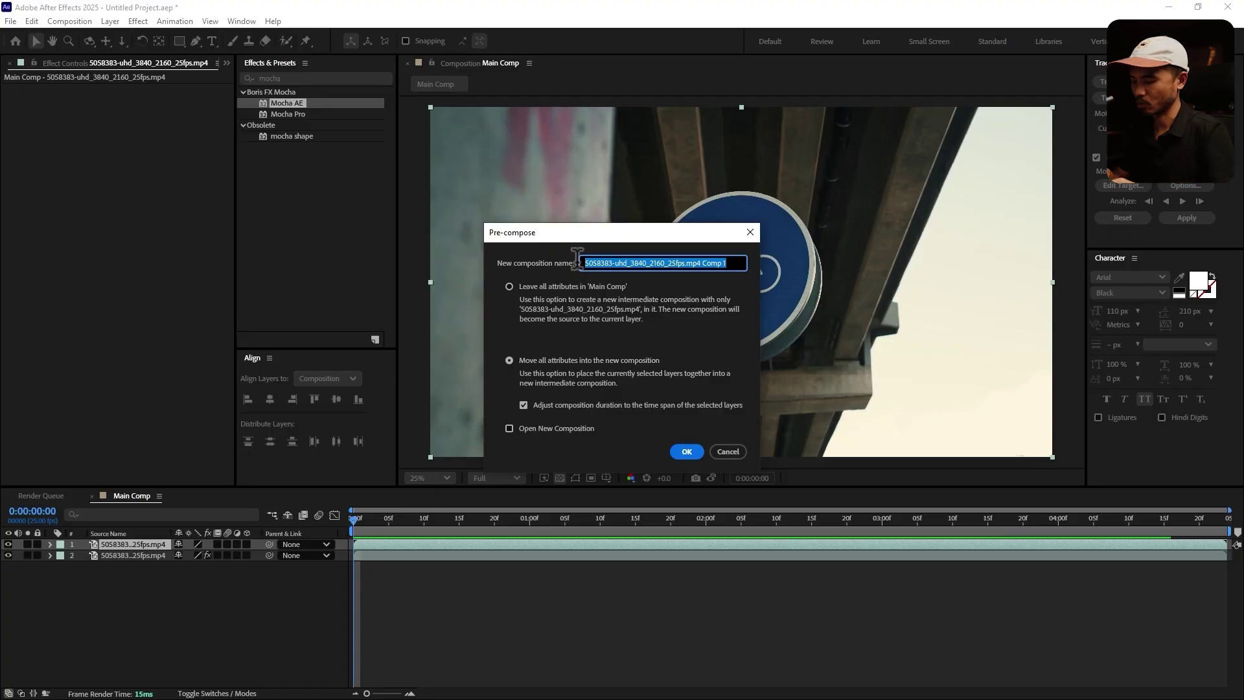
text(CCI)
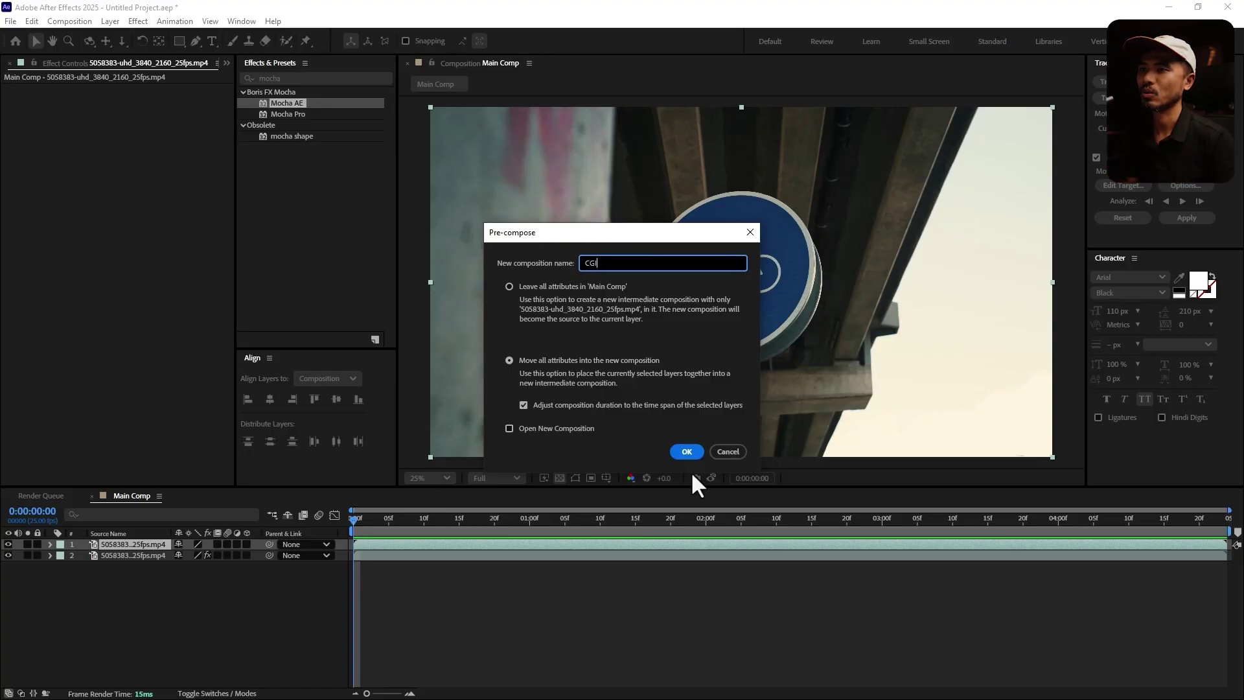
click(684, 453)
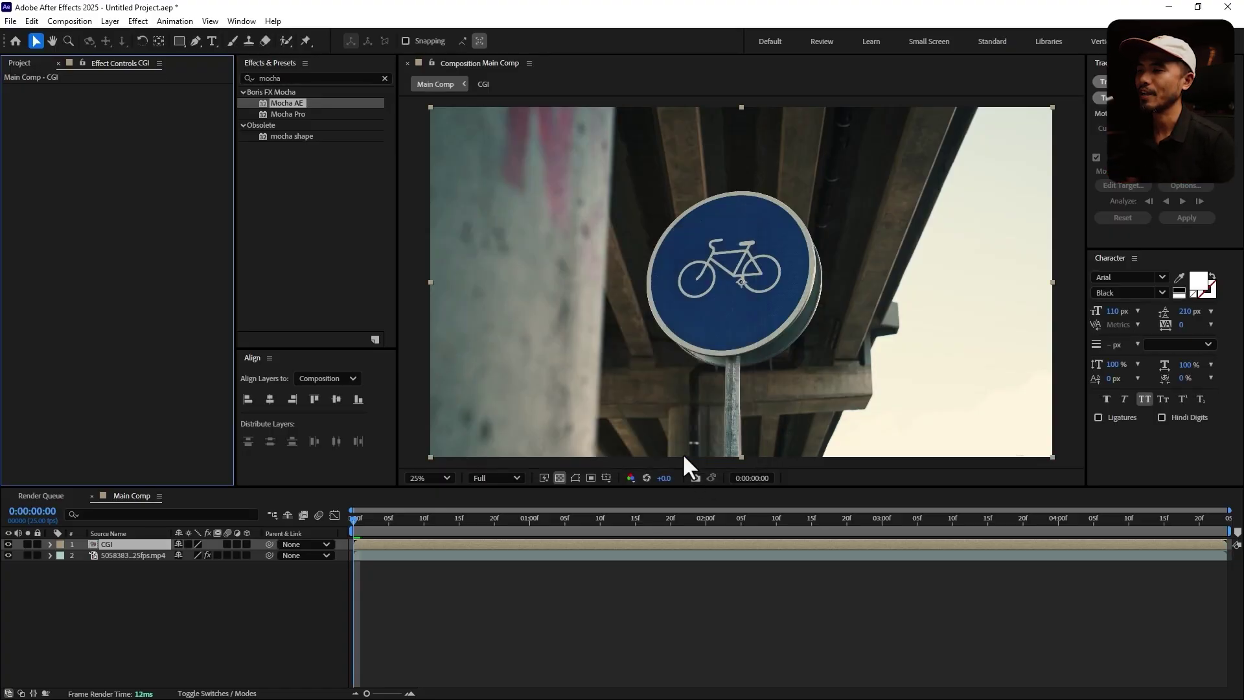
- Open the CGI composition and freeze its footage layer at the first frame
double_click(110, 542)
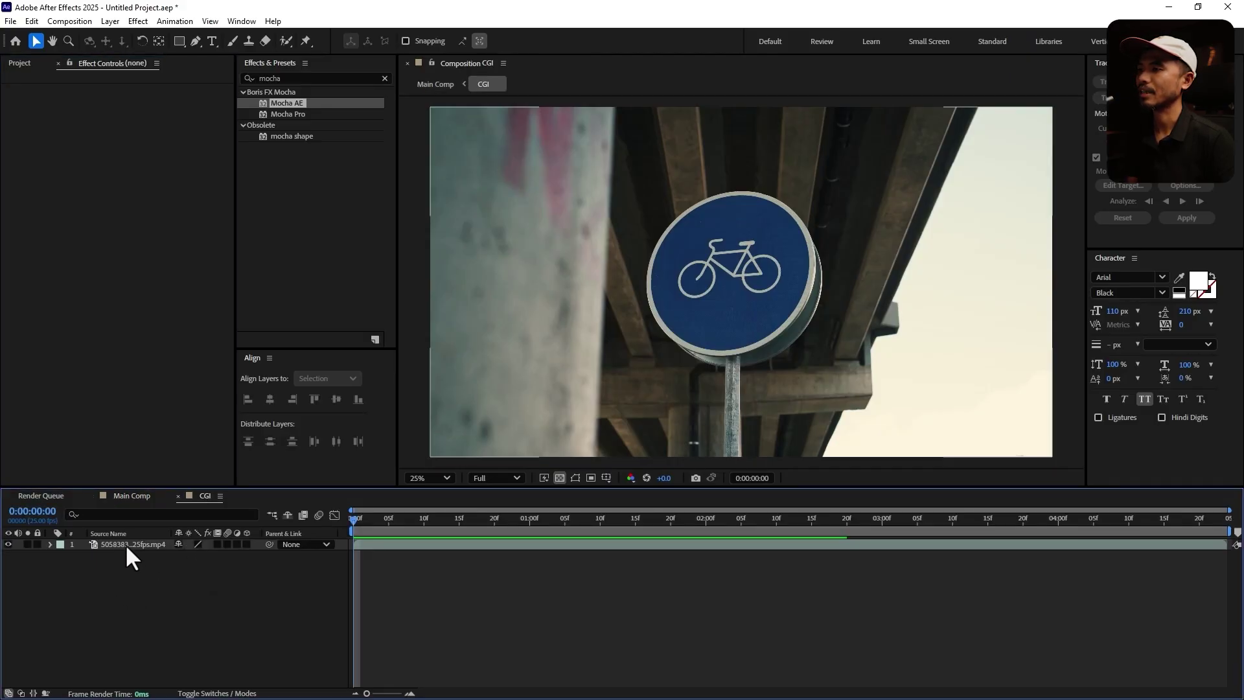
click(126, 544)
key(space)
key(space)
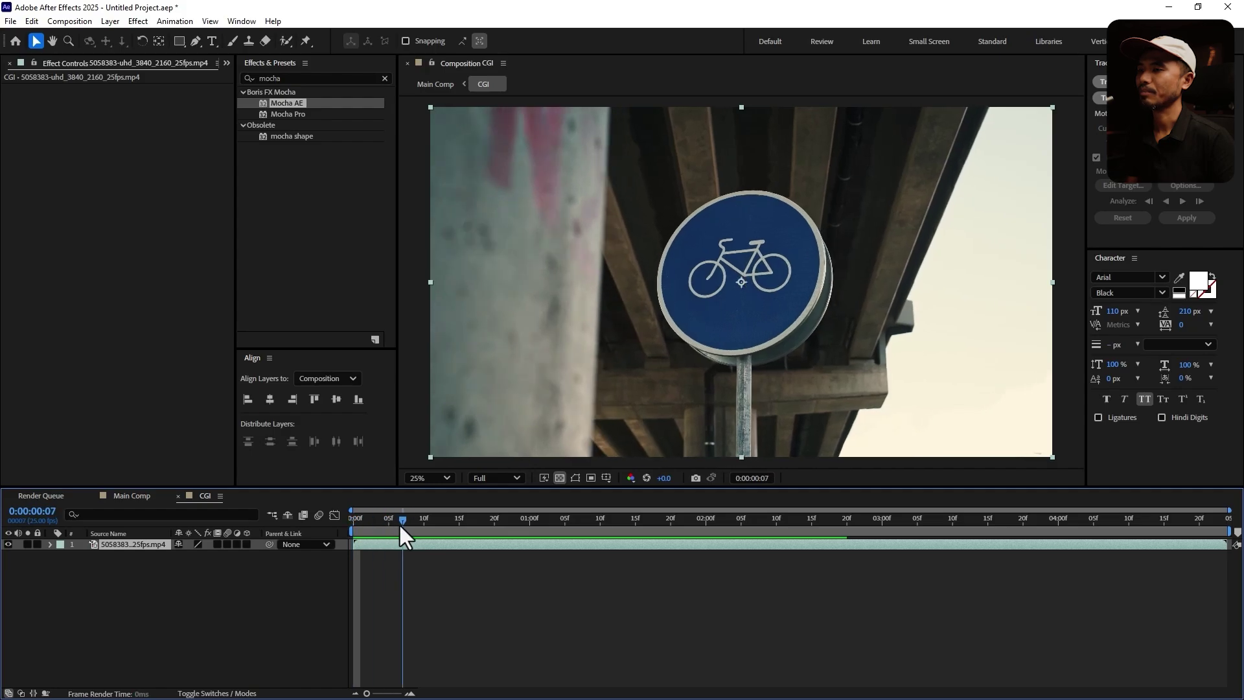
right_click(126, 543)
mouse_move(210, 223)
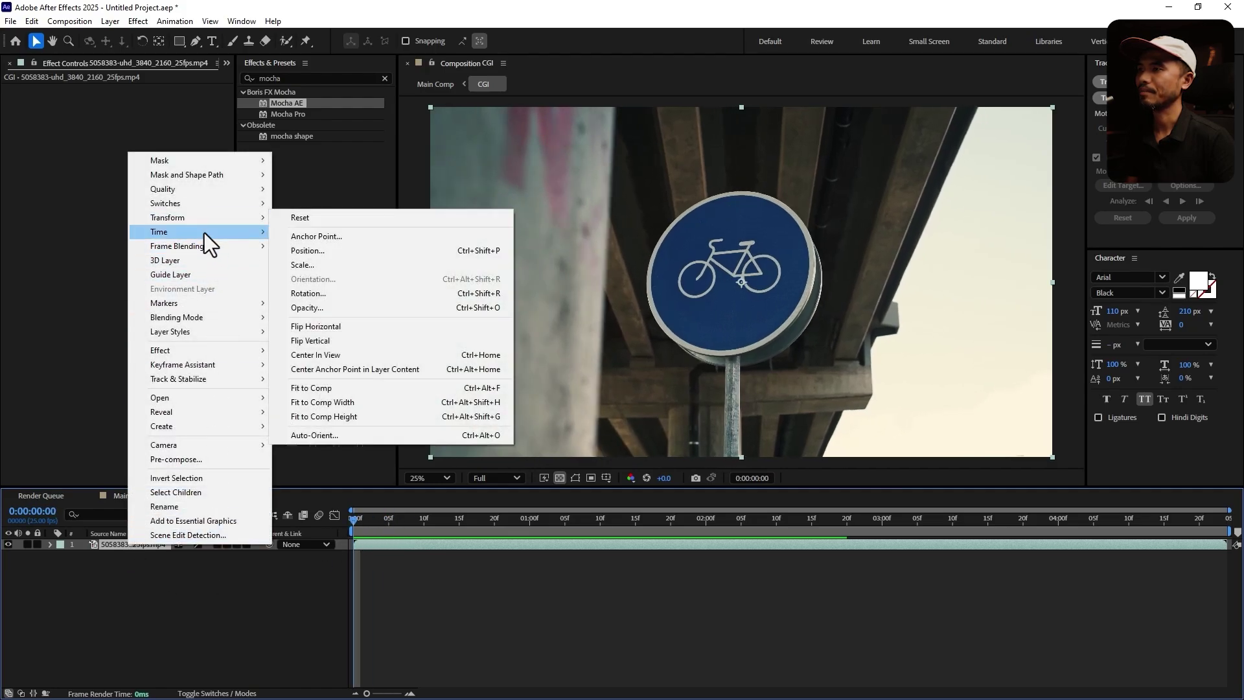
click(336, 276)
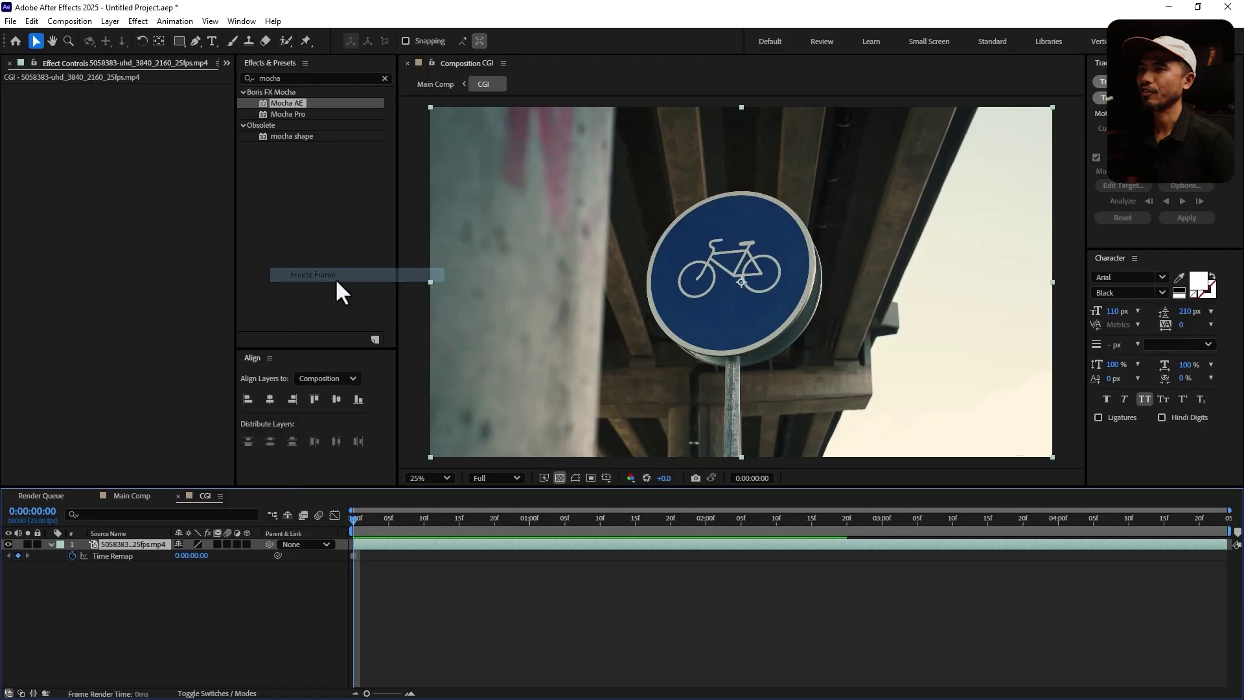
click(406, 609)
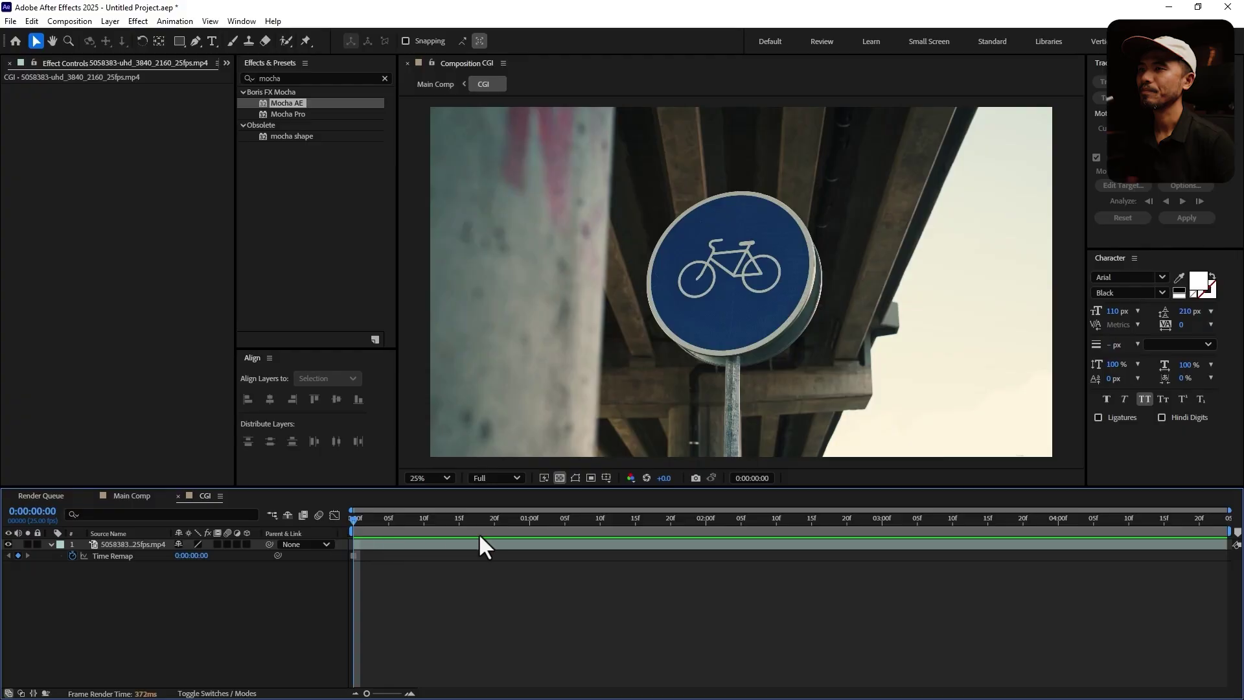
- Queue the current frame of the CGI composition for export as a still file
click(70, 22)
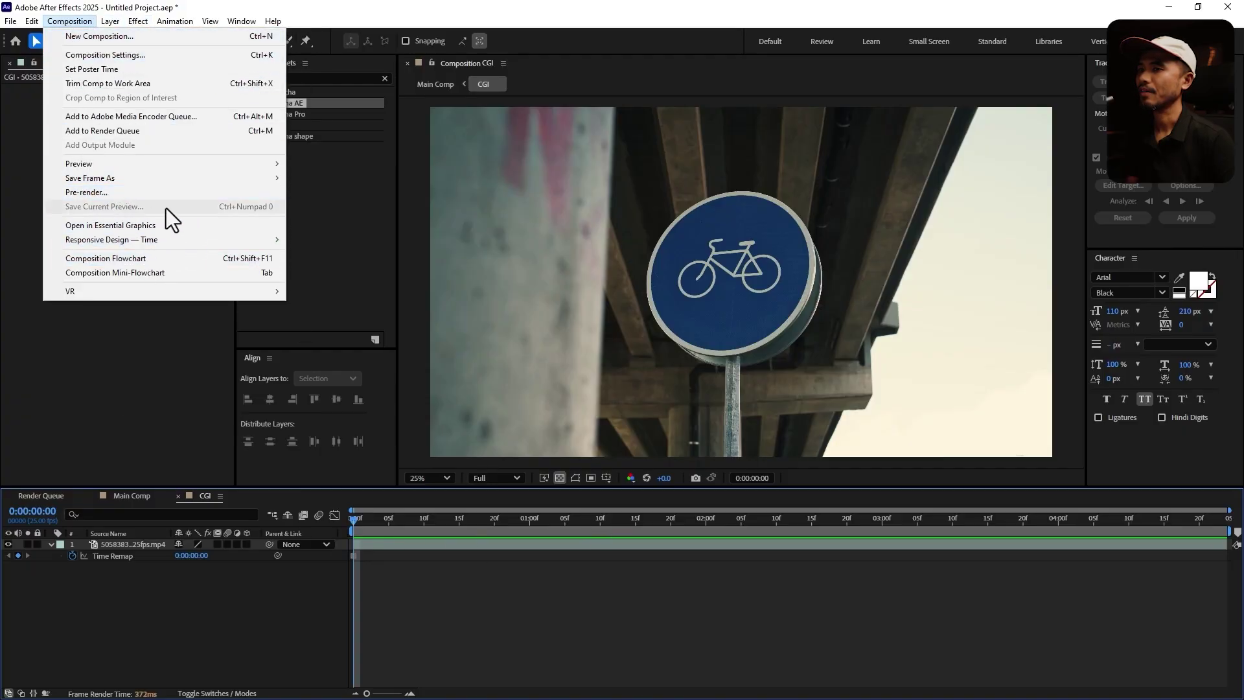
mouse_move(134, 181)
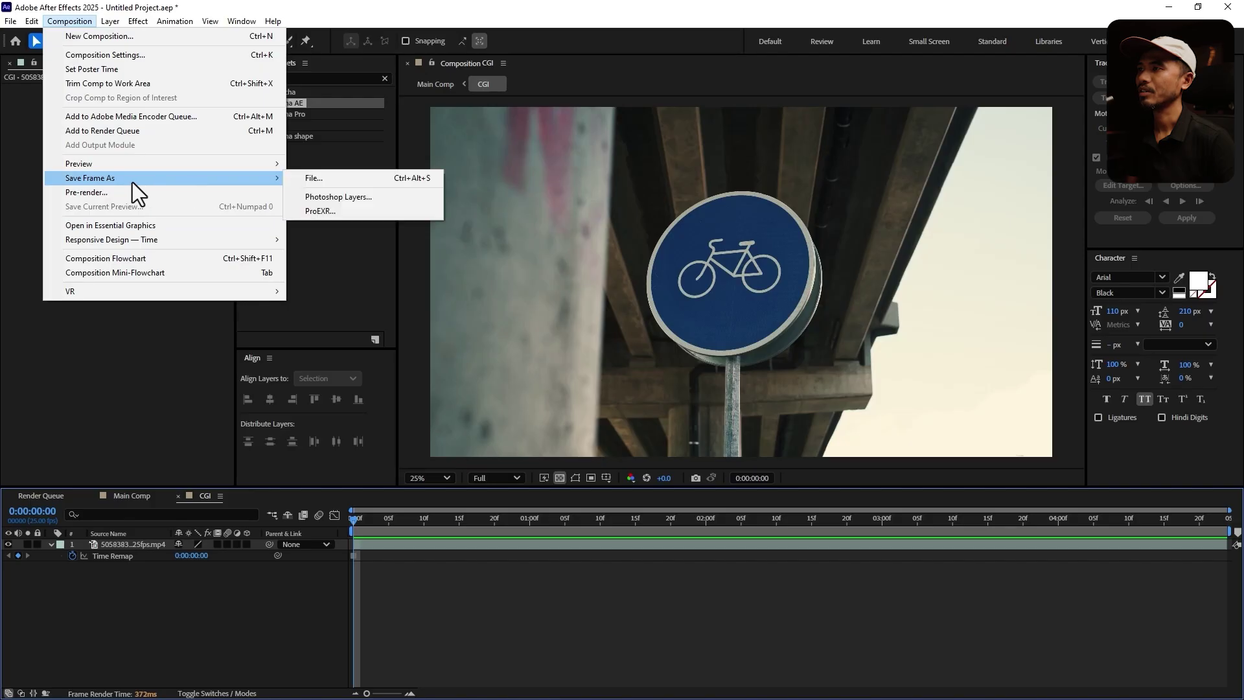
click(359, 175)
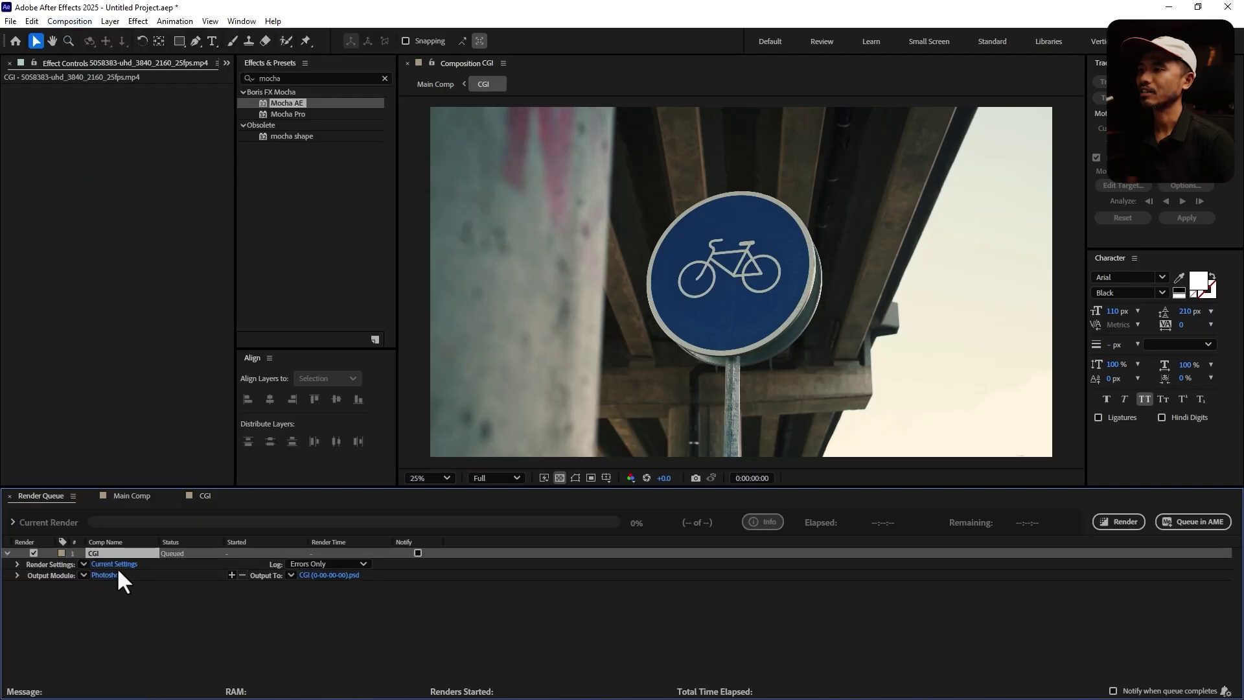
- Set the frame's output to a Photoshop file named CGI in the Replace any Signage folder and render it
click(324, 575)
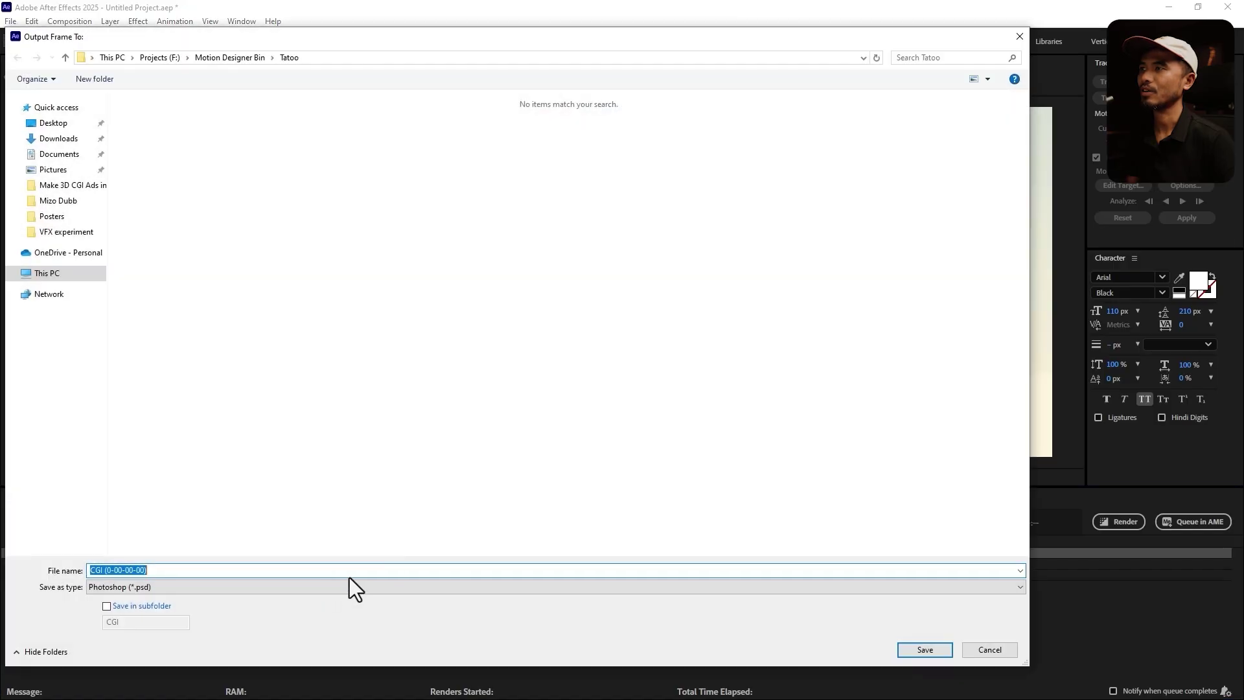
click(232, 58)
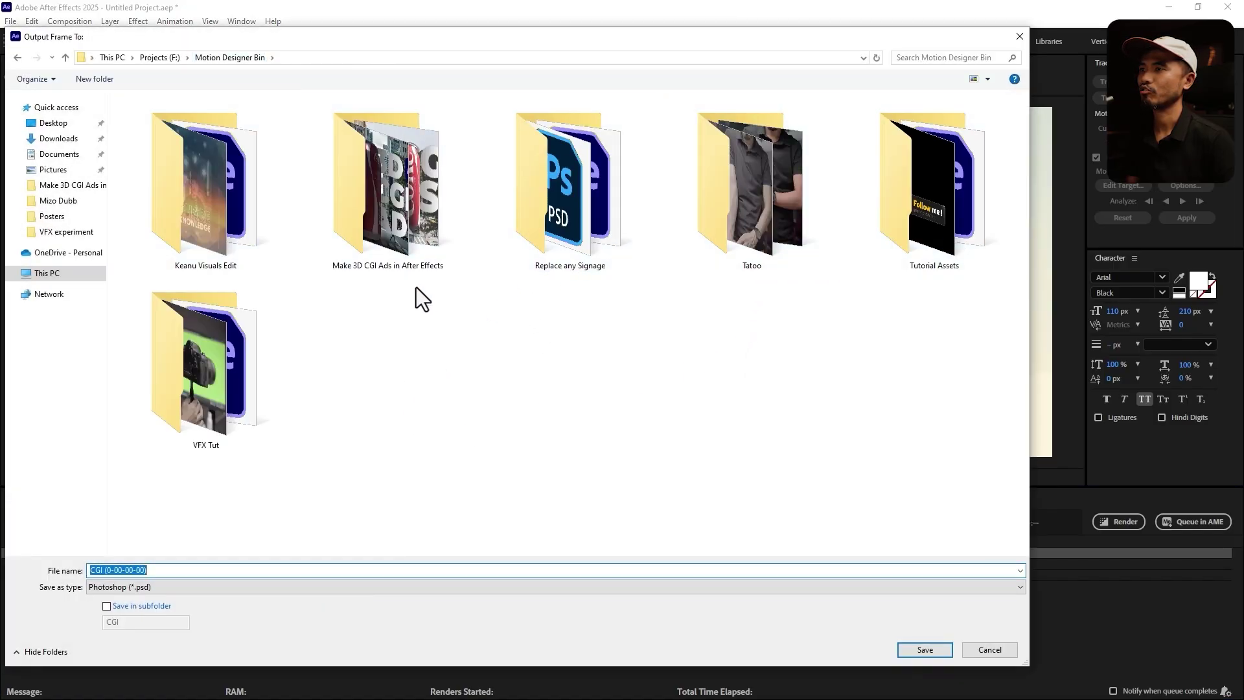
double_click(558, 207)
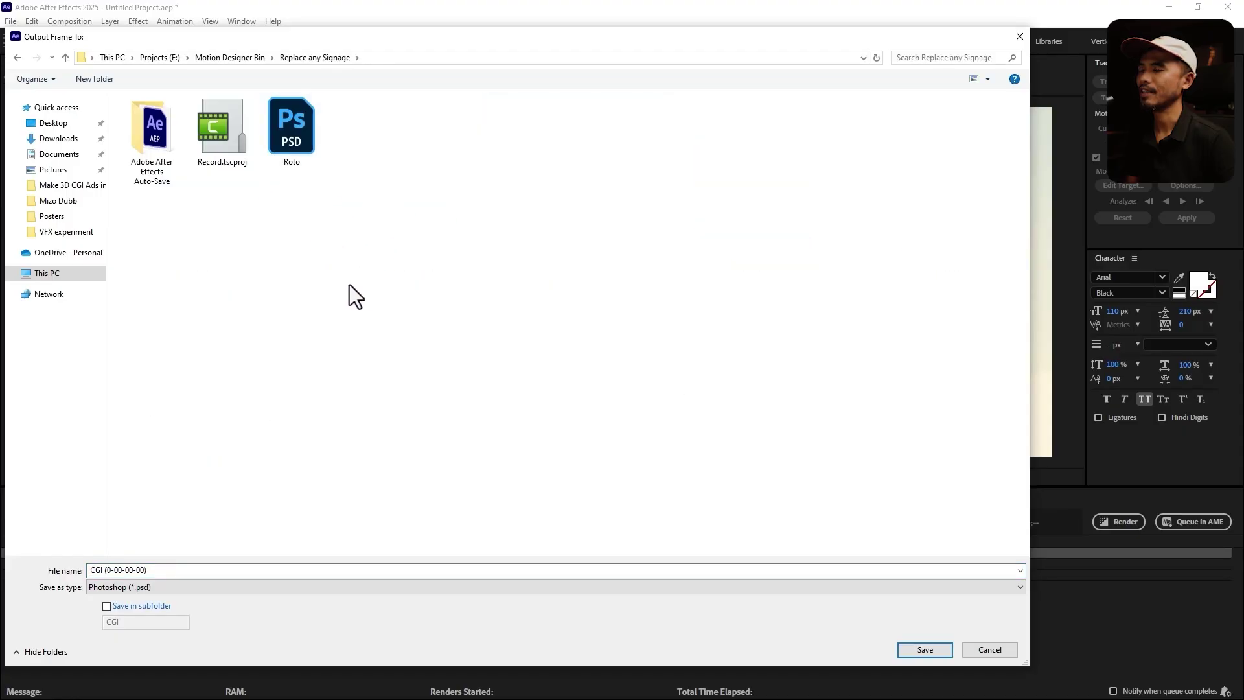
click(205, 573)
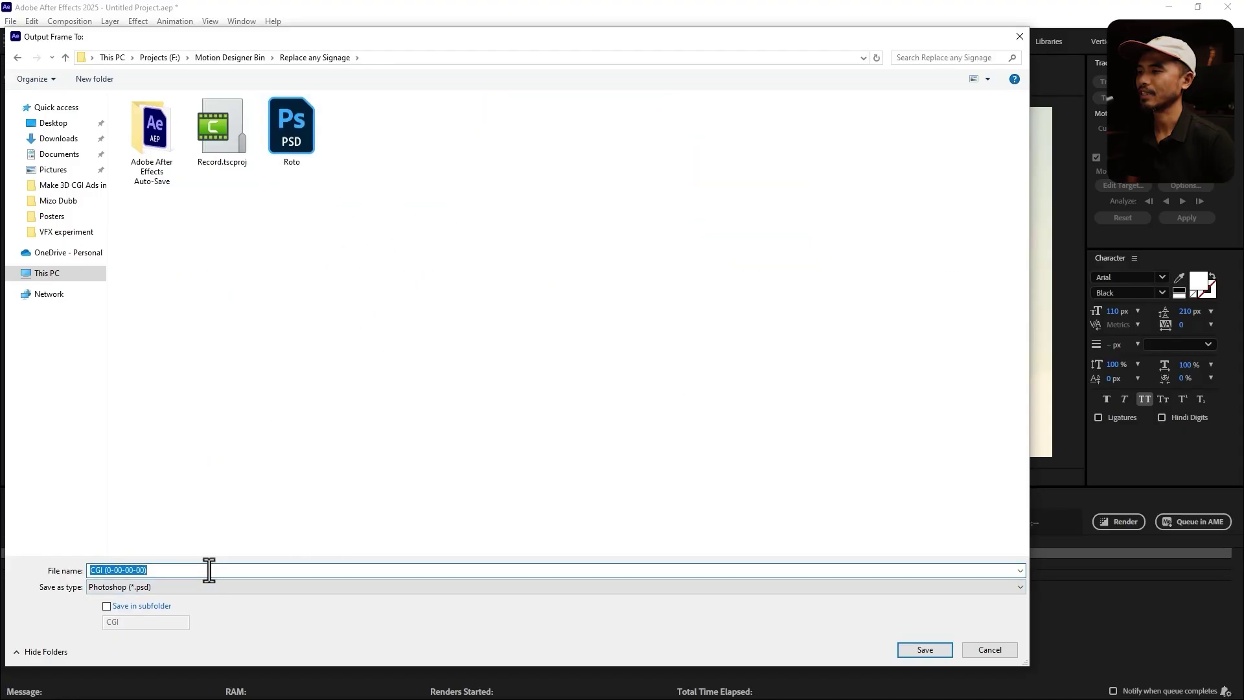
click(346, 458)
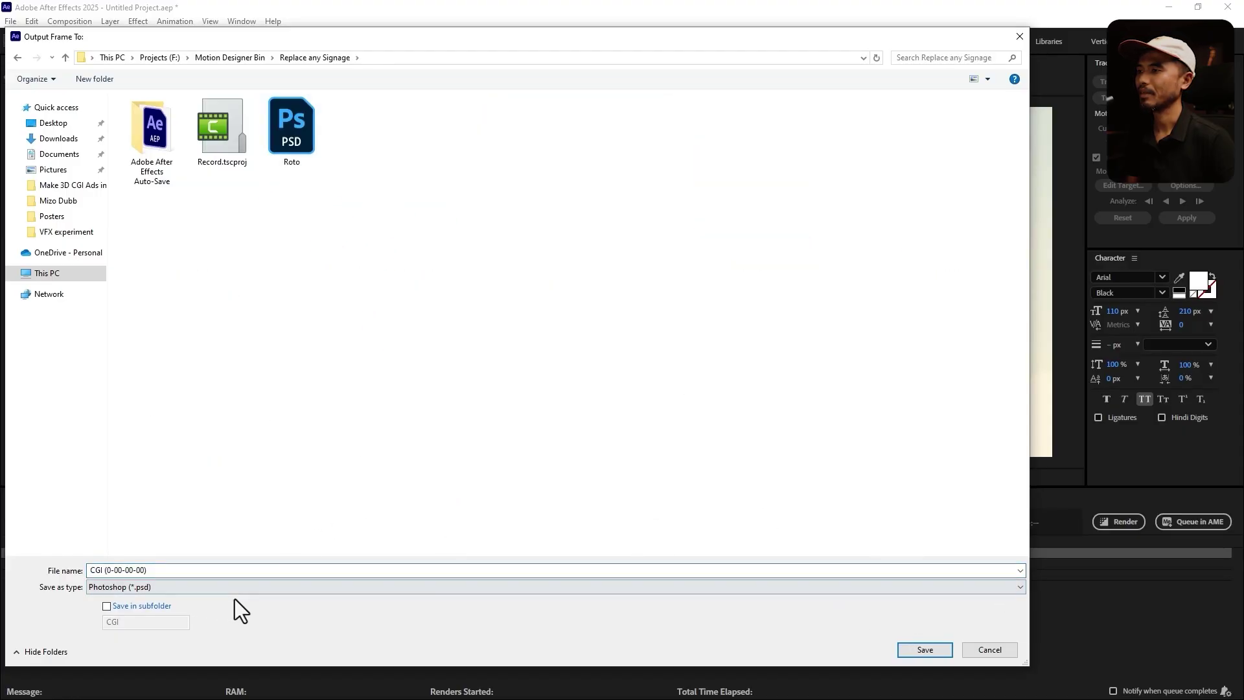
click(264, 573)
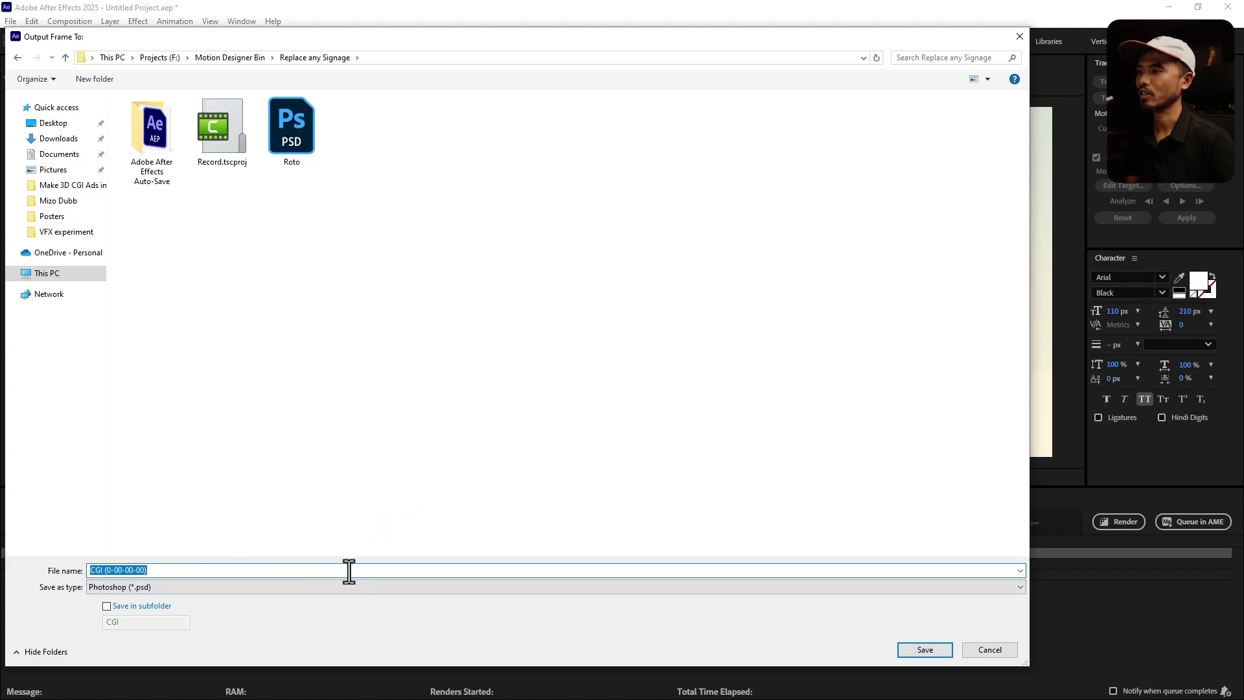
text(CGI)
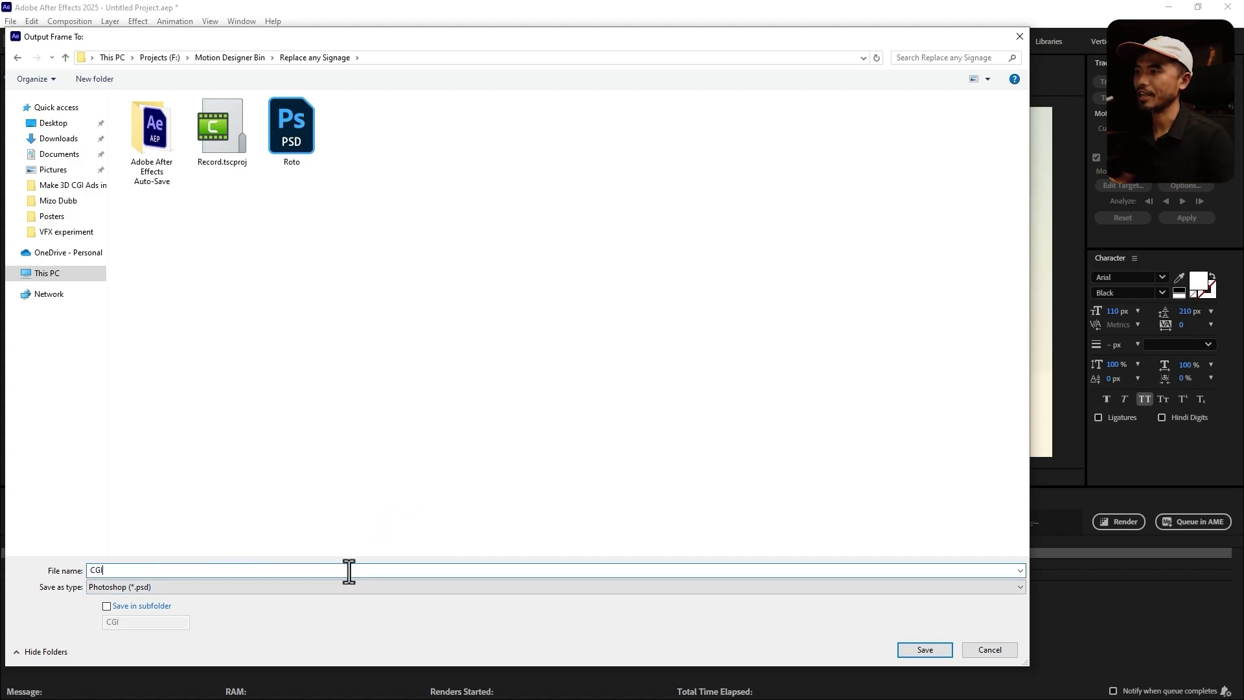
click(922, 649)
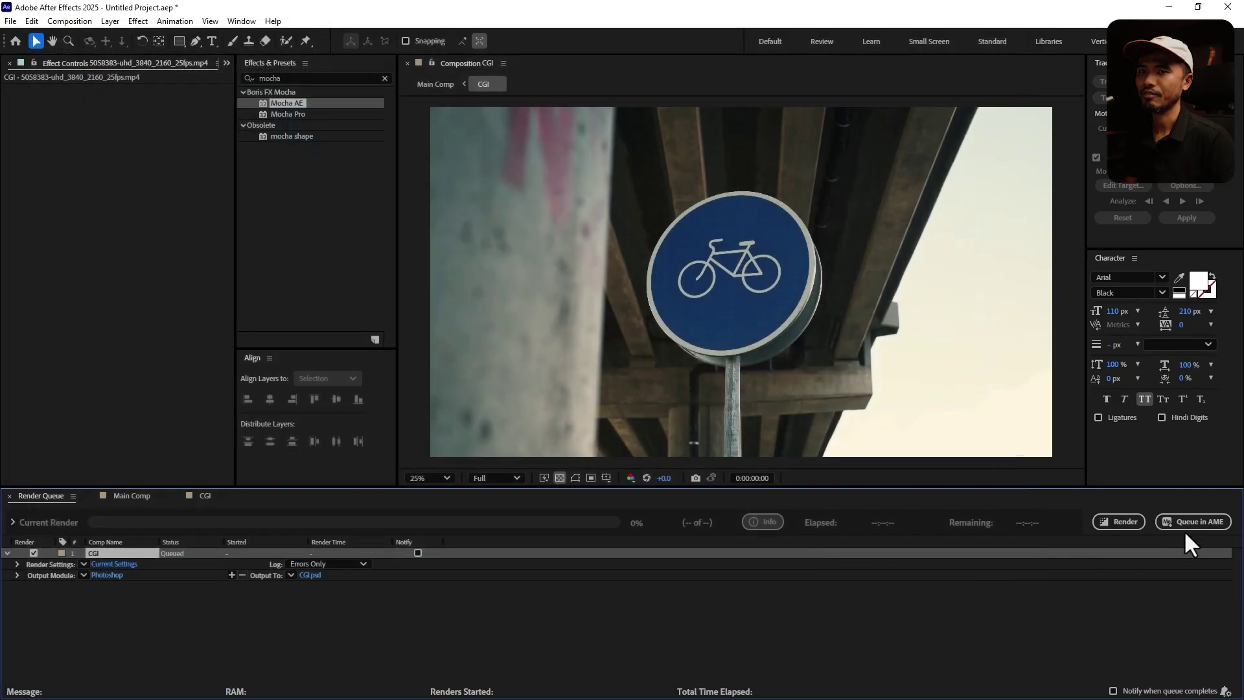
click(1122, 519)
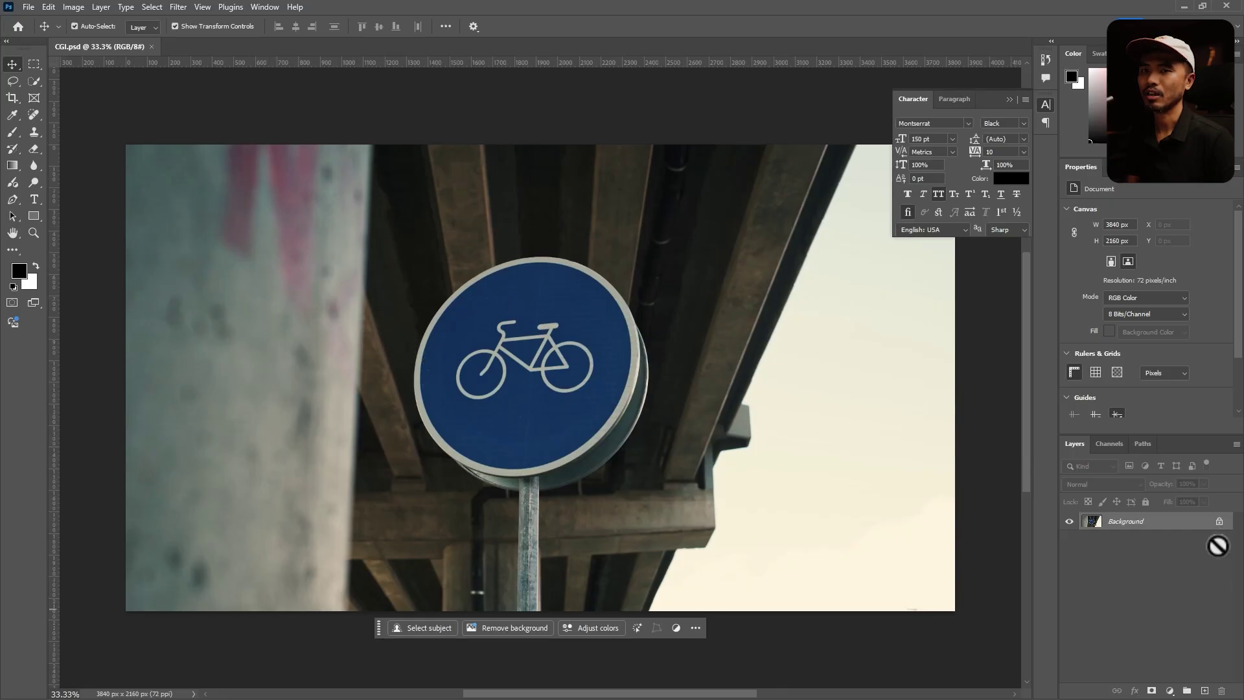
- In Photoshop, unlock the Background layer of CGI.psd and draw a lasso selection about 807 by 687 px around the bicycle
drag(1219, 521, 1224, 691)
key(m)
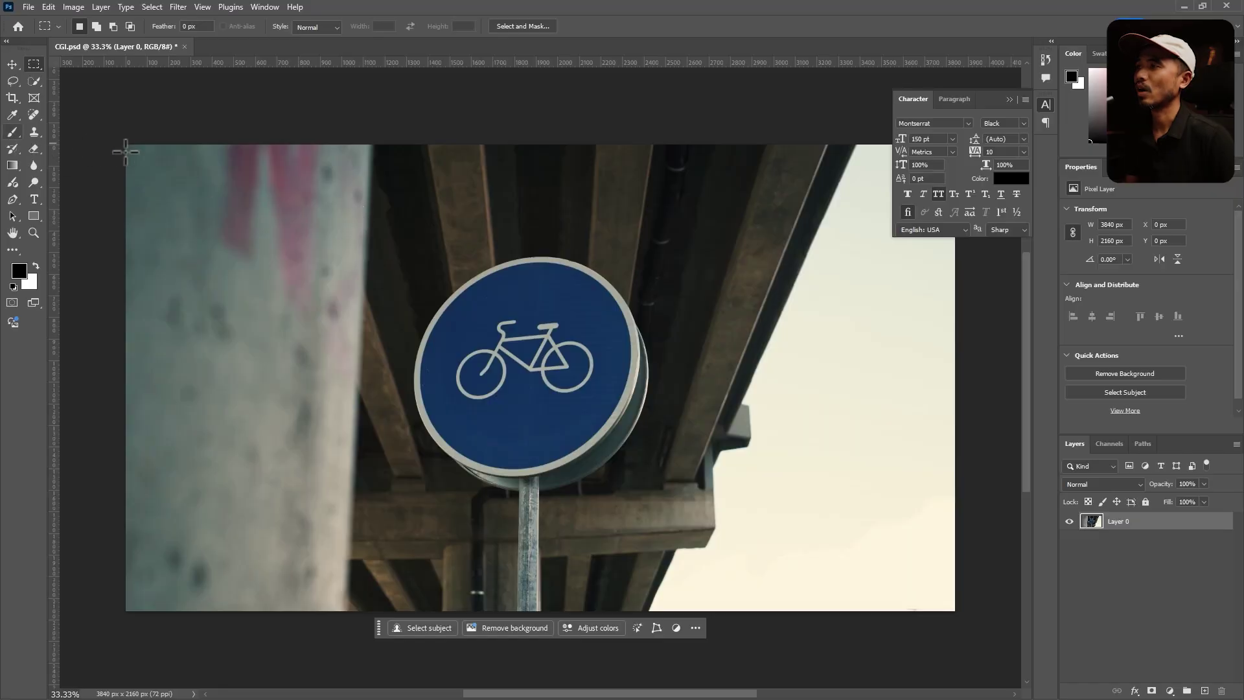
click(34, 81)
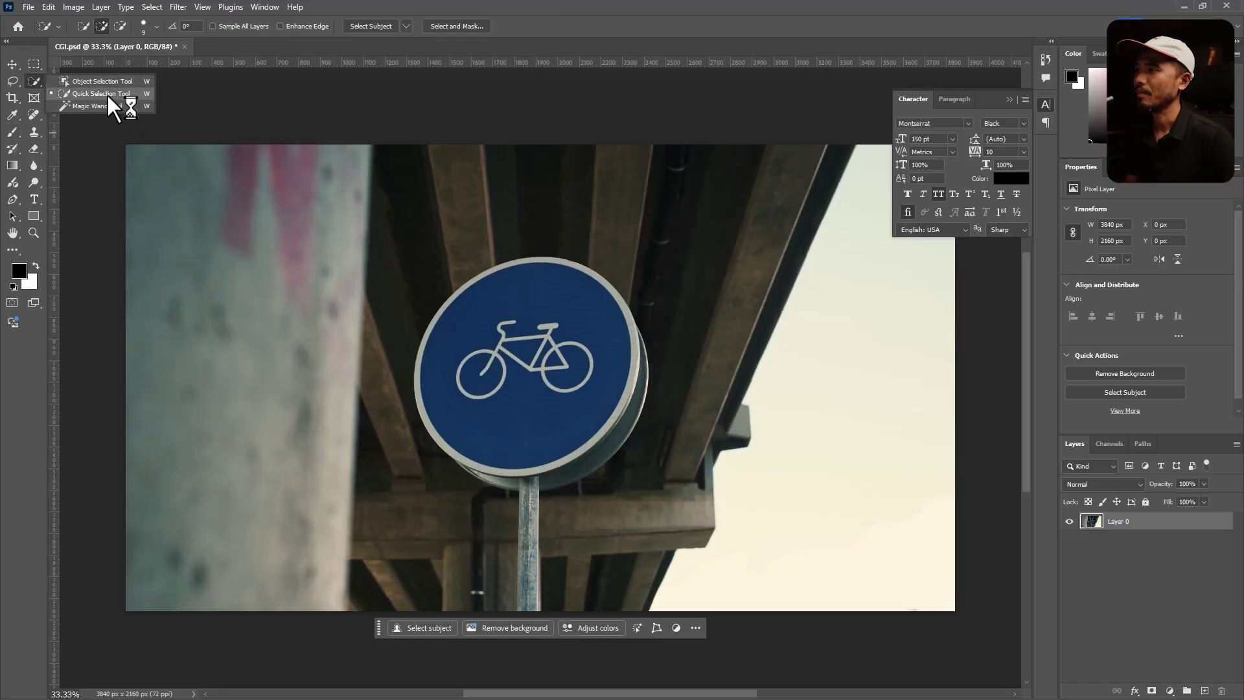
click(12, 81)
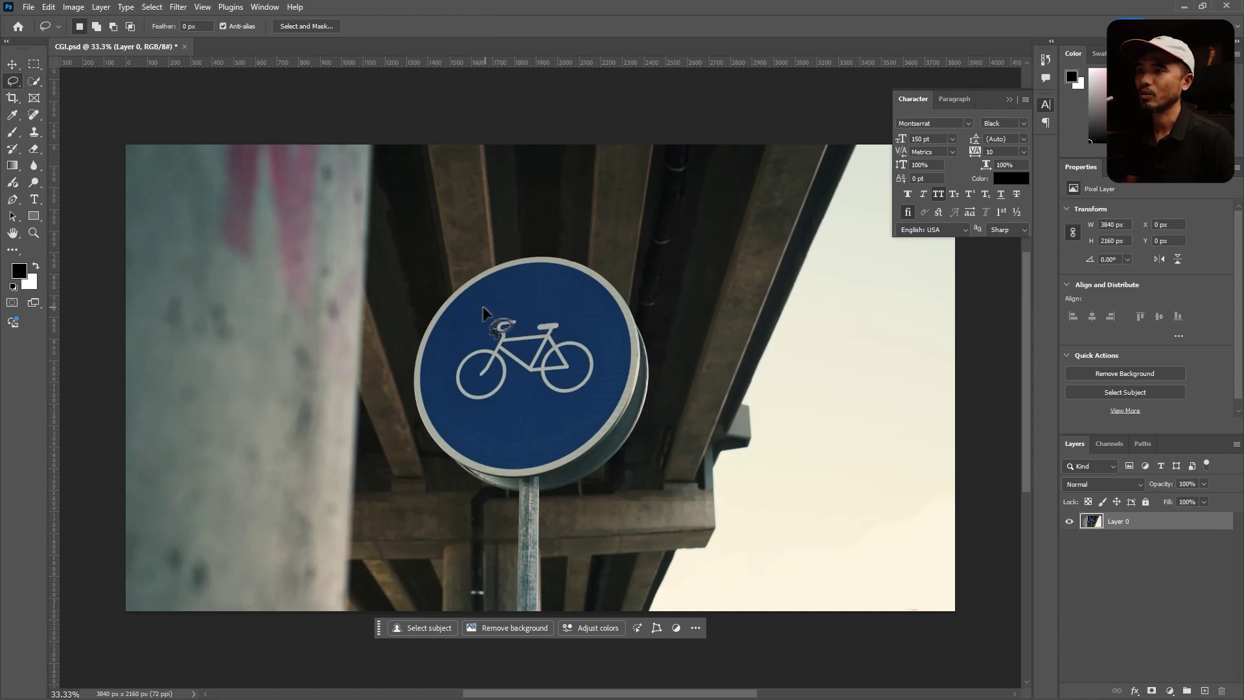
mouse_move(487, 304)
mouse_down()
mouse_move(534, 293)
mouse_move(599, 312)
mouse_move(612, 358)
mouse_move(594, 412)
mouse_move(532, 438)
mouse_move(459, 425)
mouse_move(442, 402)
mouse_move(445, 354)
mouse_move(512, 299)
mouse_up()
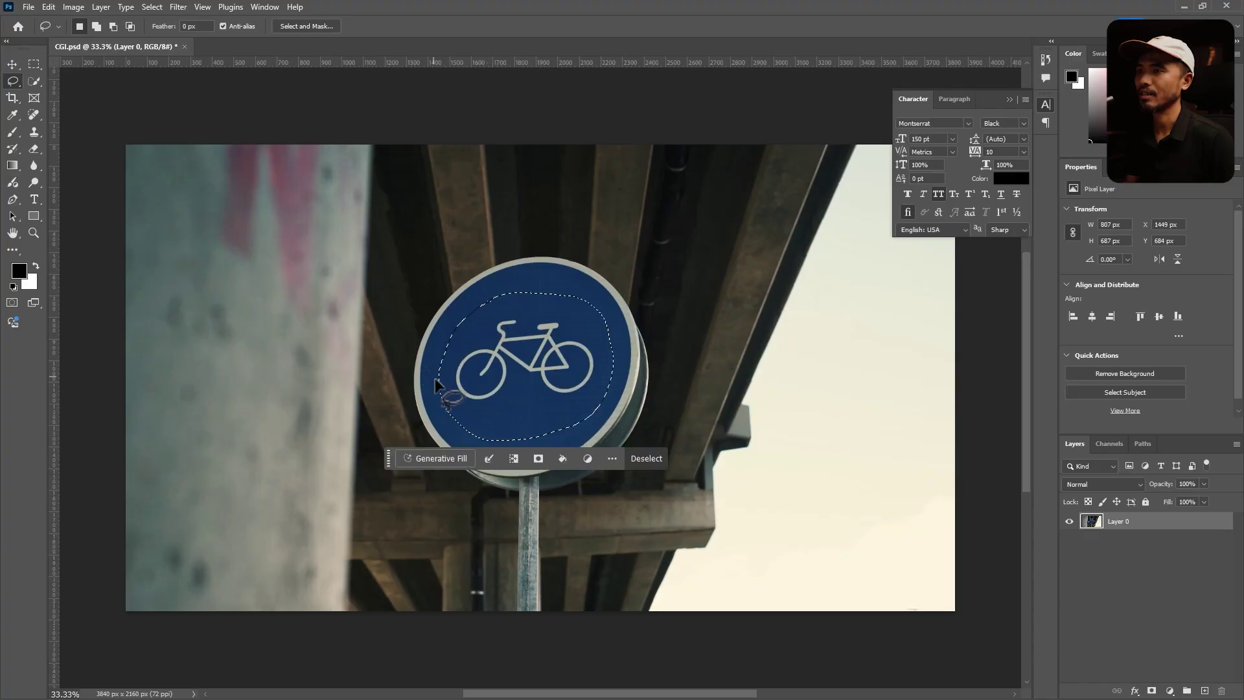
- Replace the selected bicycle using Generative Fill without a prompt, compare the variations and keep the first one
click(441, 458)
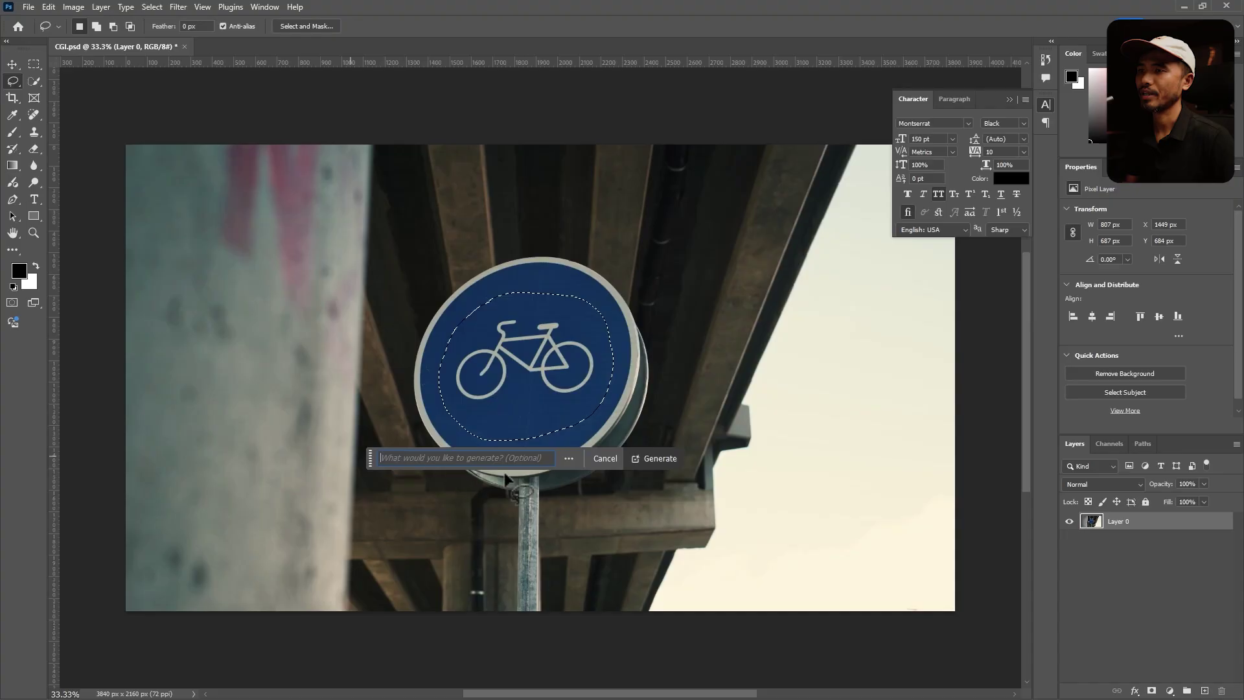
click(657, 460)
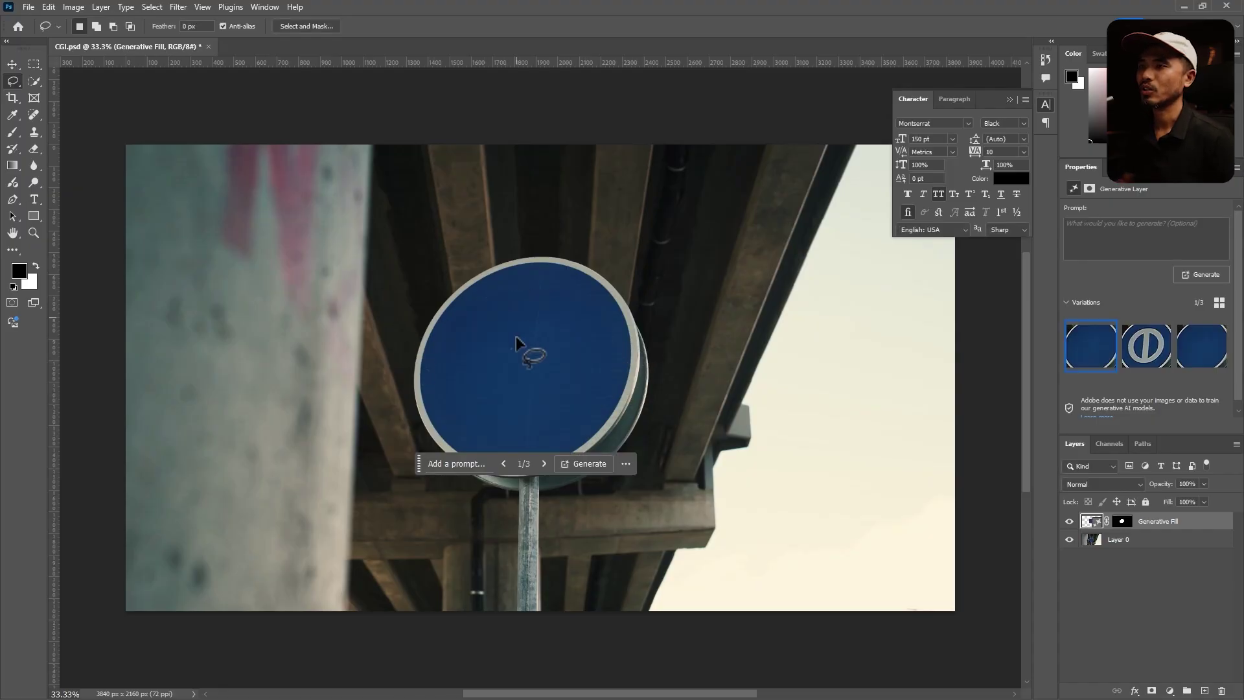
scroll(534, 382, left, 2)
scroll(575, 352, down, 1)
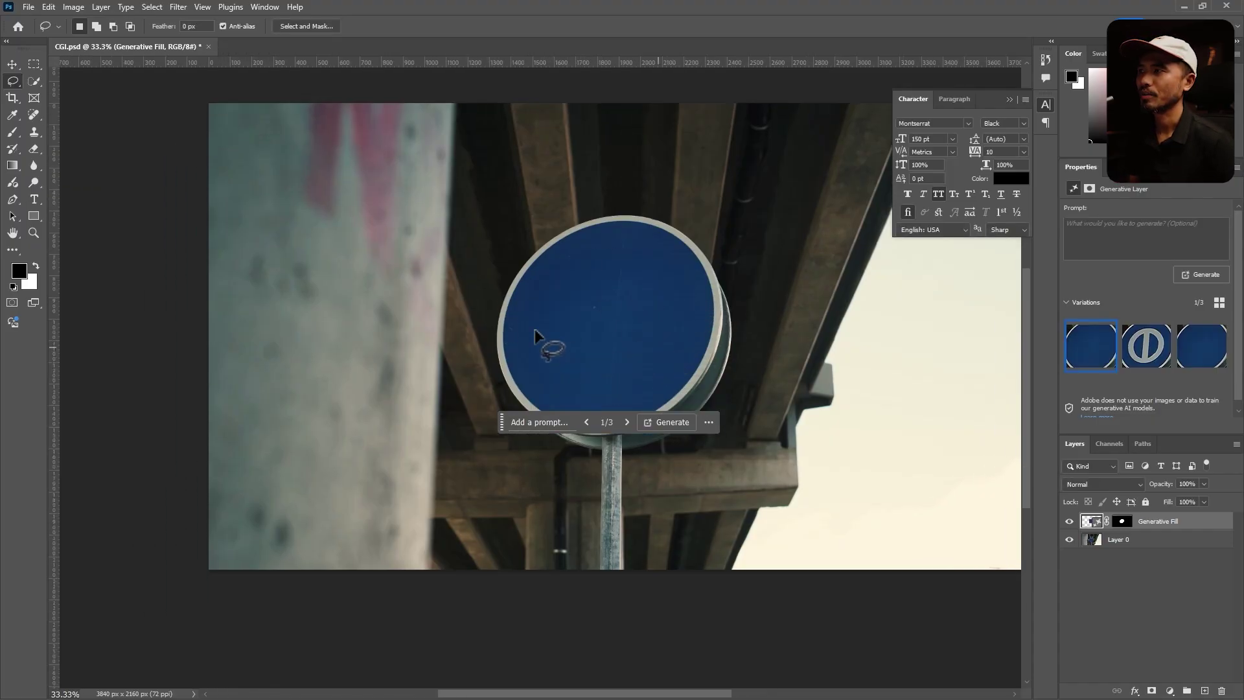
click(13, 64)
scroll(825, 352, left, 1)
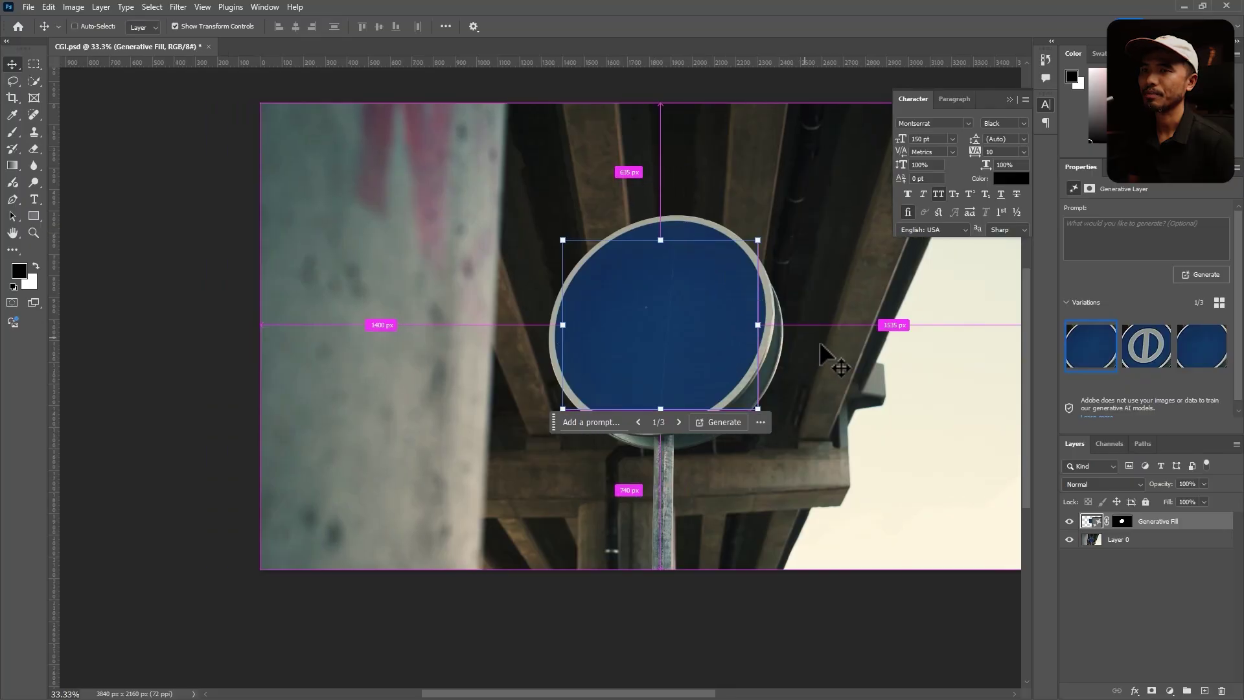
click(1152, 359)
click(1213, 359)
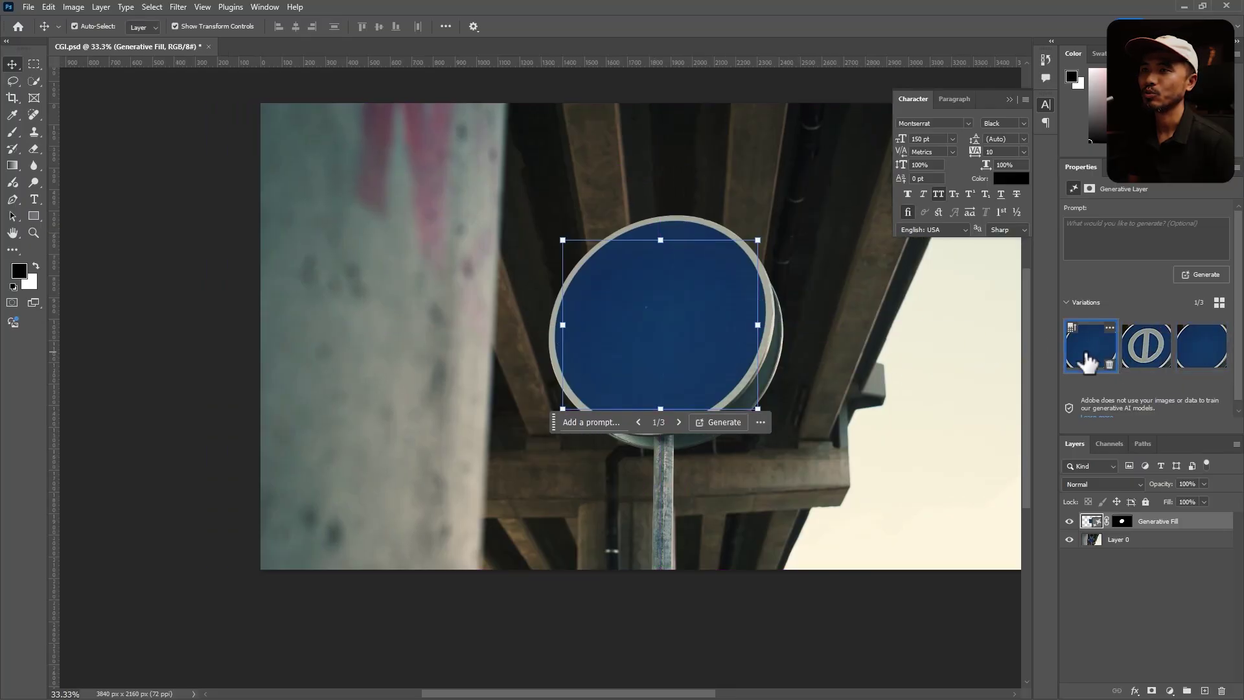
- Deselect the Generative Fill layer and hide Layer 0 beneath it
scroll(877, 328, left, 1)
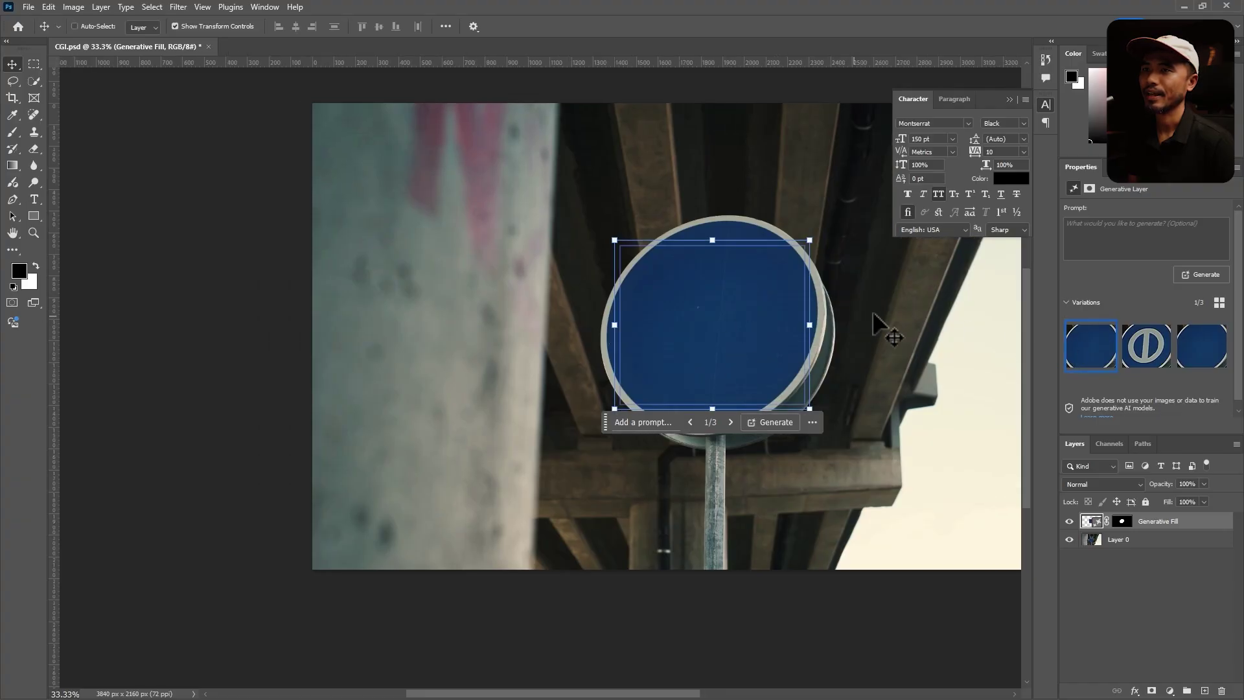
scroll(876, 315, down, 1)
scroll(876, 316, down, 1)
scroll(883, 339, up, 2)
click(750, 640)
drag(848, 597, 627, 623)
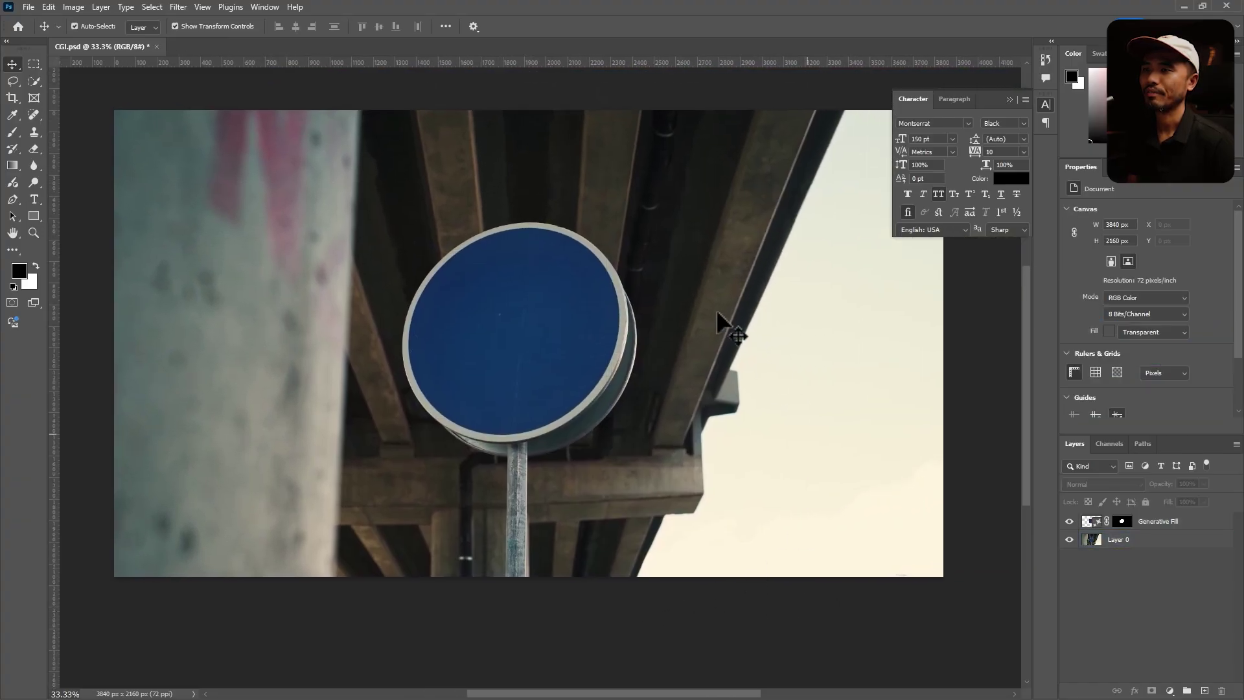
click(1070, 539)
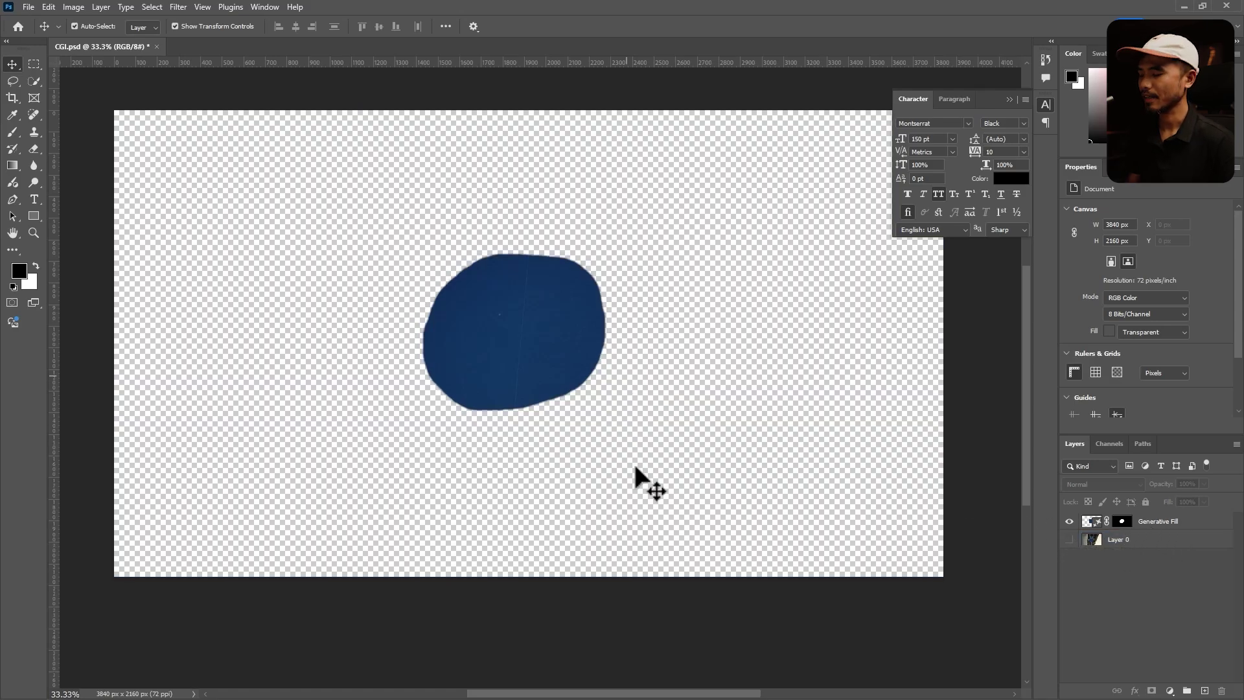
- Save CGI.psd with Maximize Compatibility on and switch back to After Effects
key(ctrl+s)
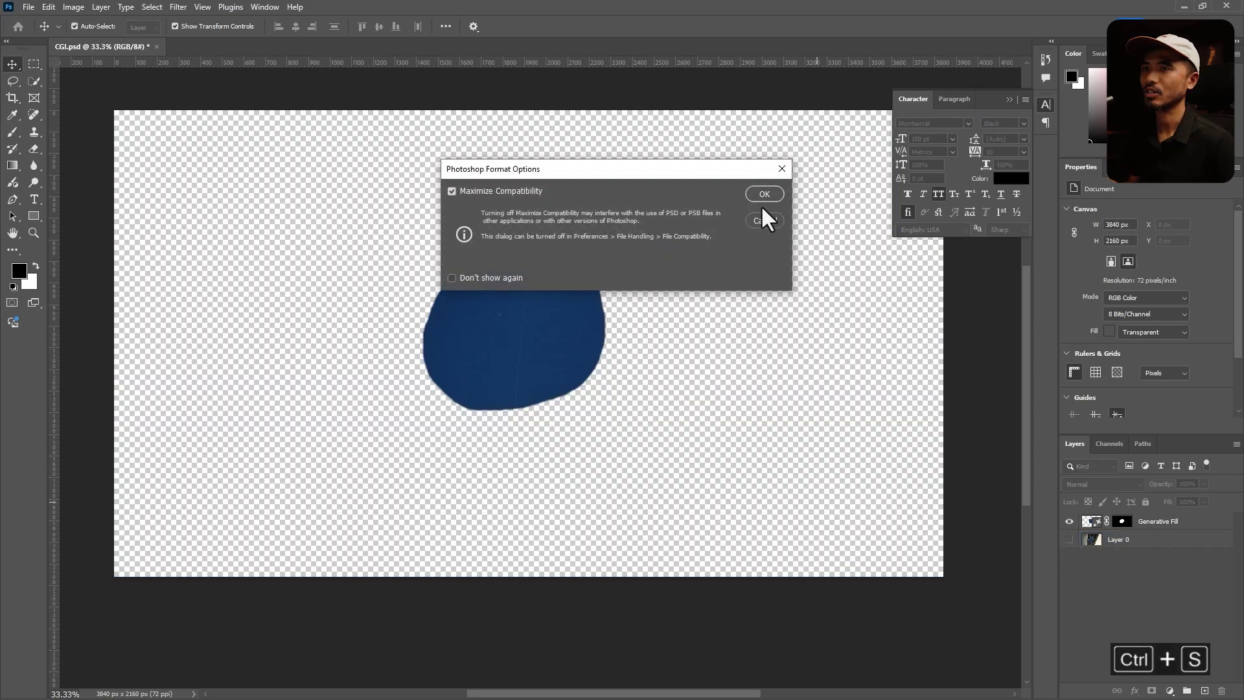
click(759, 193)
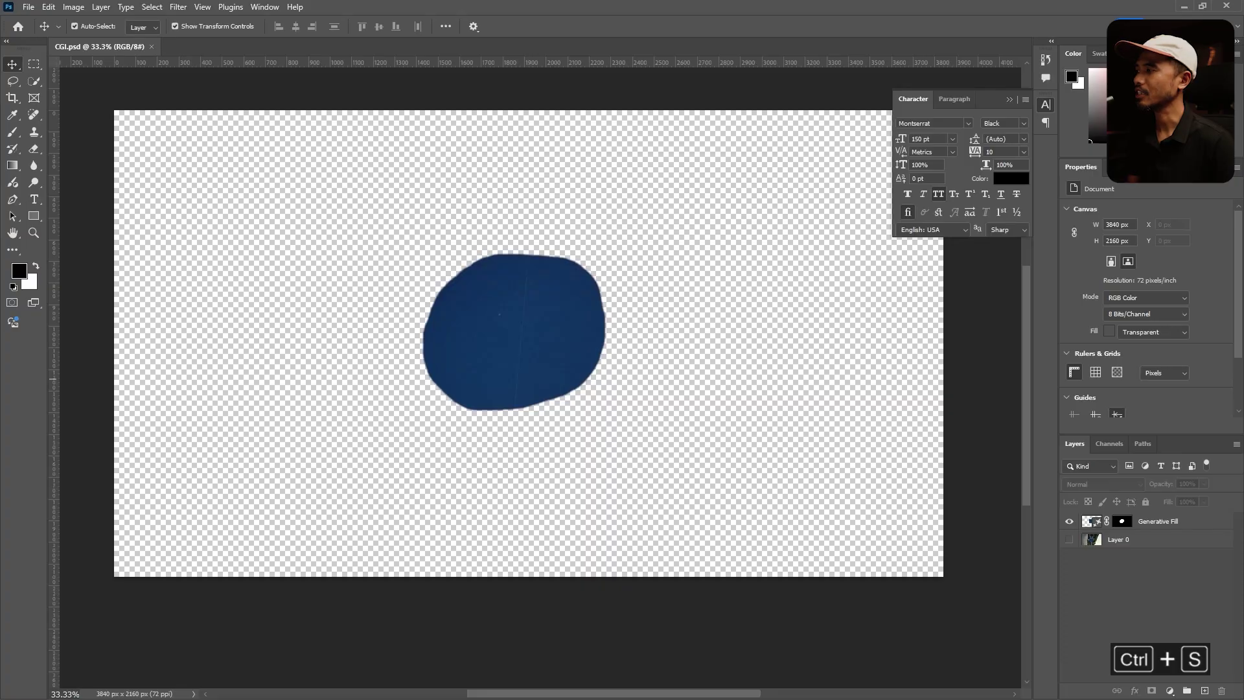
key(alt+Tab)
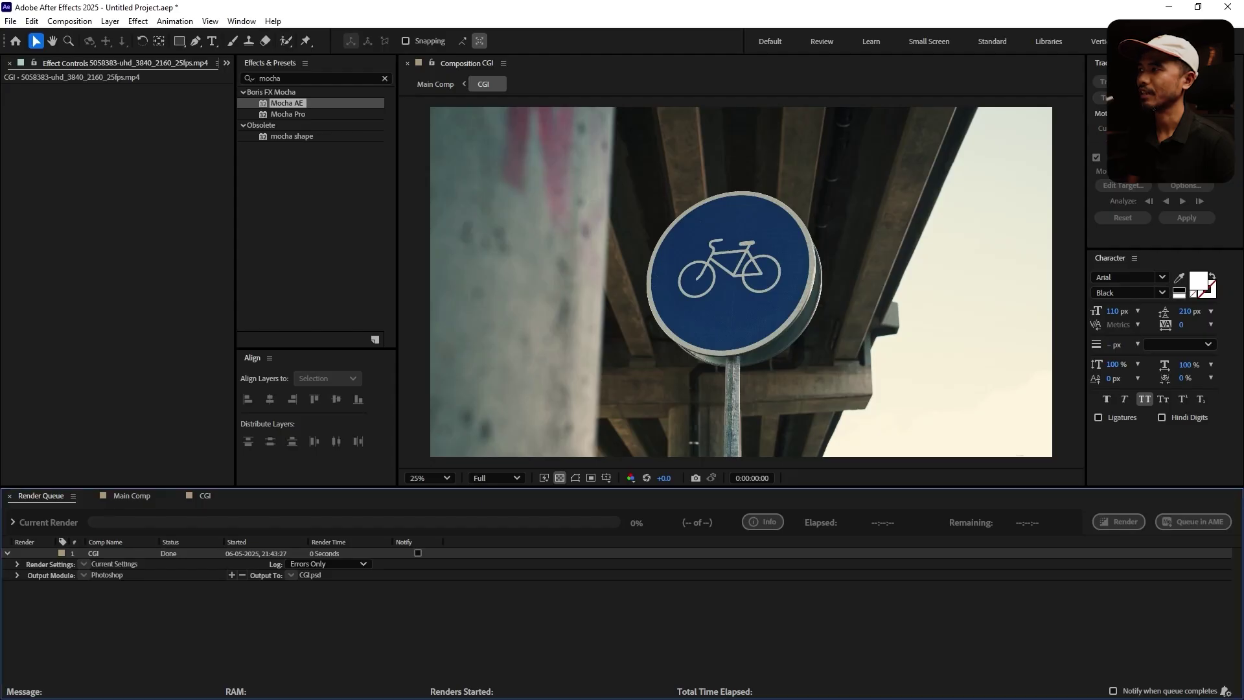
key(ctrl+s)
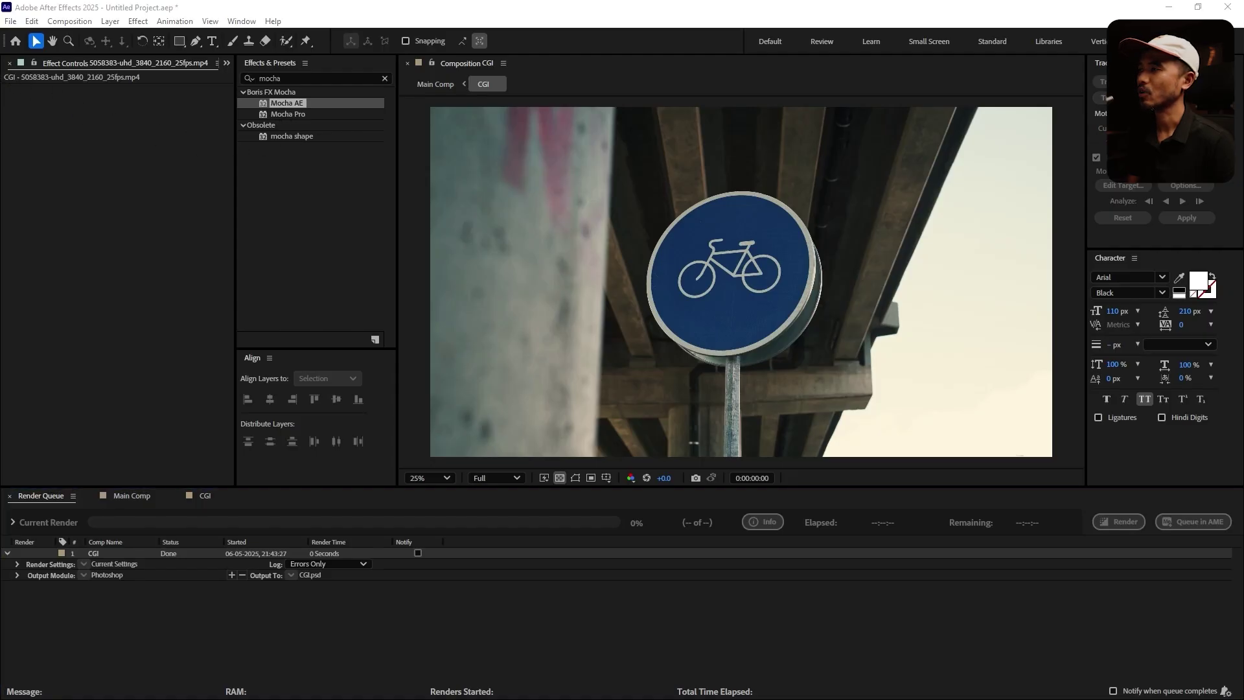
- Import CGI.psd as footage with merged layers and place it above the sign video in the CGI composition
click(227, 60)
click(260, 79)
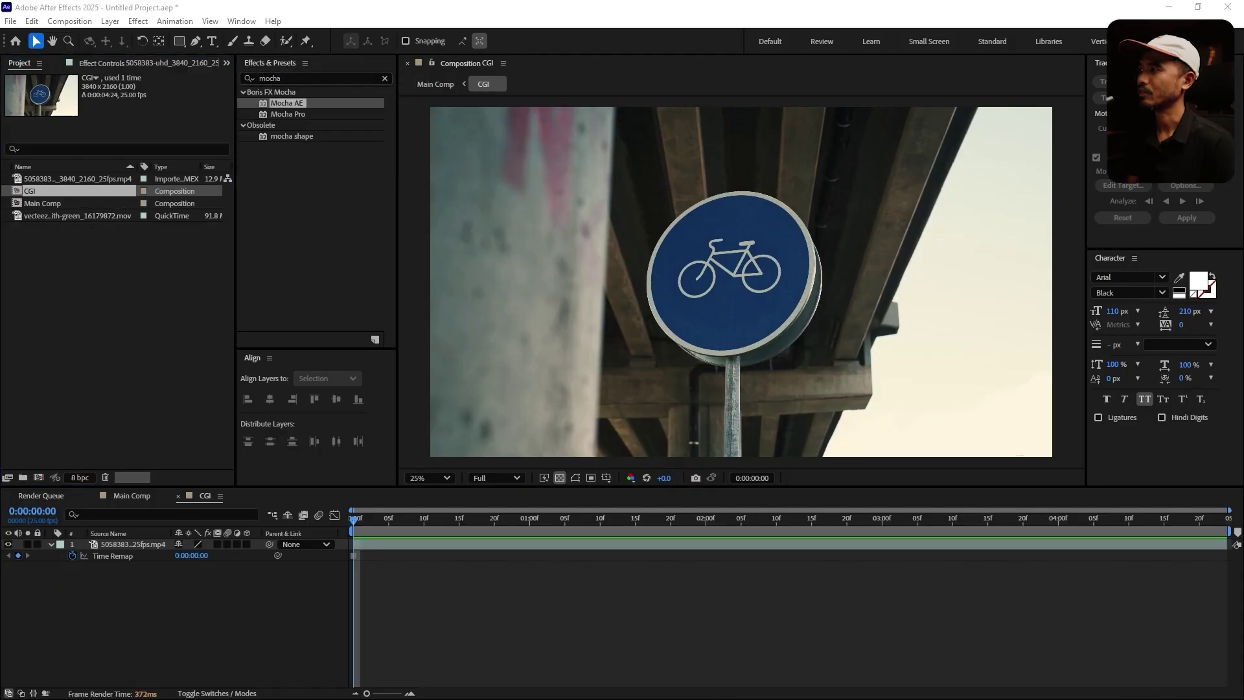
drag(292, 372, 108, 298)
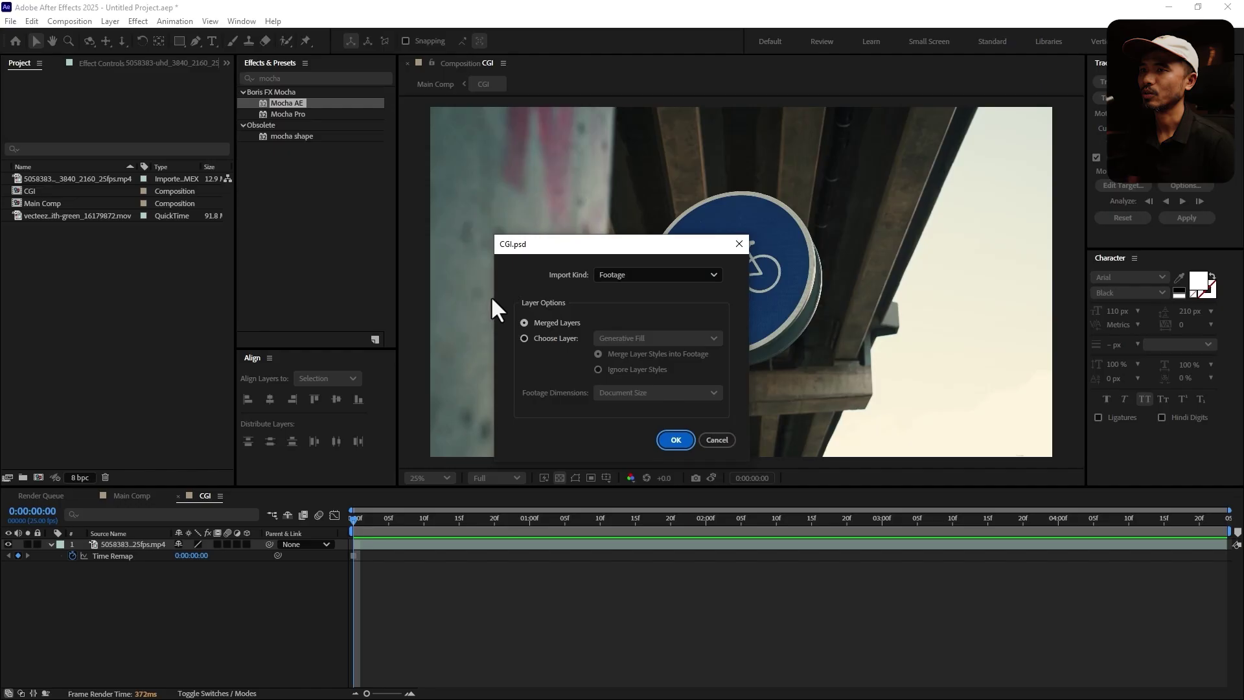
click(672, 441)
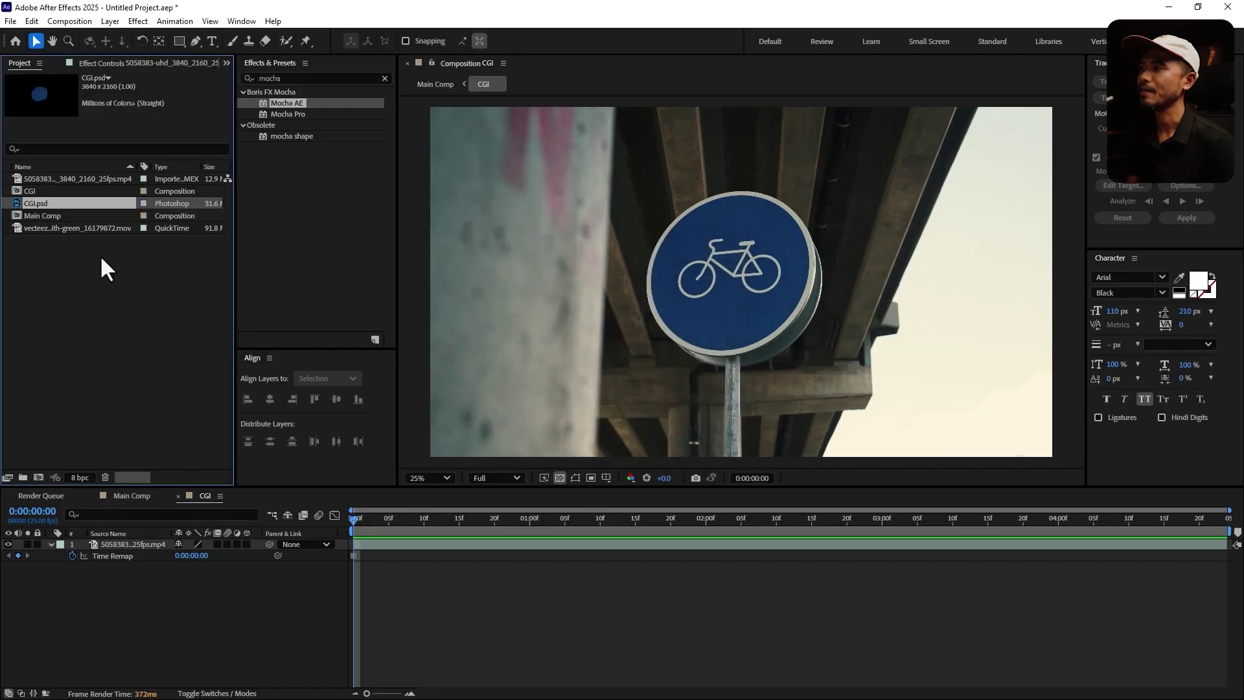
drag(62, 204, 208, 546)
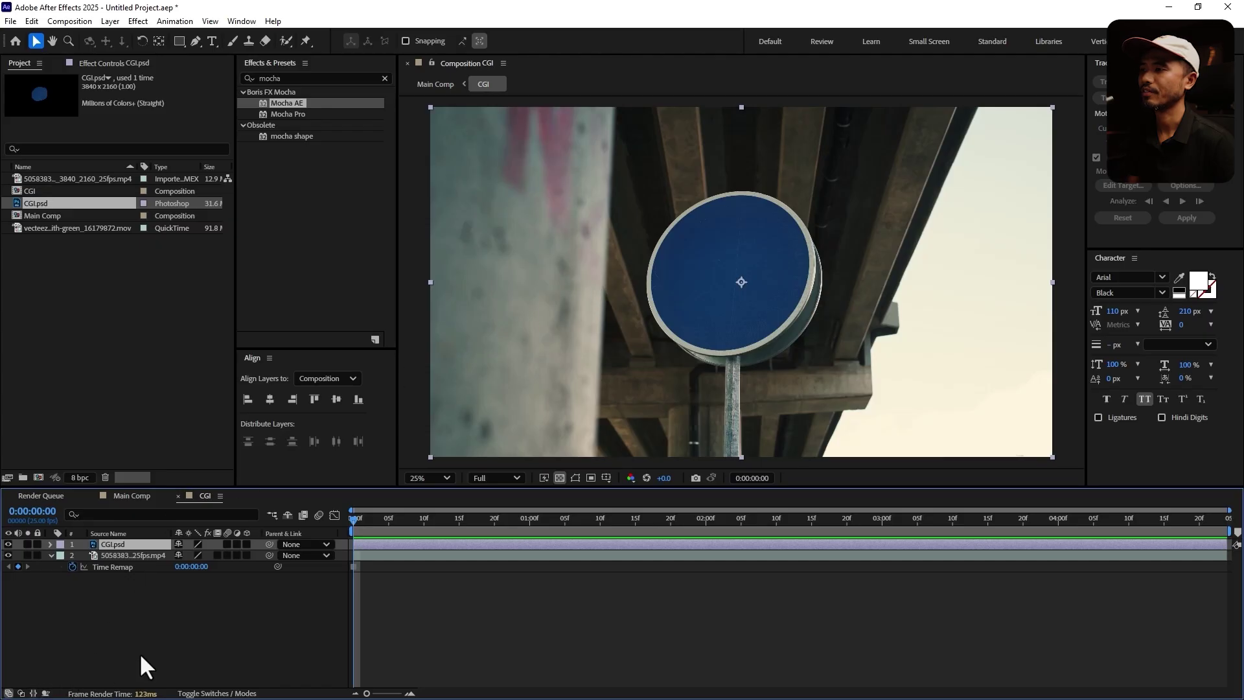
click(153, 633)
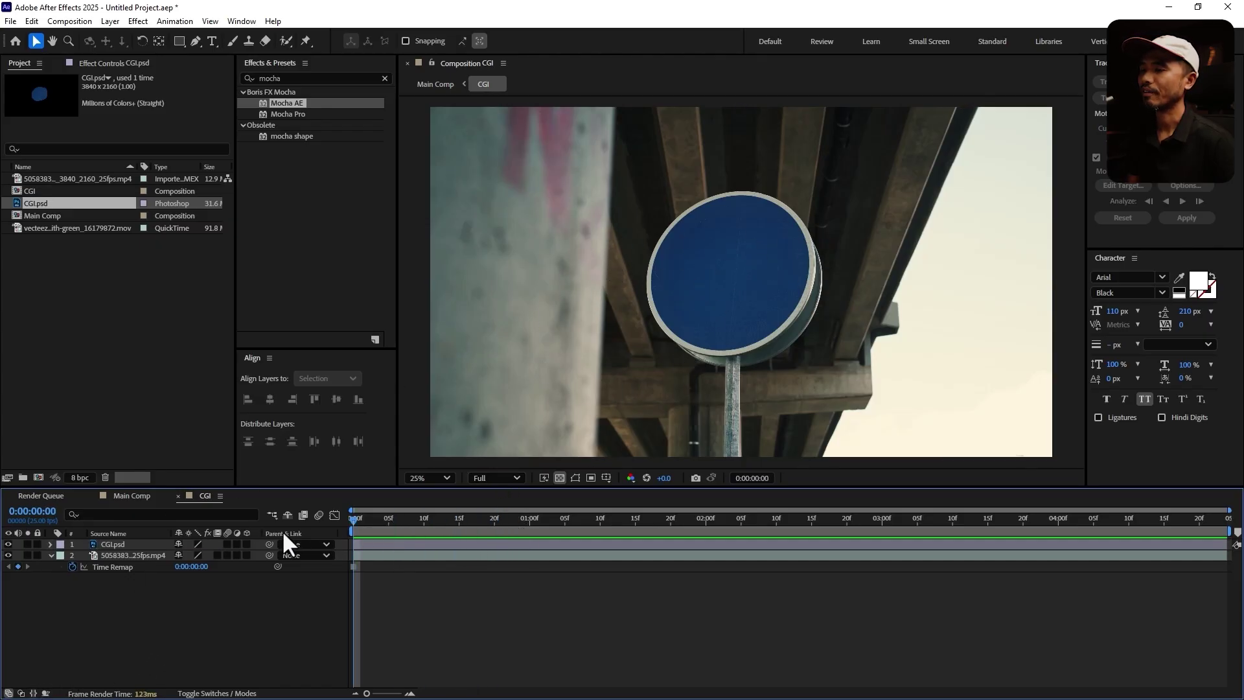
click(158, 616)
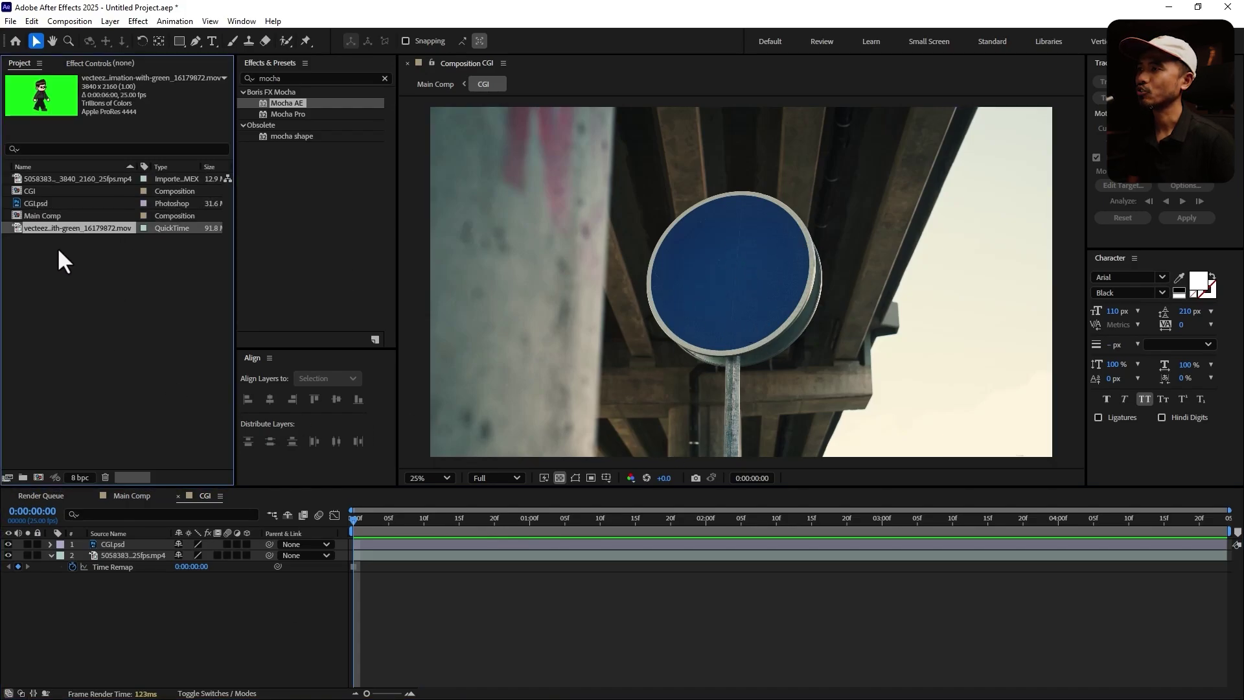
- Add the walking businessman clip on top of the CGI composition and key out its green background with Keylight (1.2)
click(39, 224)
drag(23, 227, 139, 545)
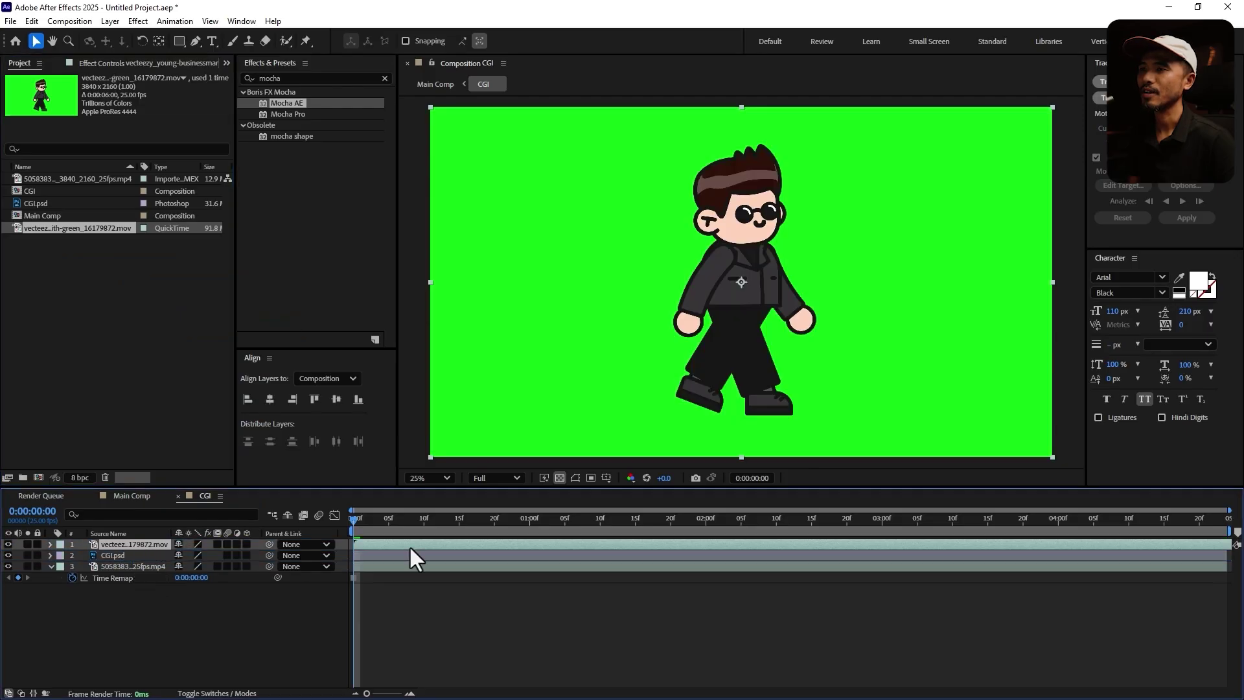
click(385, 78)
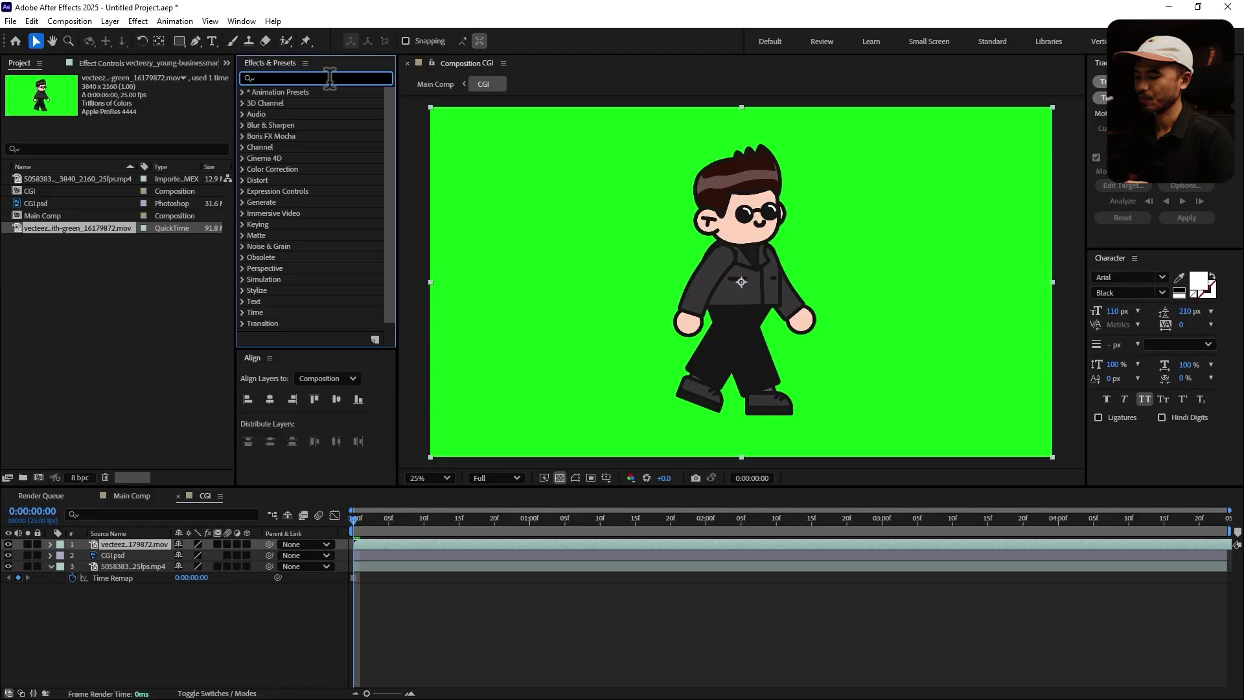
text(keyl)
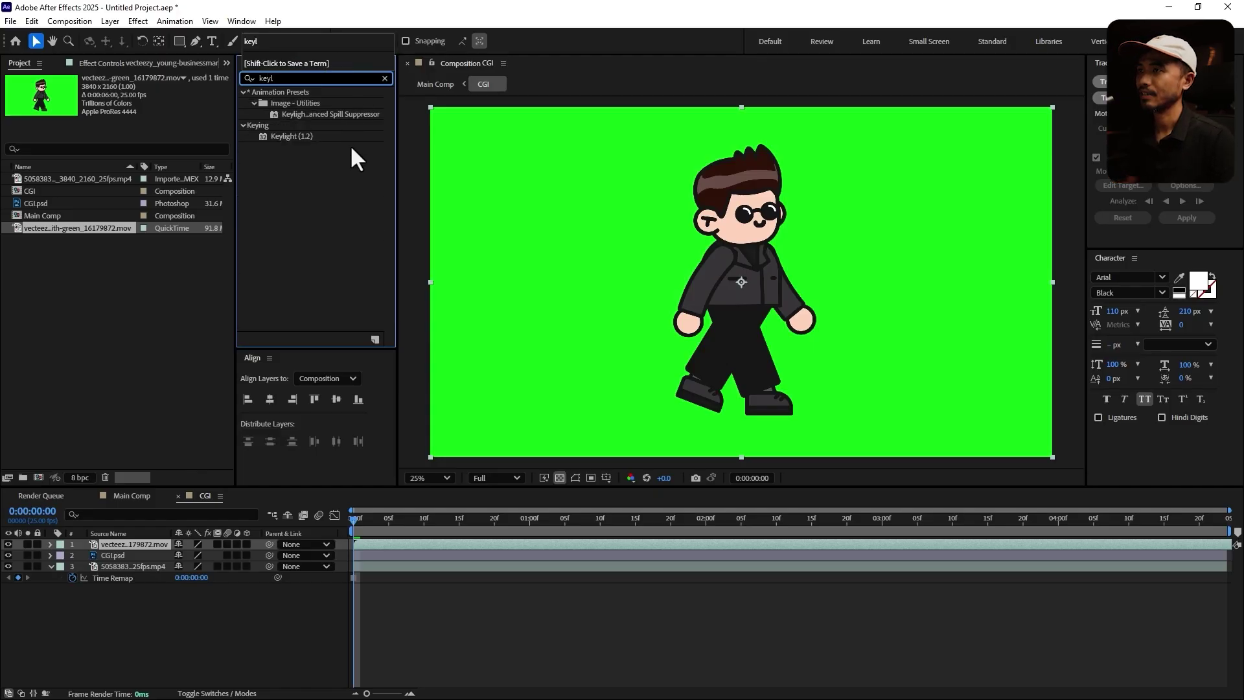
drag(280, 136, 145, 547)
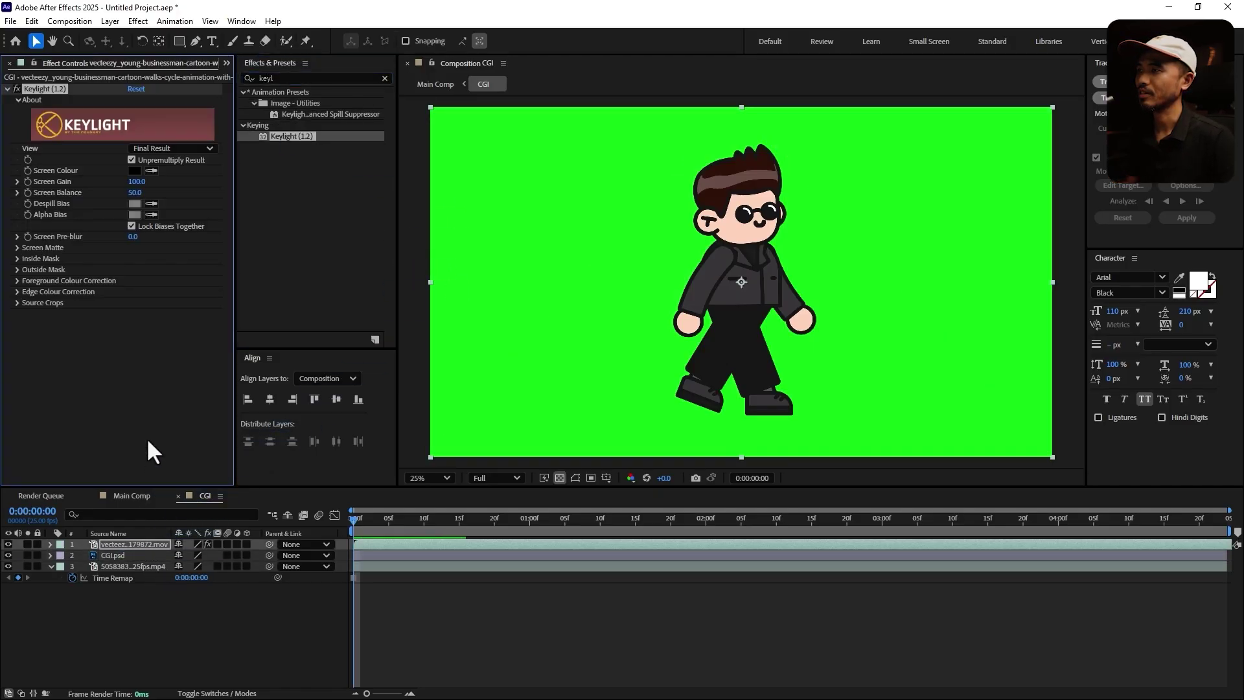
click(444, 356)
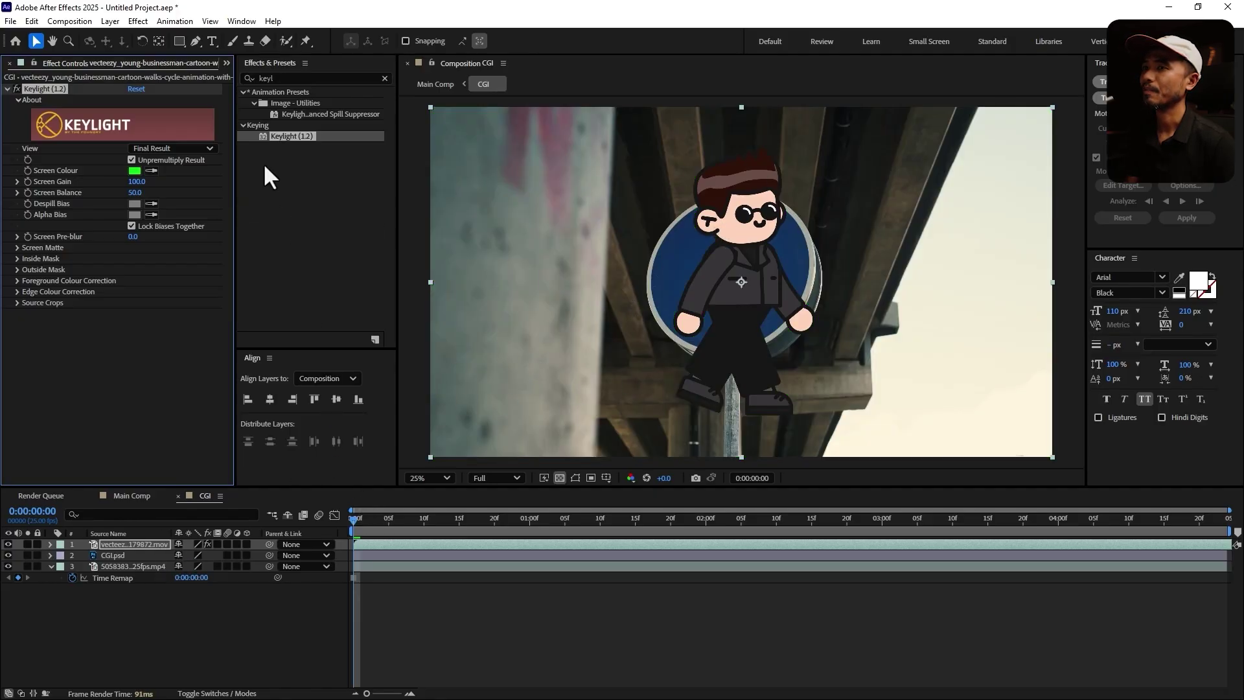
- Move the character layer's anchor point down to the character's feet
click(158, 41)
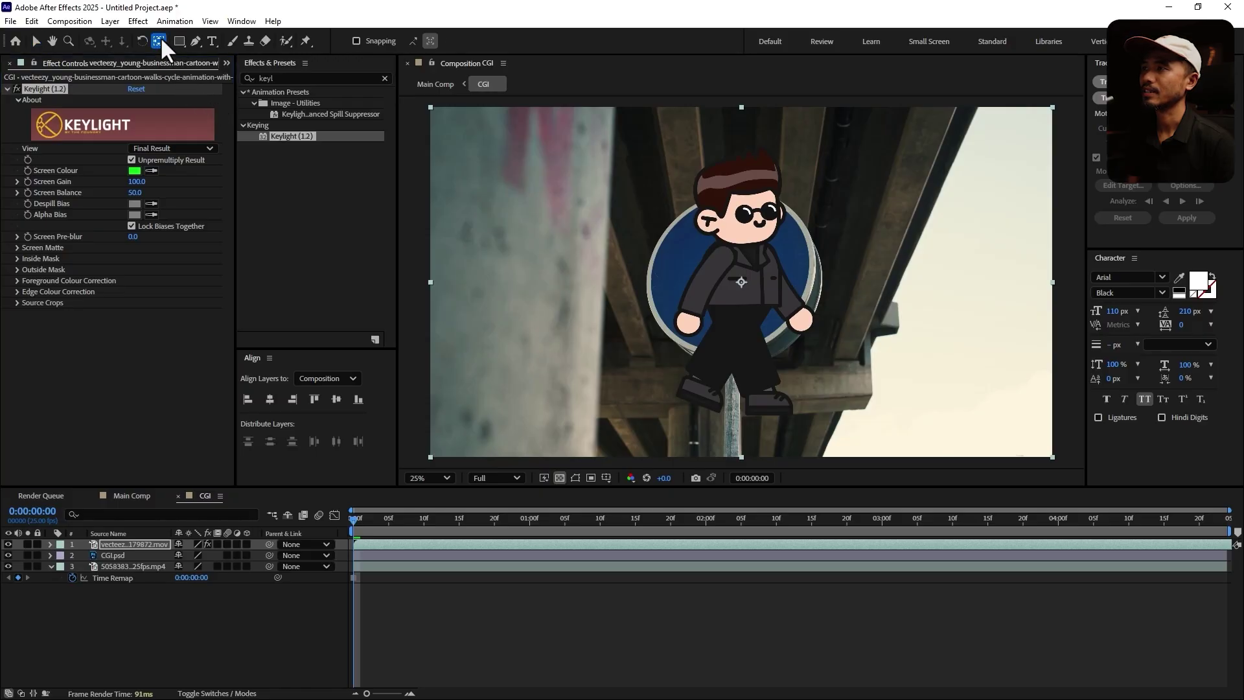
drag(744, 283, 742, 415)
click(142, 542)
click(36, 40)
- Scale the character layer to 45%, position it on the blue sign at about 1836, 1368 and preview the walk
key(s)
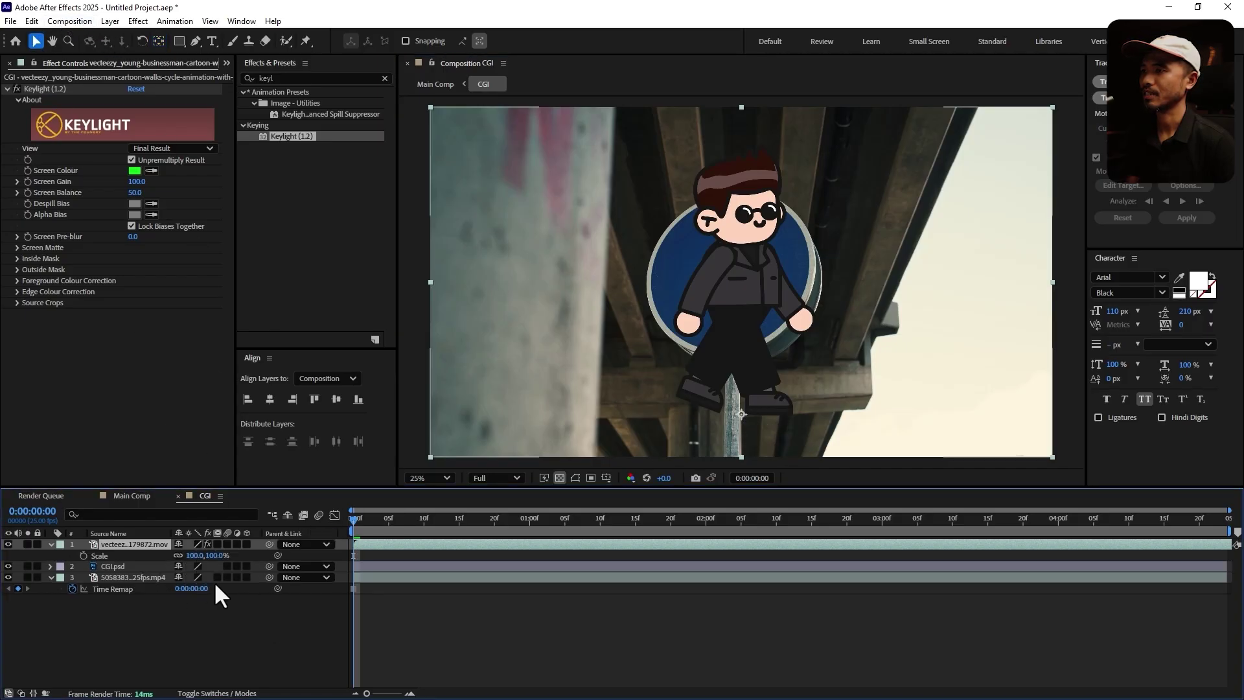
drag(192, 555, 156, 555)
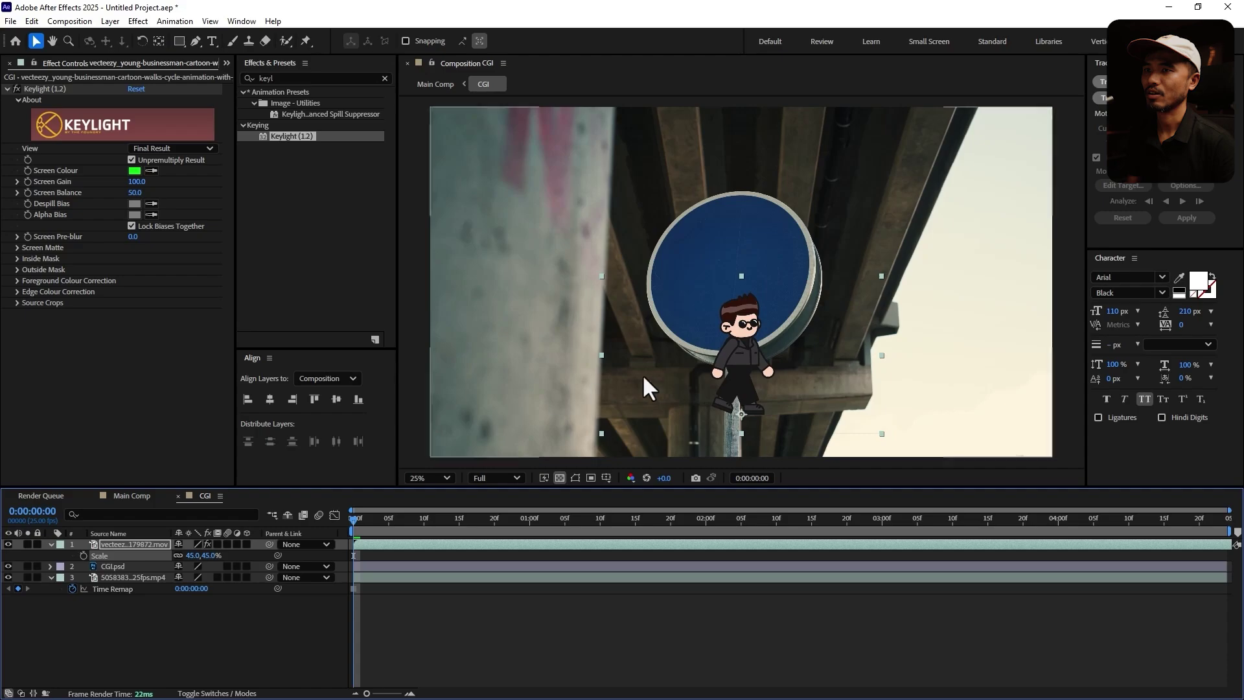
click(732, 302)
drag(732, 302, 733, 294)
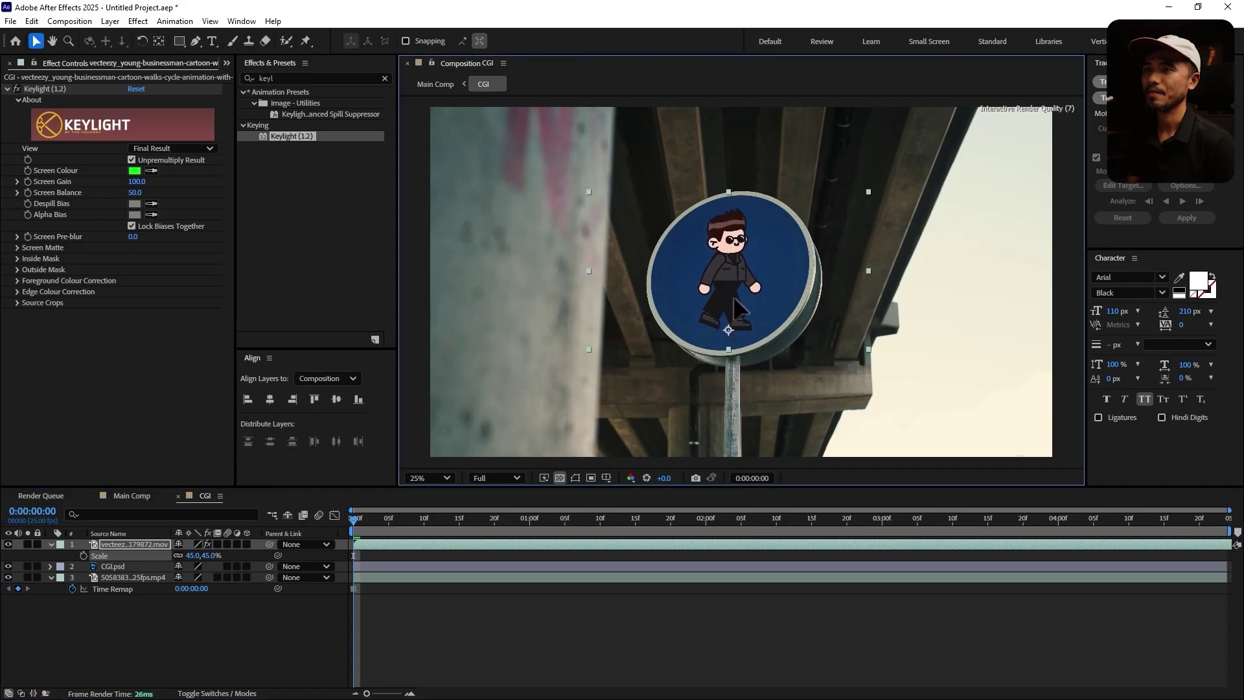
key(space)
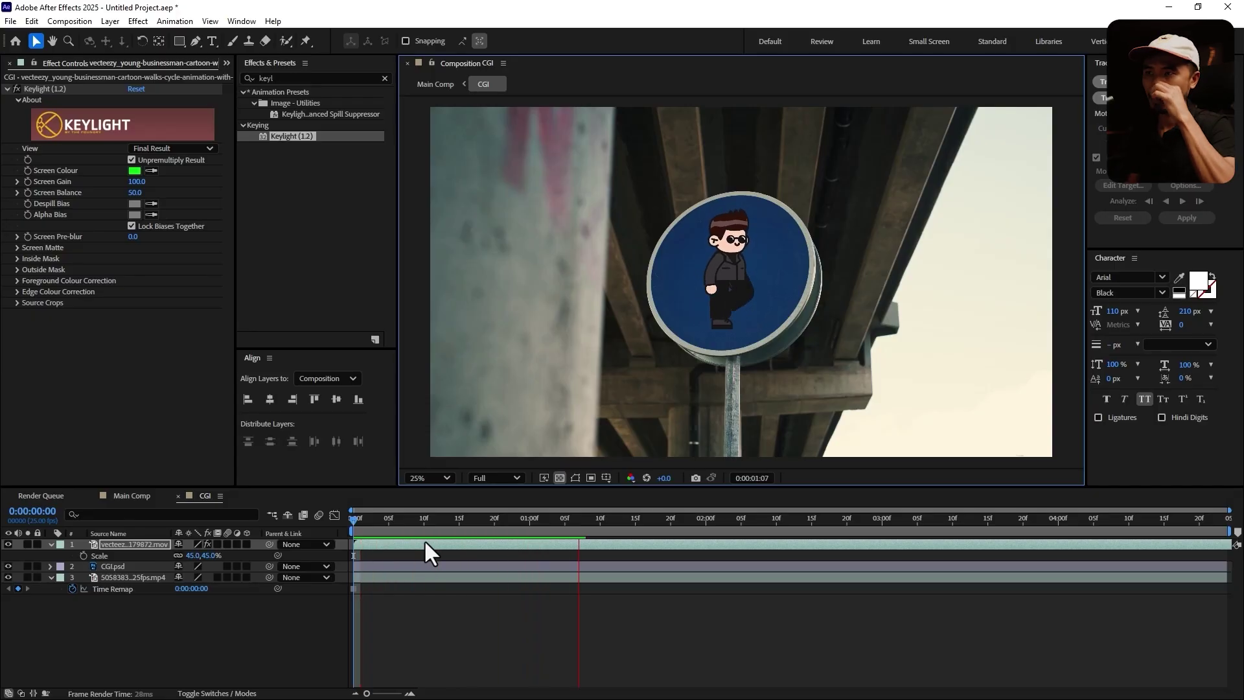
key(space)
key(Home)
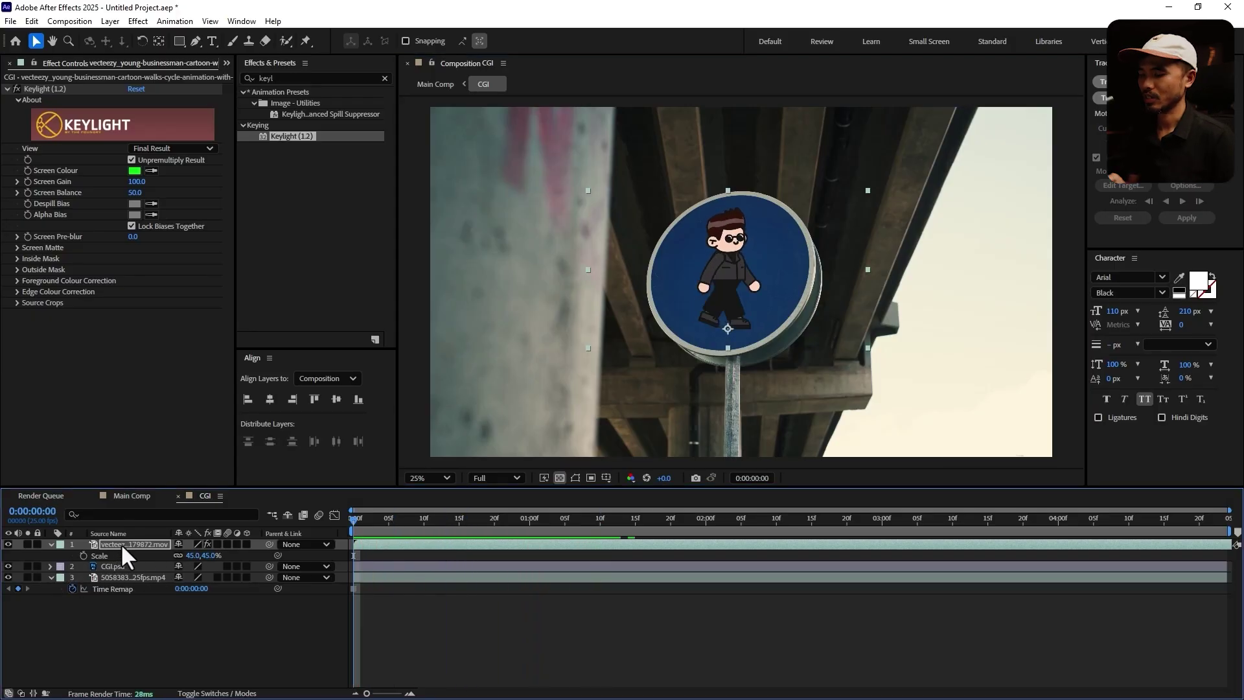
- Reveal the character's Position and Rotation, start Position keyframes at 0:00:00:00 and place the character left of the sign at about 1048, 1368
key(p)
key(shift+r)
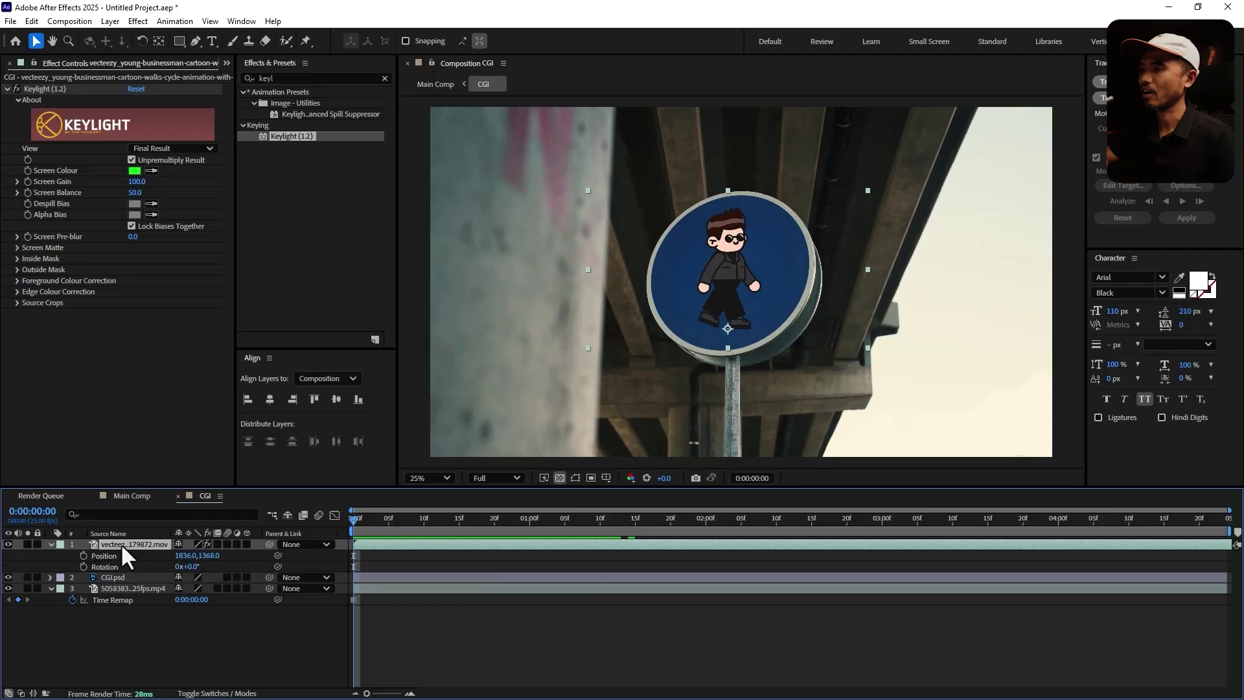
click(83, 555)
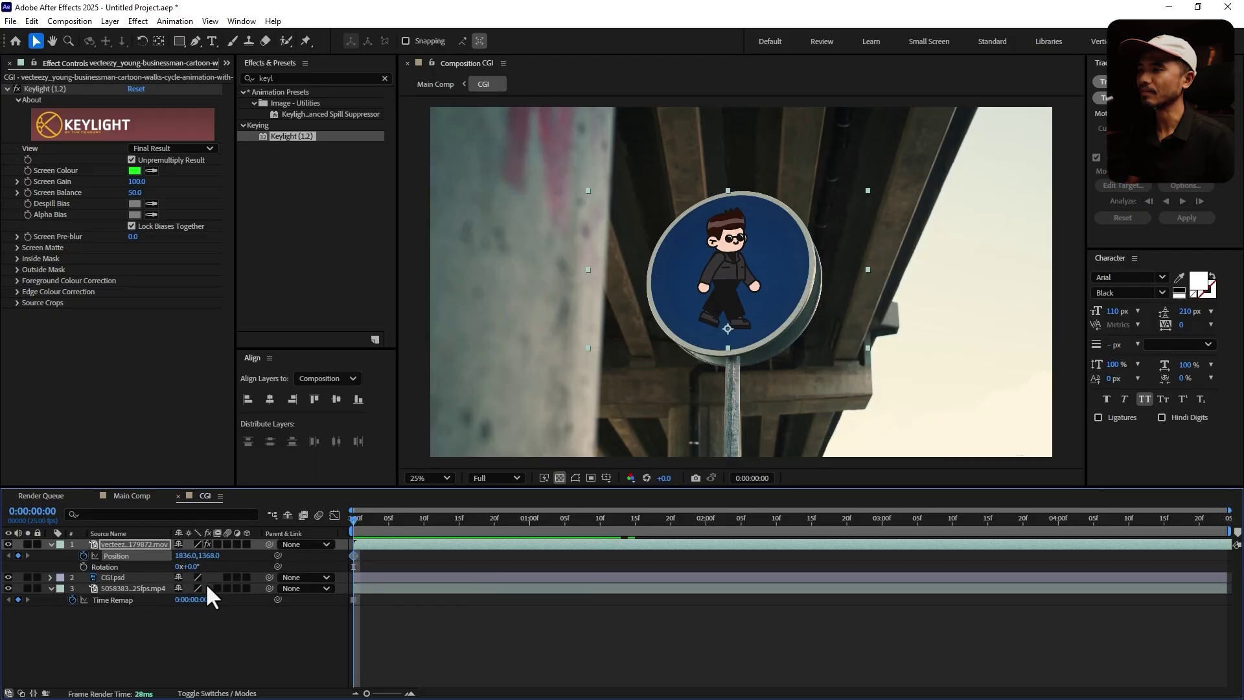
drag(356, 519, 343, 557)
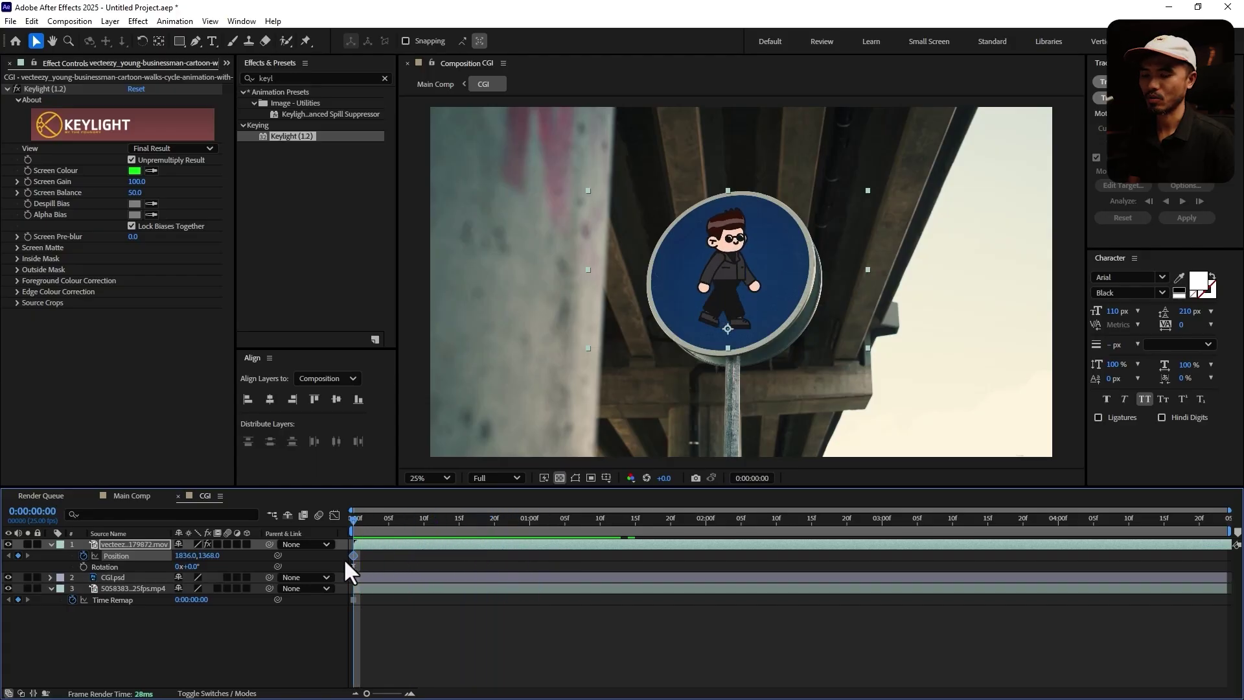
key(shift+Page_Down)
key(shift+Page_Down)
key(shift+Page_Down)
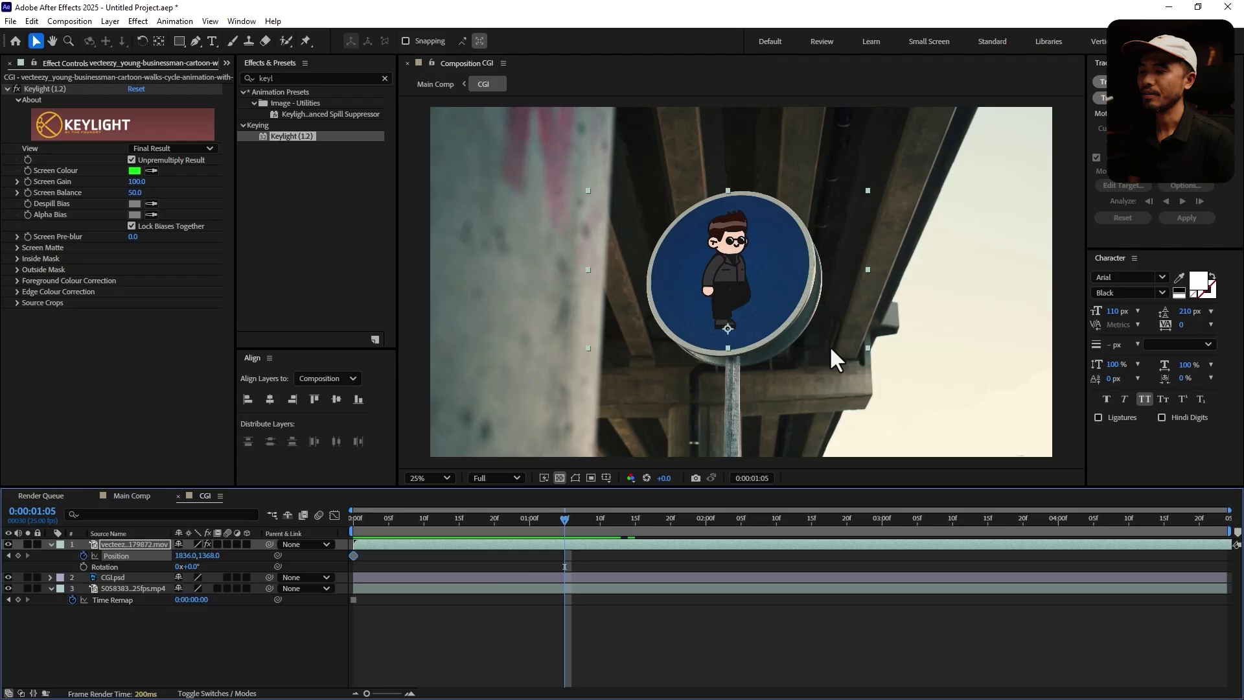
key(Home)
drag(735, 293, 604, 285)
- At 0:00:01:05, keyframe the character's position at the sign's right edge, about 2108, 1368, and preview the movement
drag(465, 518, 564, 549)
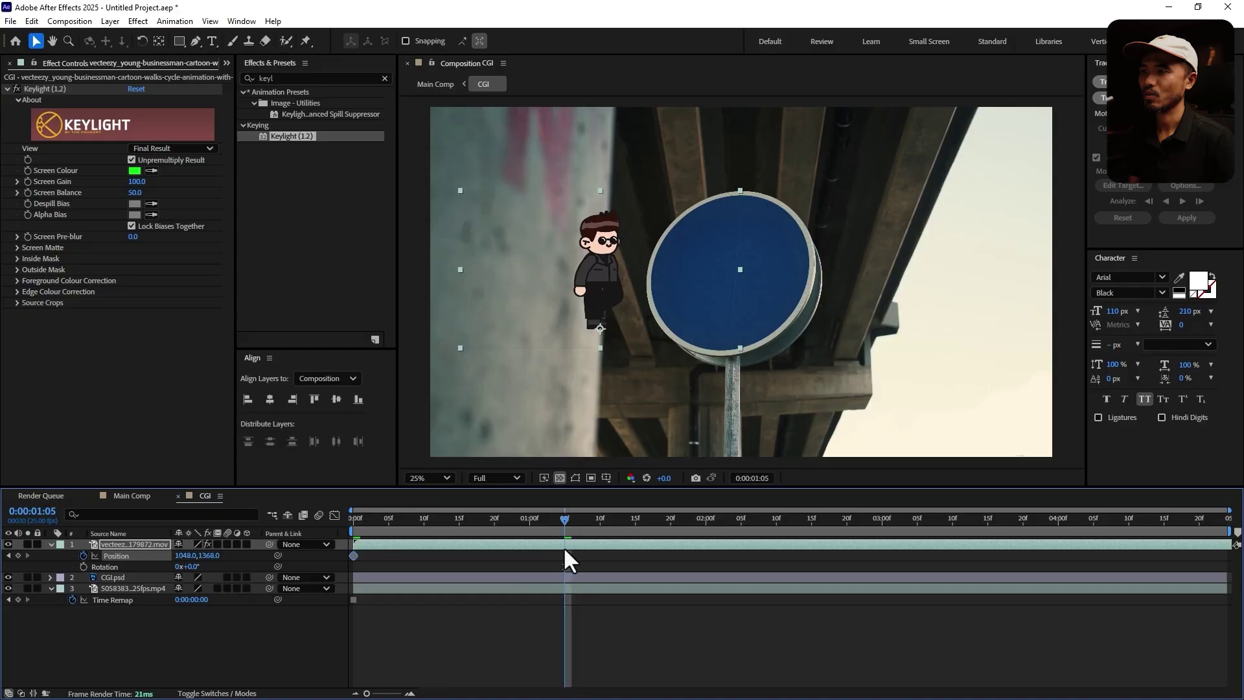
drag(616, 311, 781, 316)
drag(564, 519, 590, 525)
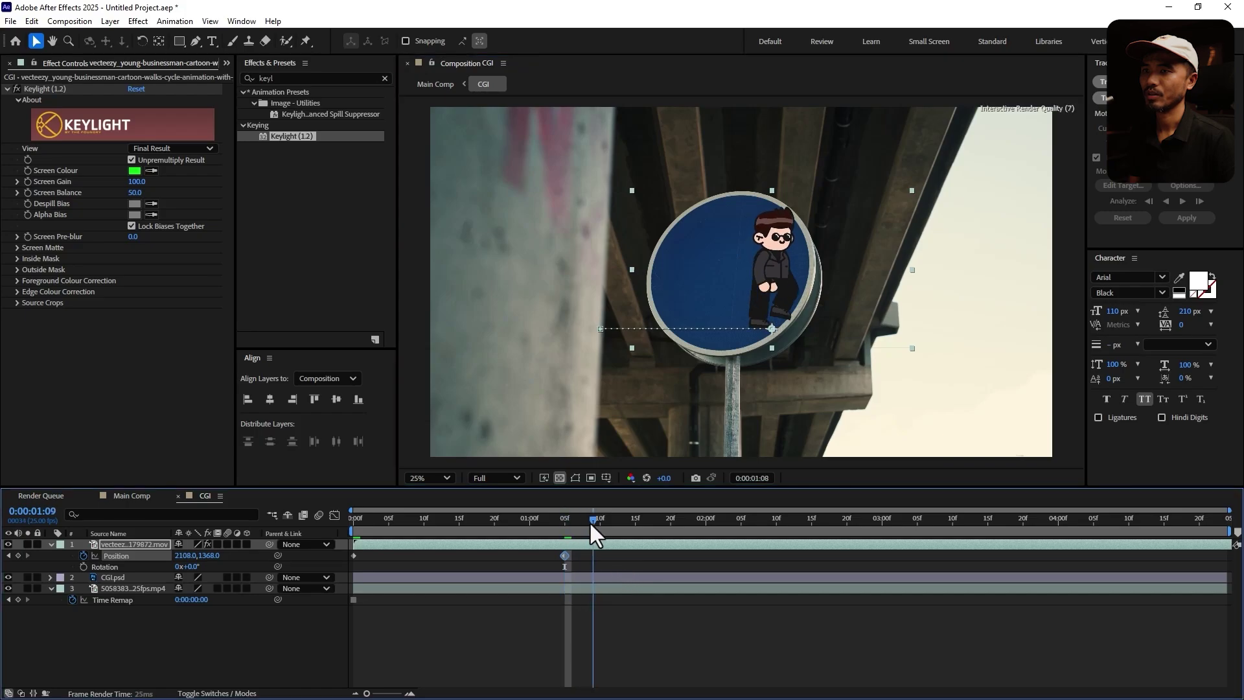
key(Home)
key(space)
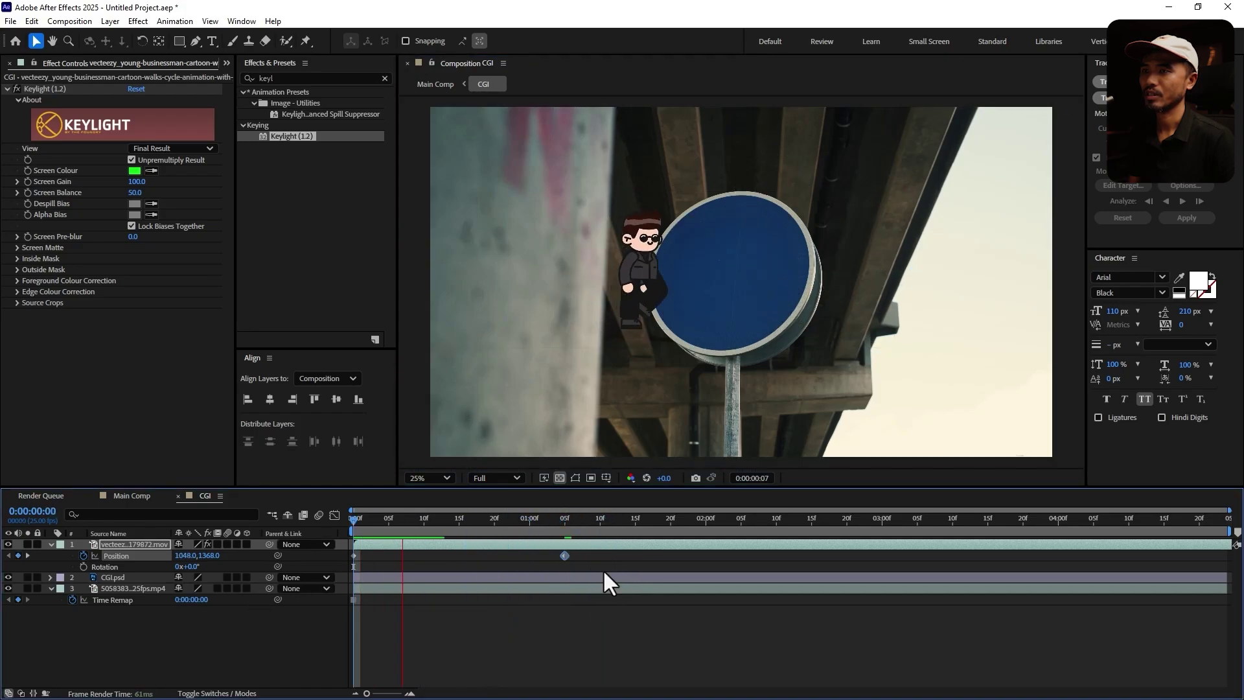
key(space)
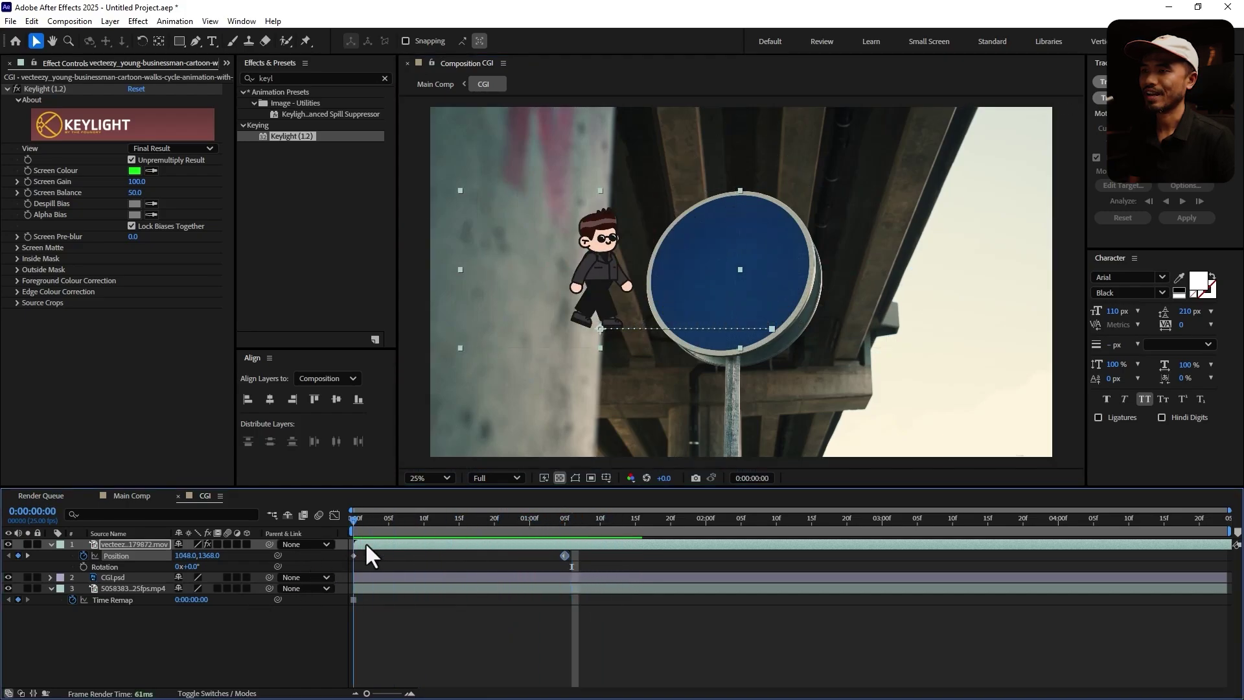
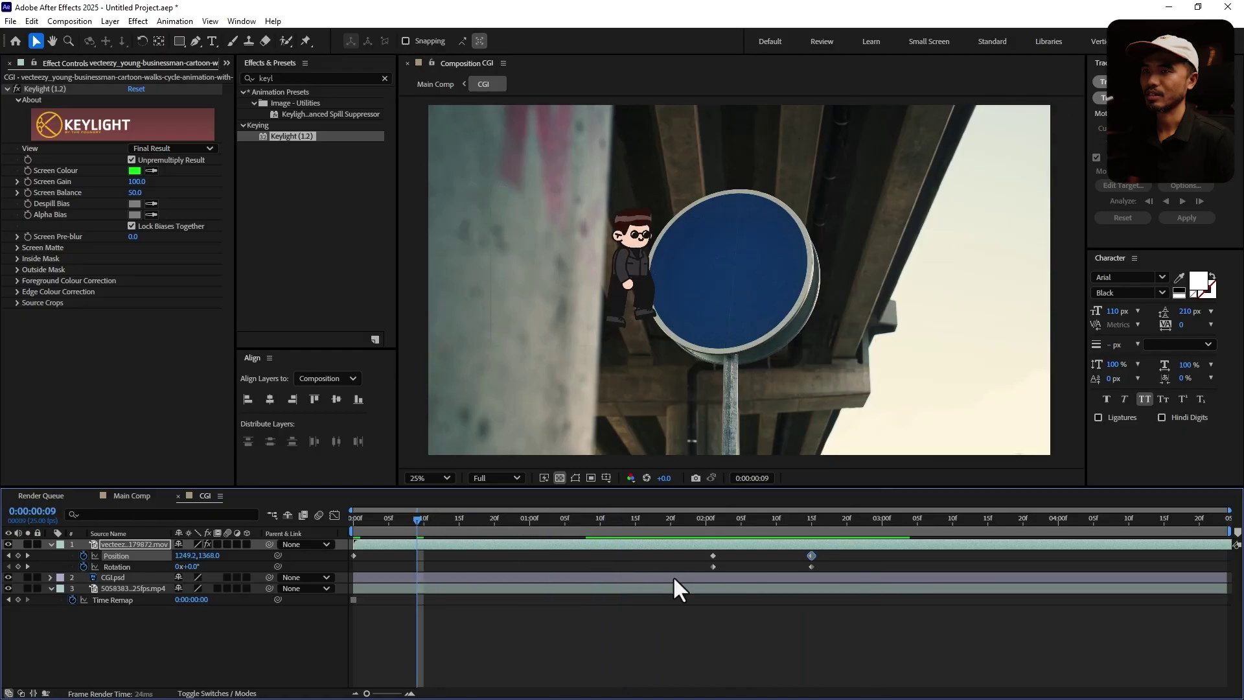
- Undo the last keyframe change and move the character's final Rotation keyframe earlier, to about 0:00:02:04
key(ctrl+z)
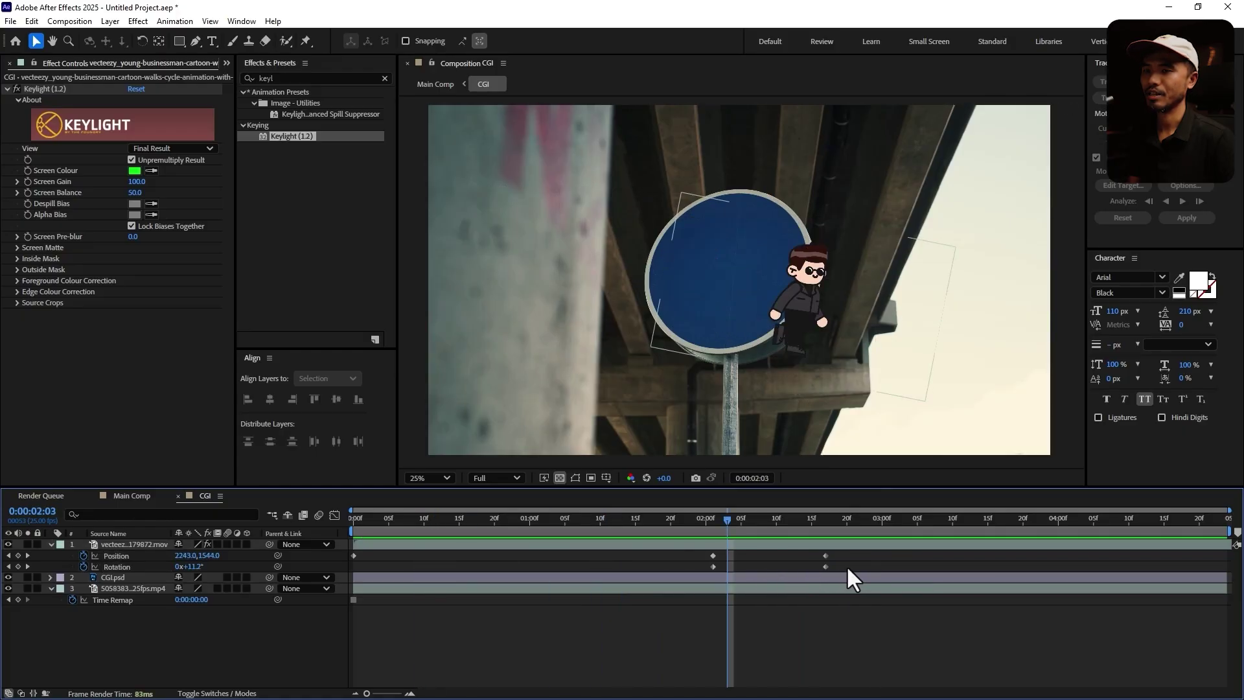
click(825, 566)
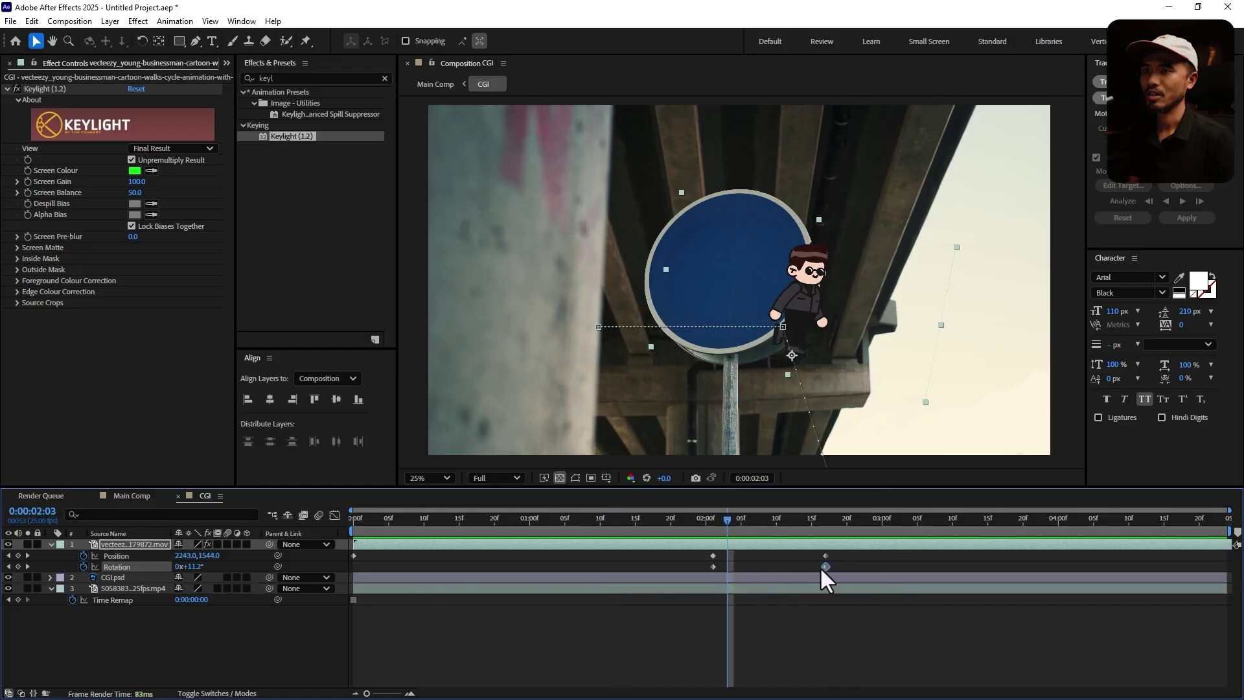
drag(825, 567, 748, 573)
drag(691, 535, 810, 344)
- At 0:00:02:15, move the character's final Position keyframe farther below the frame, to about 2852, 3464
key(comma)
key(comma)
key(comma)
key(comma)
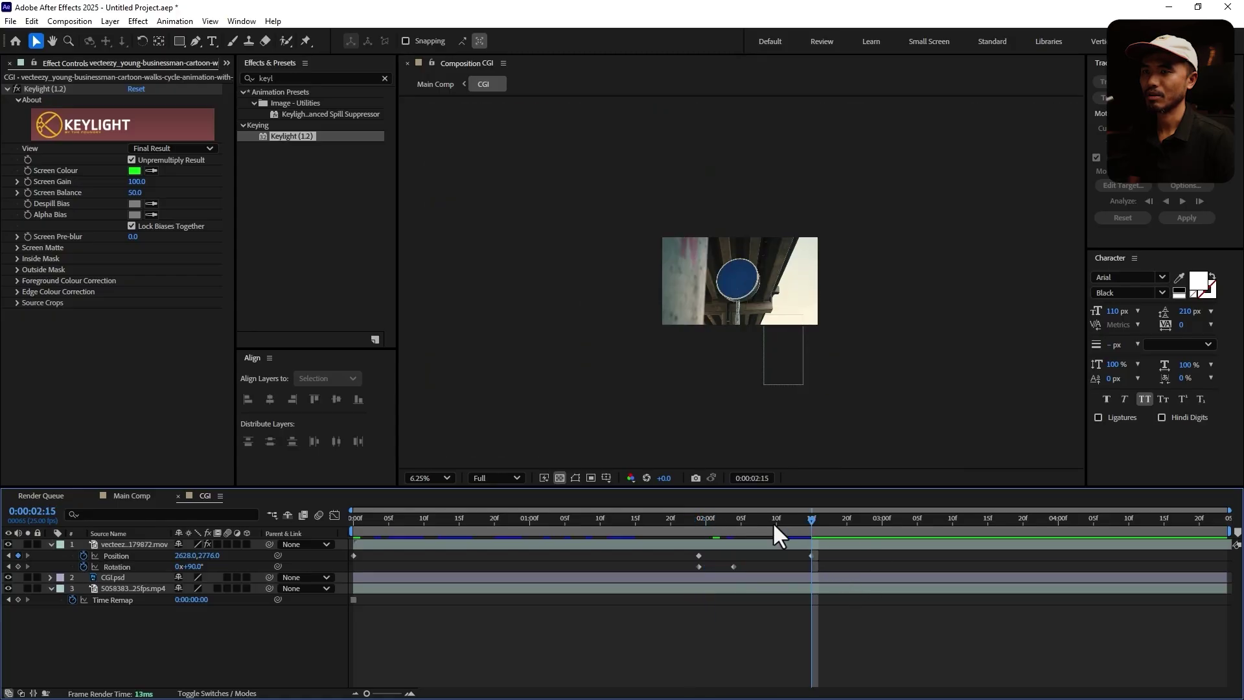
click(798, 384)
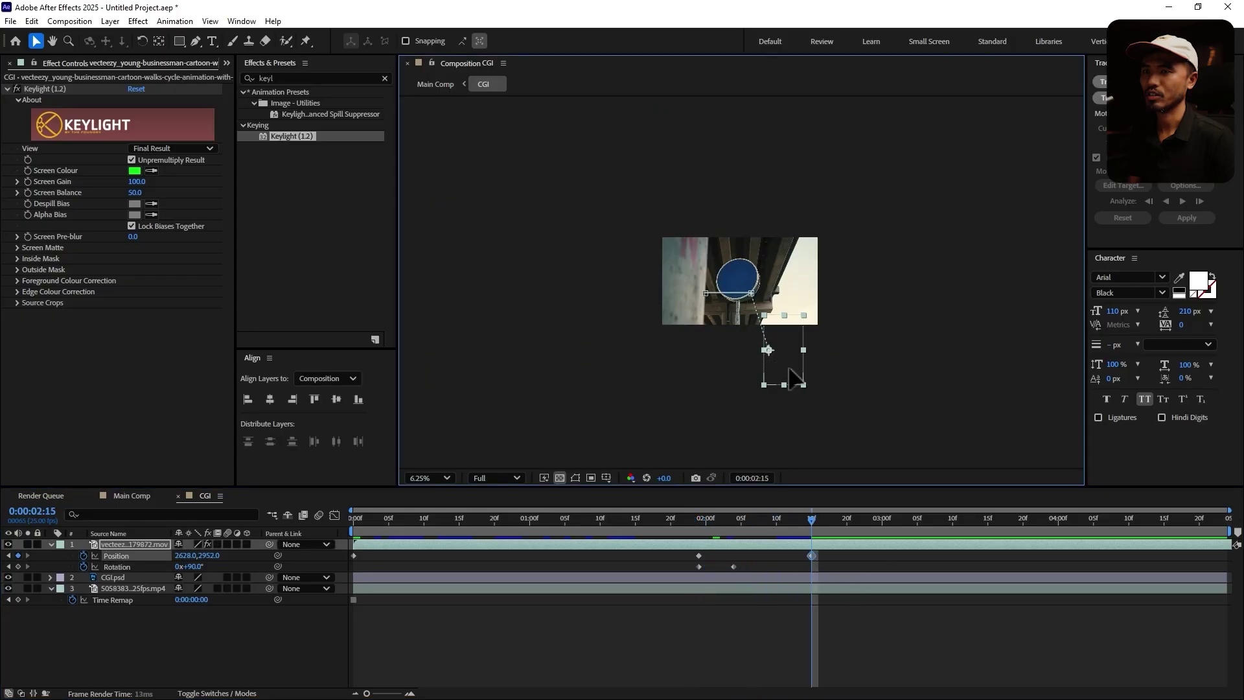
mouse_move(799, 384)
mouse_down()
mouse_move(800, 396)
mouse_move(795, 384)
mouse_up()
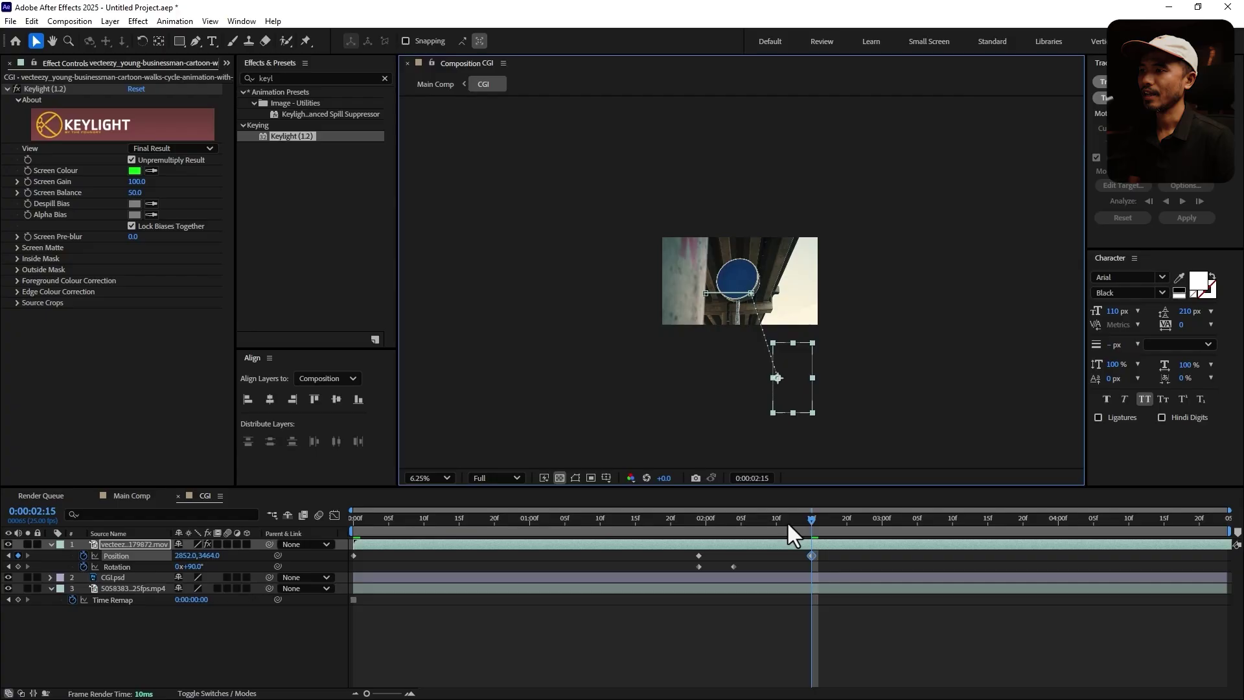
- Enable motion blur on the character layer and preview the animation from 0:00:00:00
click(228, 544)
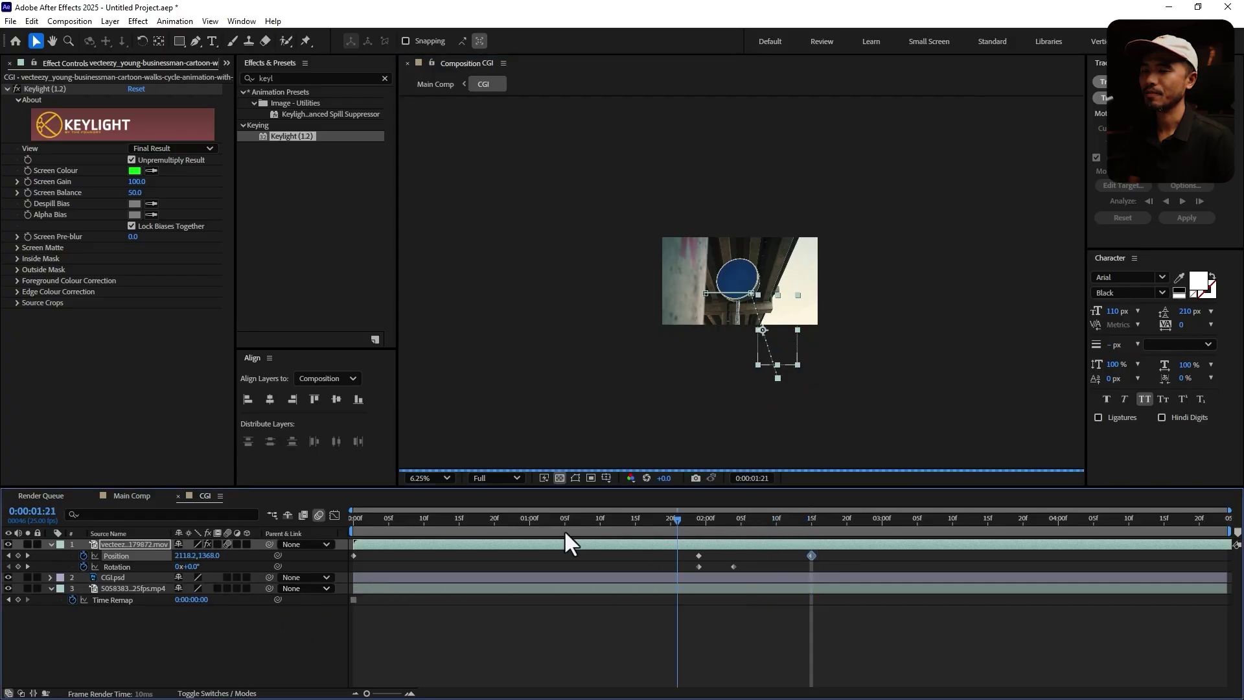
key(Home)
click(826, 343)
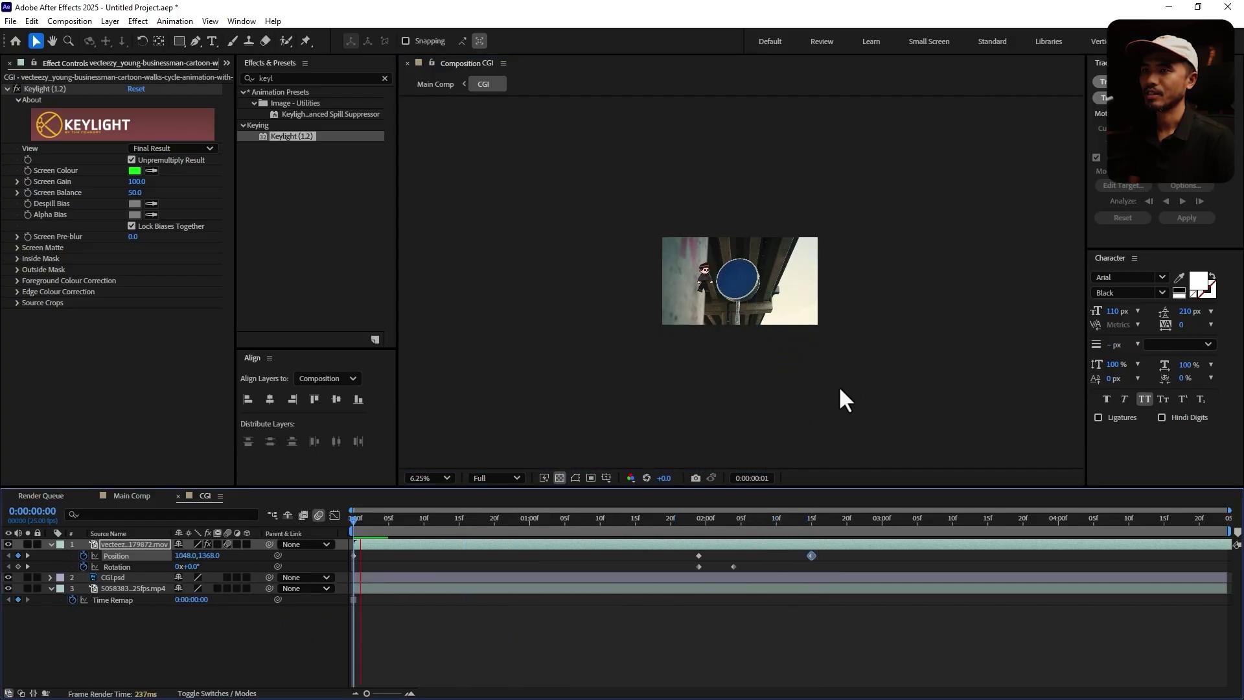
key(period)
key(period)
key(space)
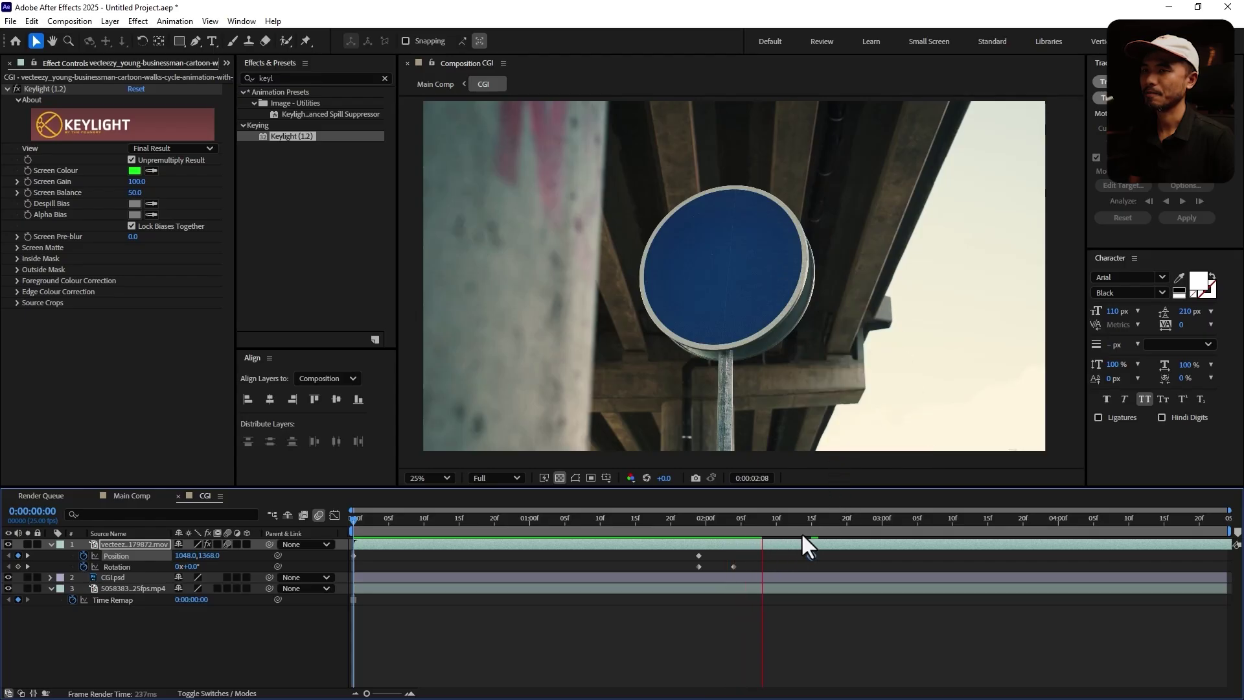
- Preview the character's fall from about 0:00:01:20, return to the start and collapse the character layer's properties
drag(699, 517, 673, 547)
key(space)
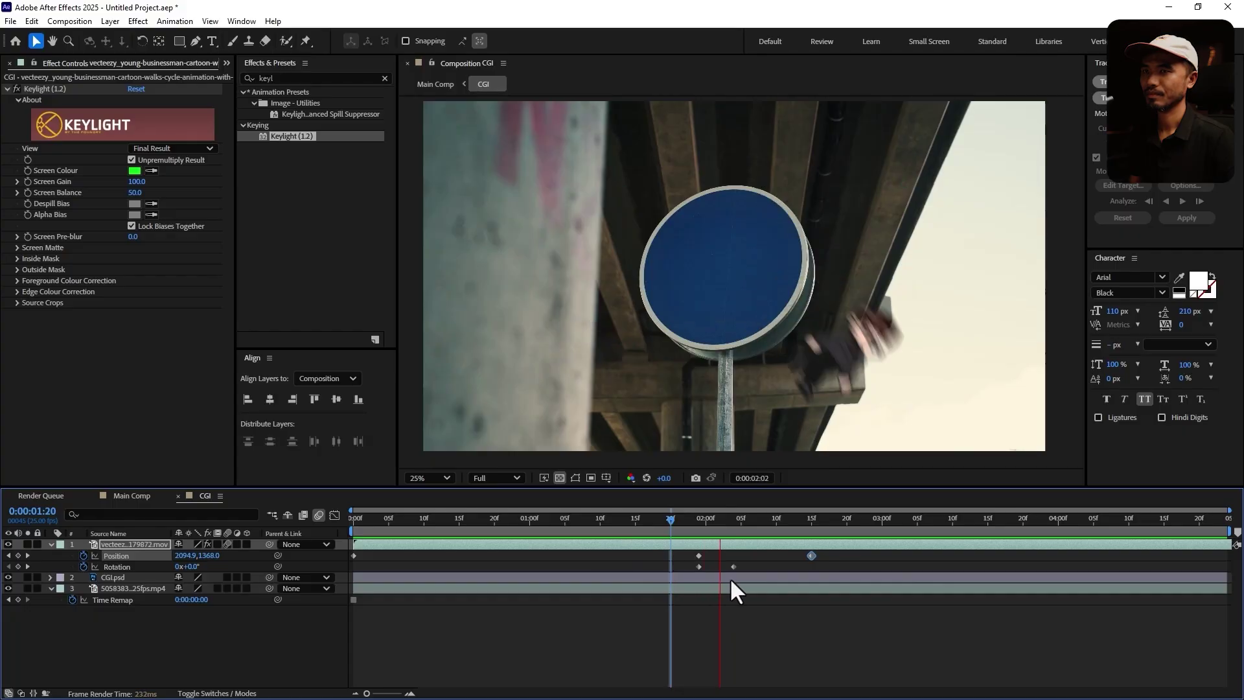
drag(418, 534, 233, 606)
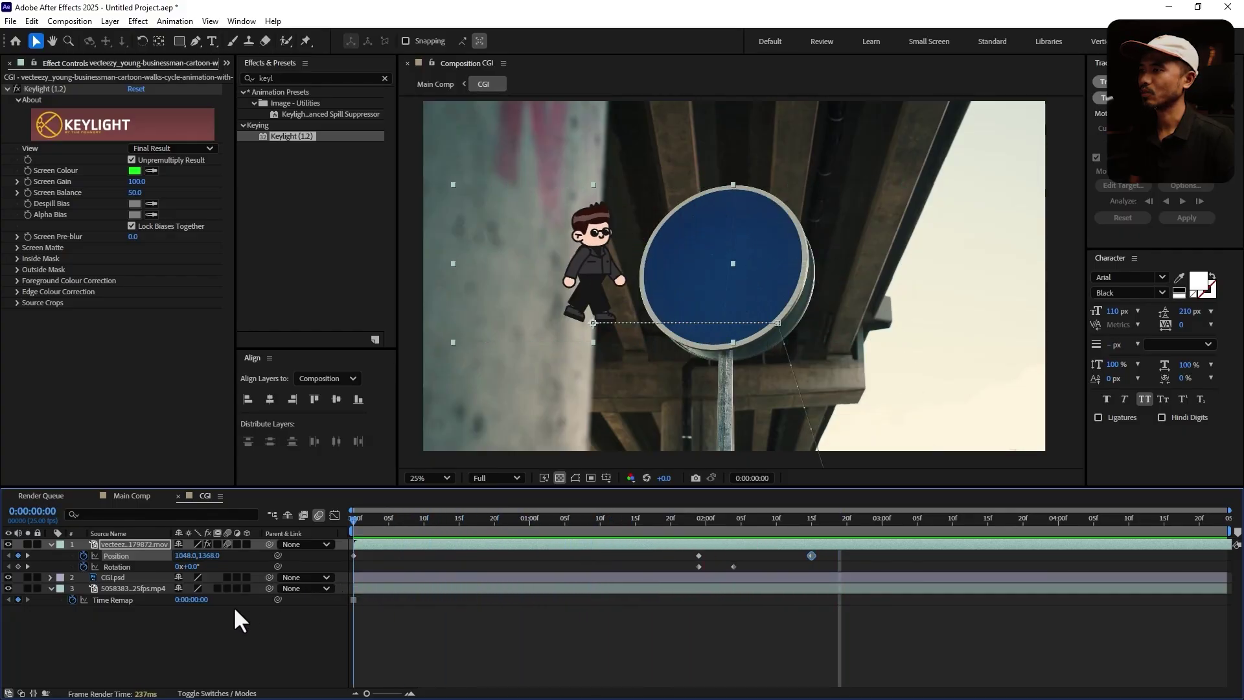
click(50, 544)
click(161, 627)
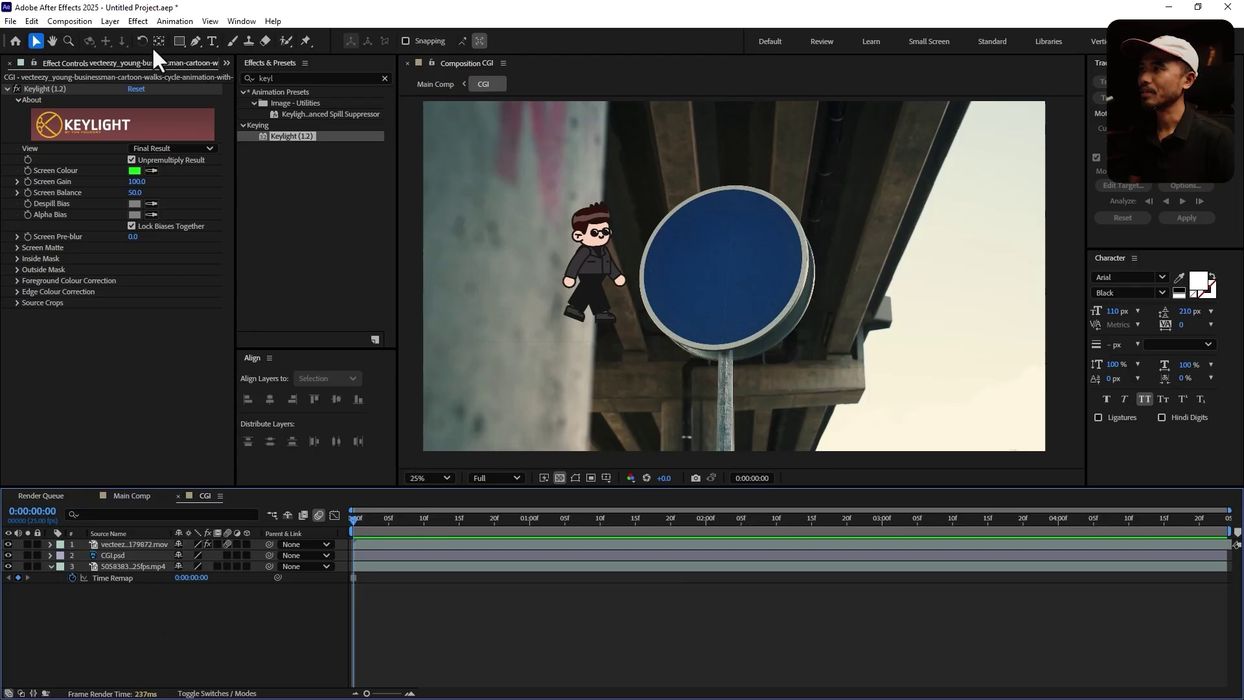
- Create a black 3840 x 2160 px solid named Mask above the character layer and hide it
click(110, 22)
mouse_move(126, 41)
click(400, 61)
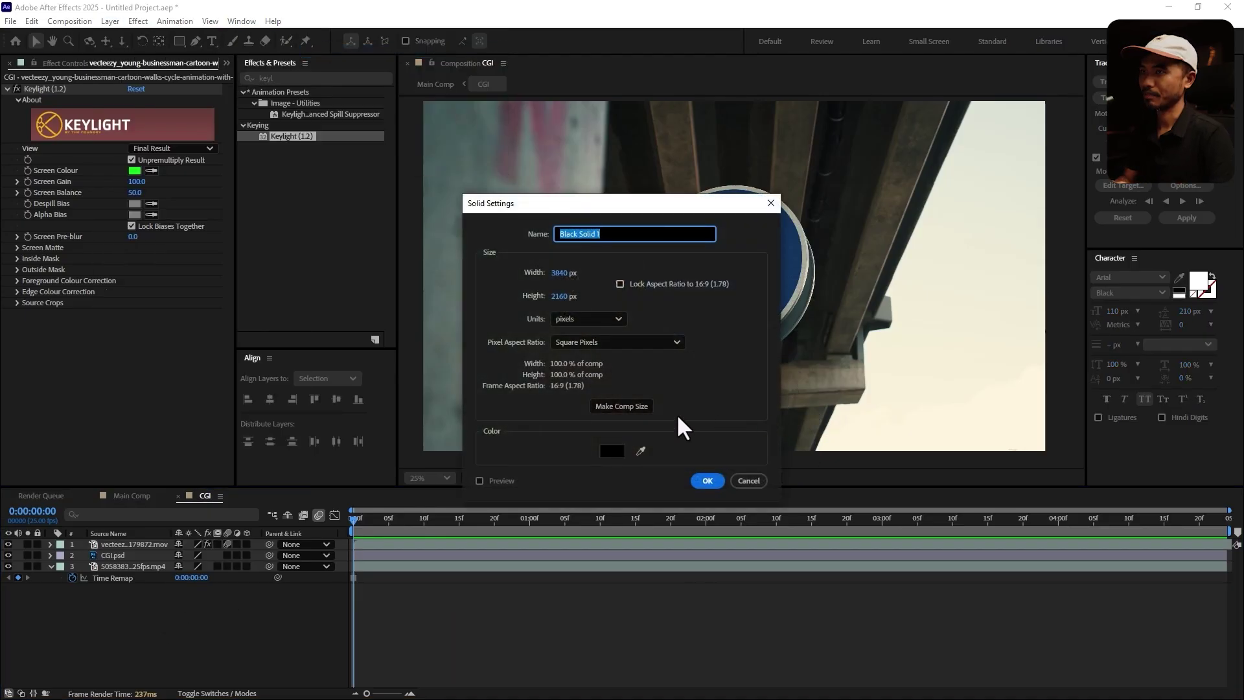
text(Mask)
key(Return)
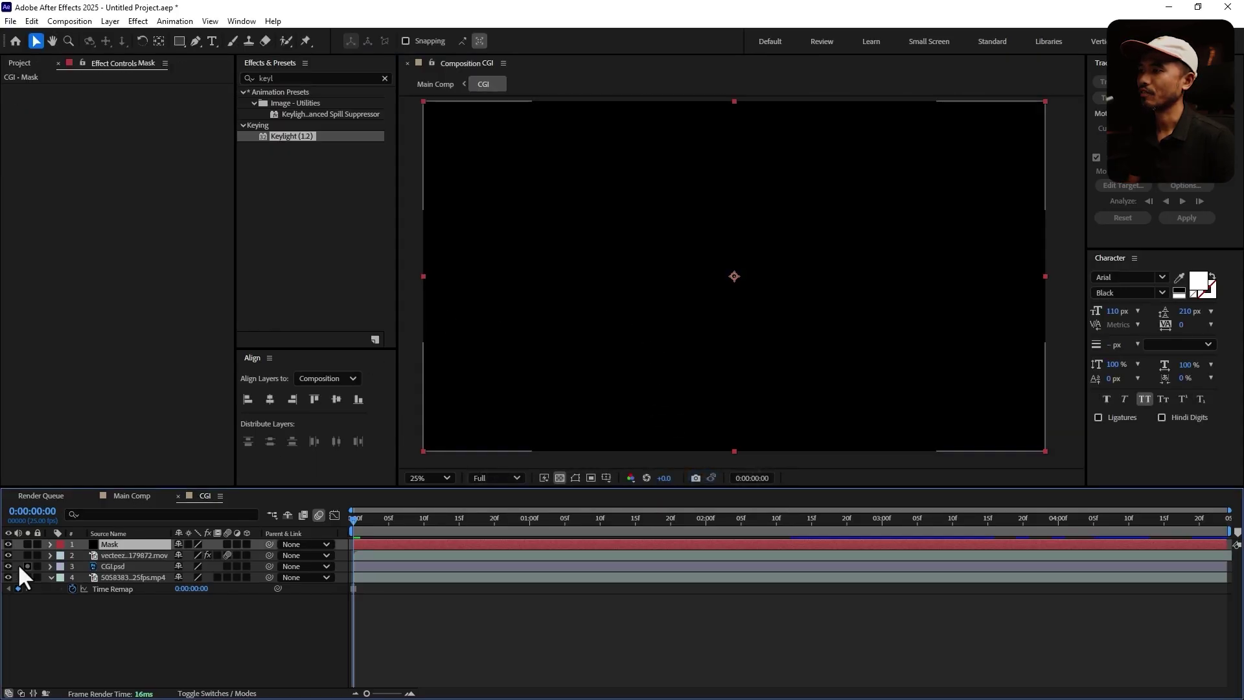
click(8, 543)
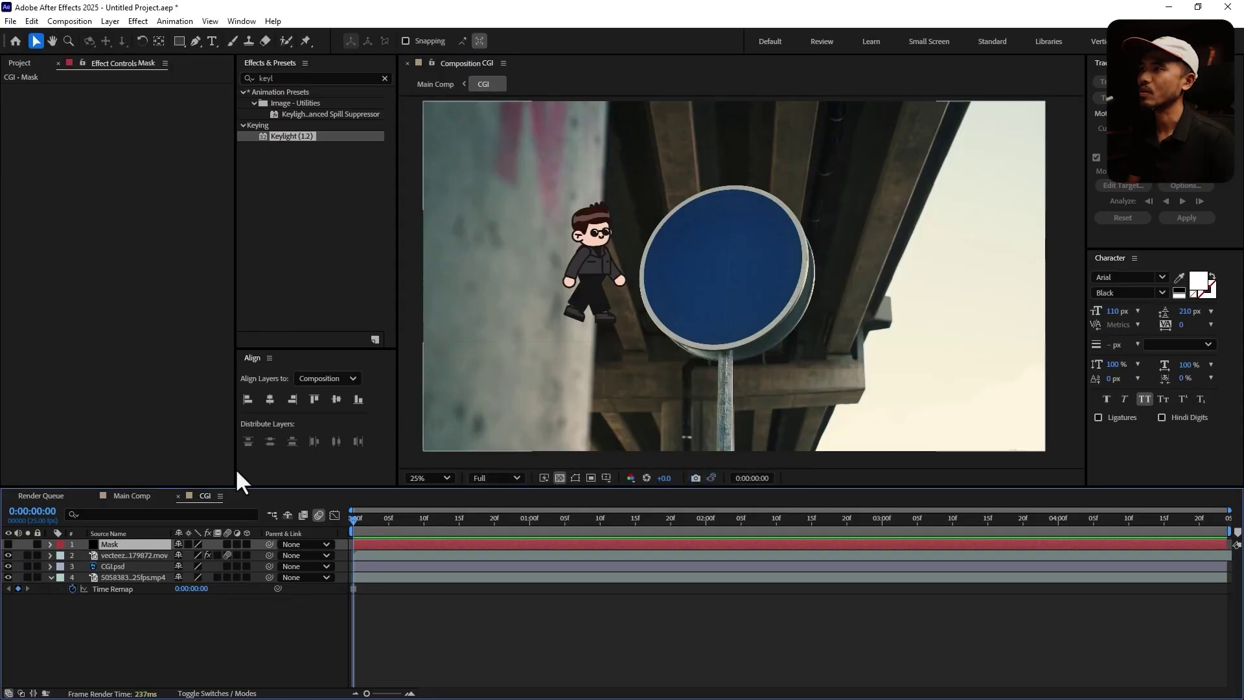
- Start a Pen mask on the Mask solid at the top of the sign's blue face and curve it along the upper-left inner rim
click(196, 40)
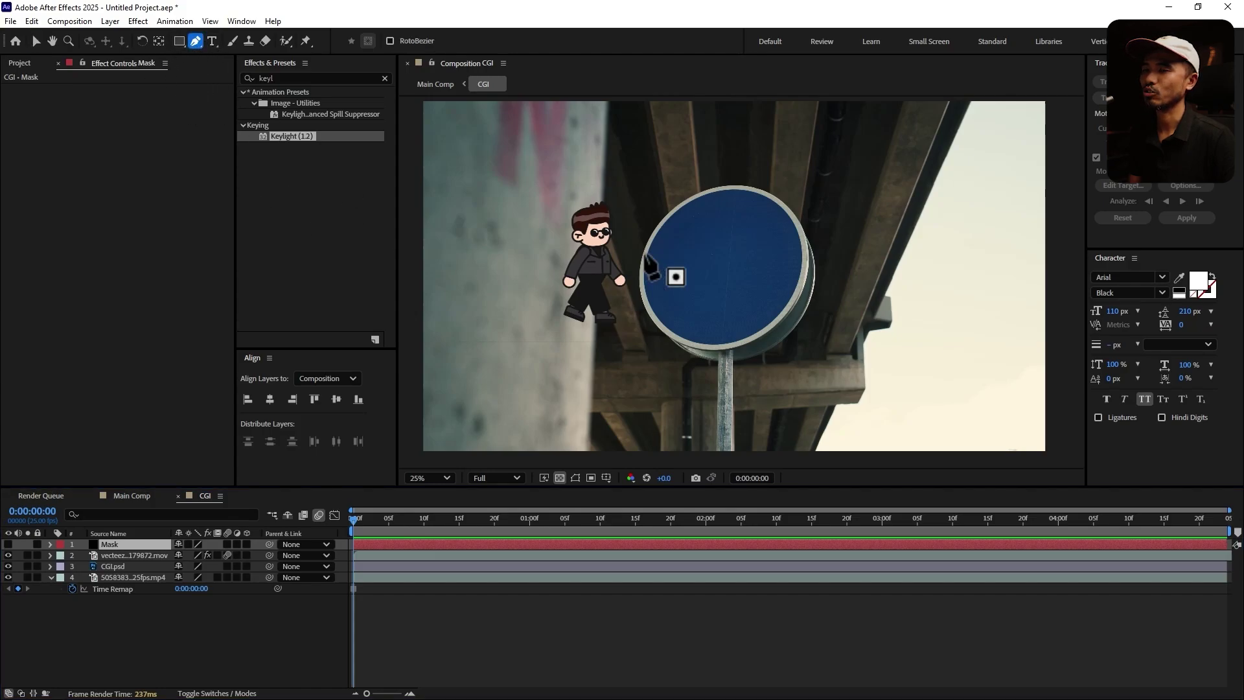
scroll(673, 285, up, 2)
drag(633, 154, 685, 259)
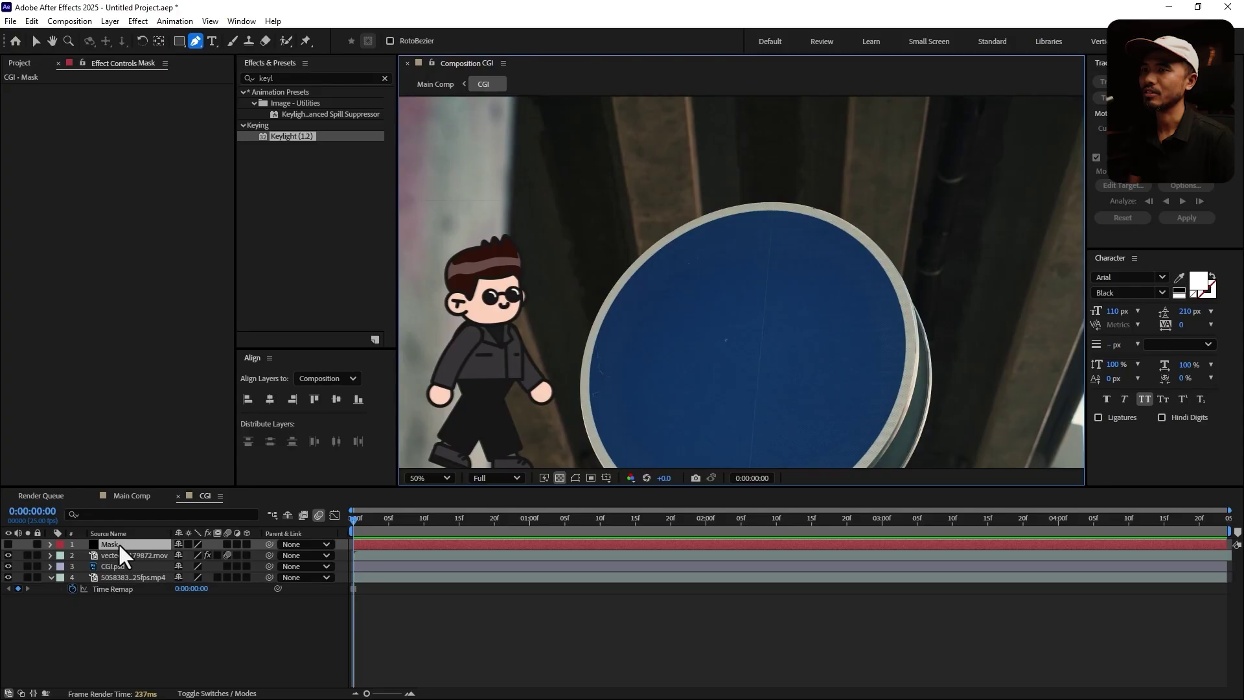
key(space)
drag(764, 342, 745, 318)
scroll(688, 322, up, 2)
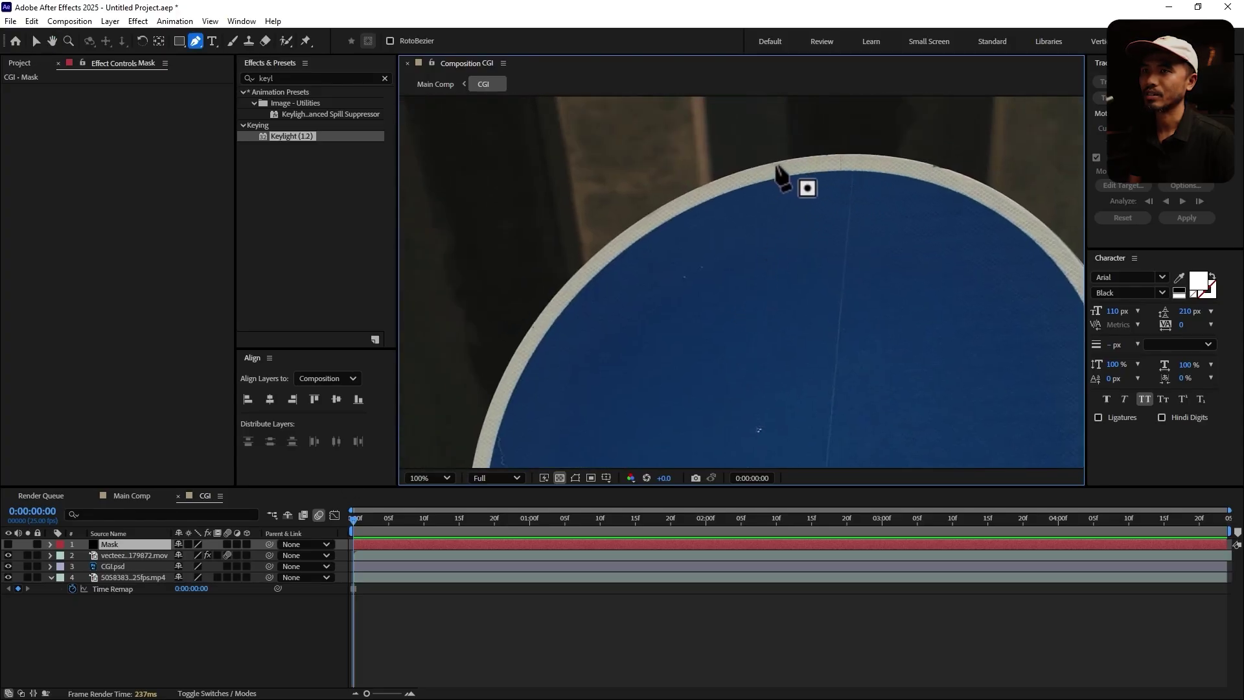
click(813, 171)
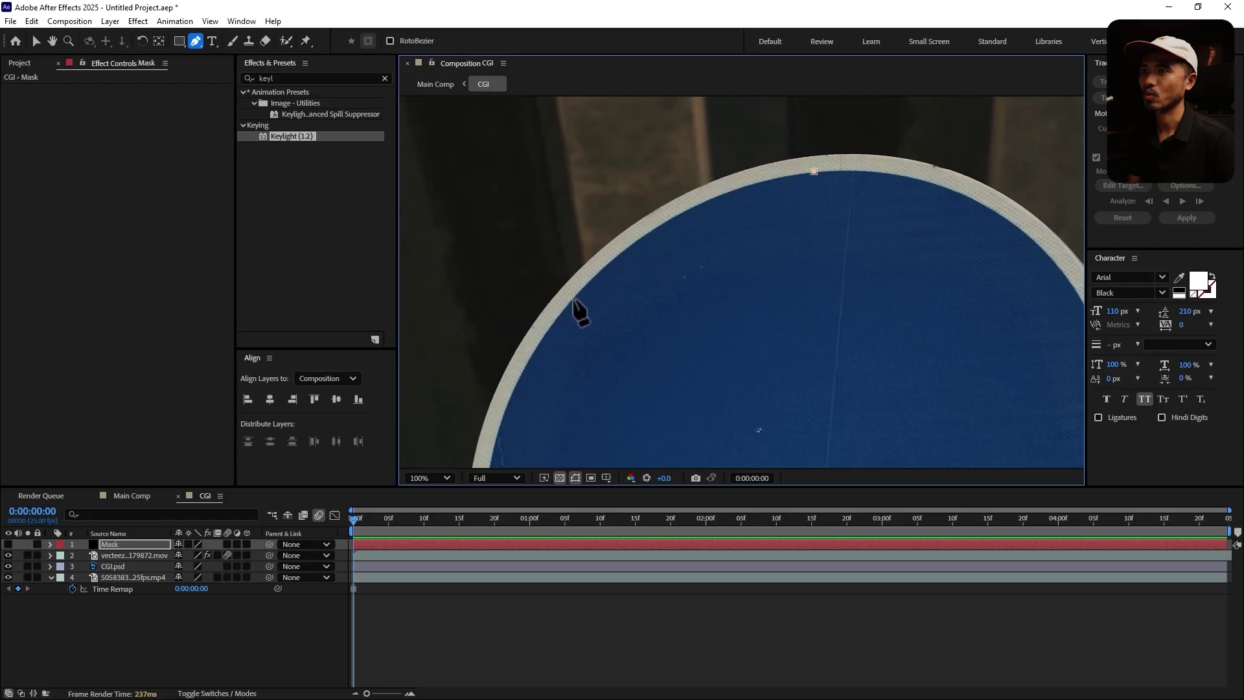
drag(573, 298, 471, 423)
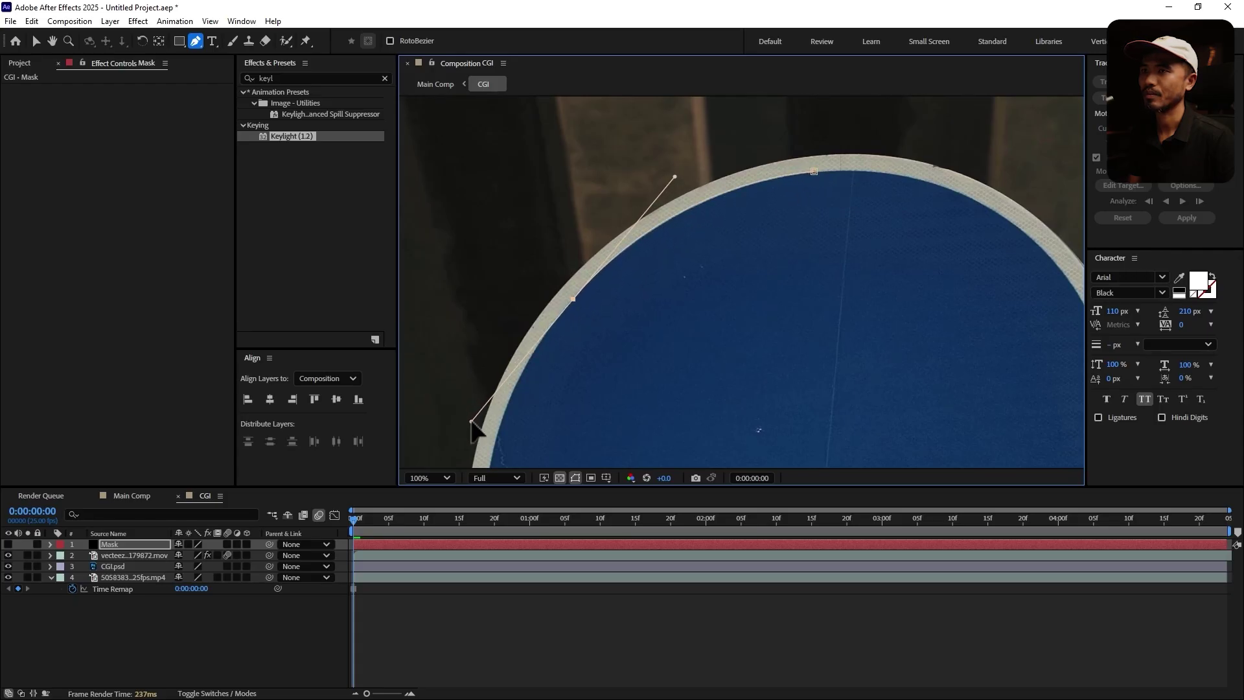
- Continue the mask path with curved points down the sign's left inner rim to the bottom of the blue face
drag(616, 411, 647, 162)
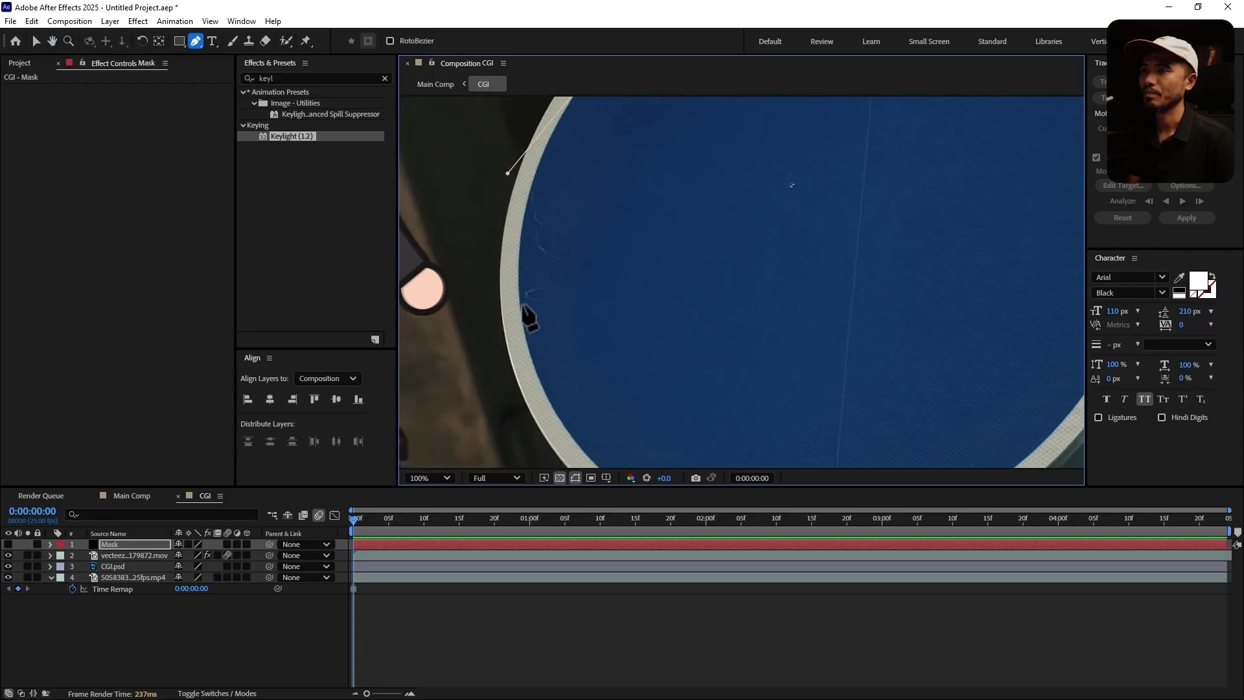
drag(521, 309, 527, 347)
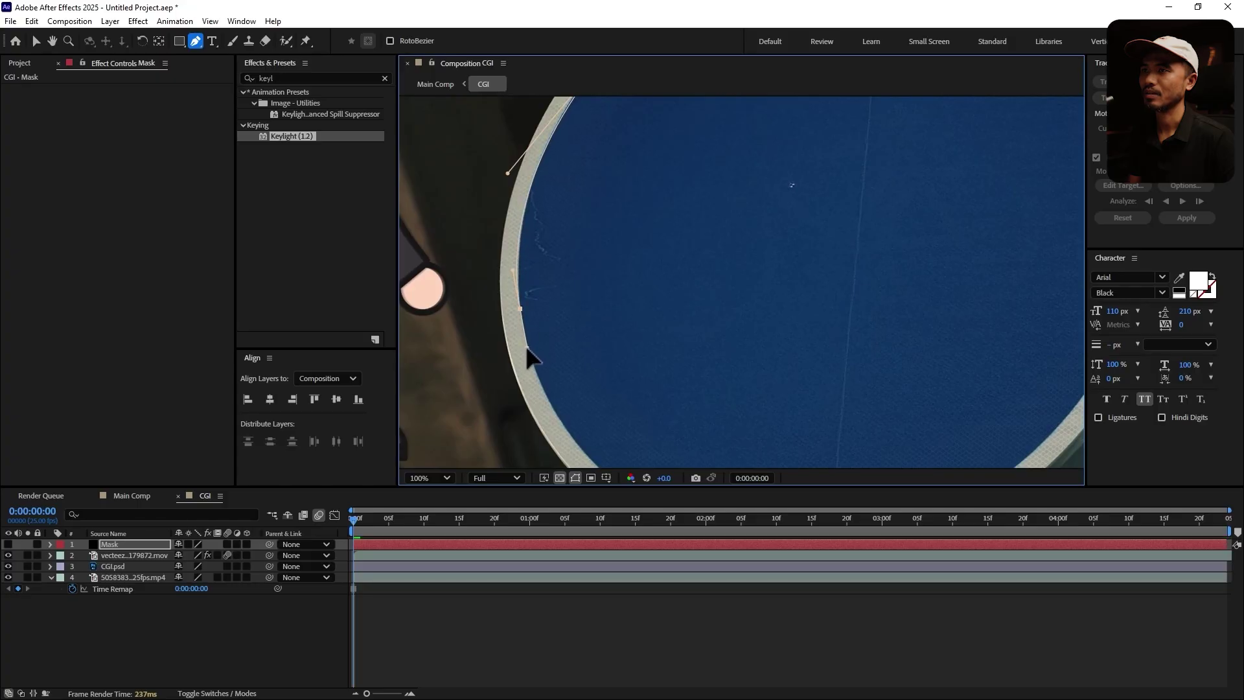
drag(608, 236, 605, 83)
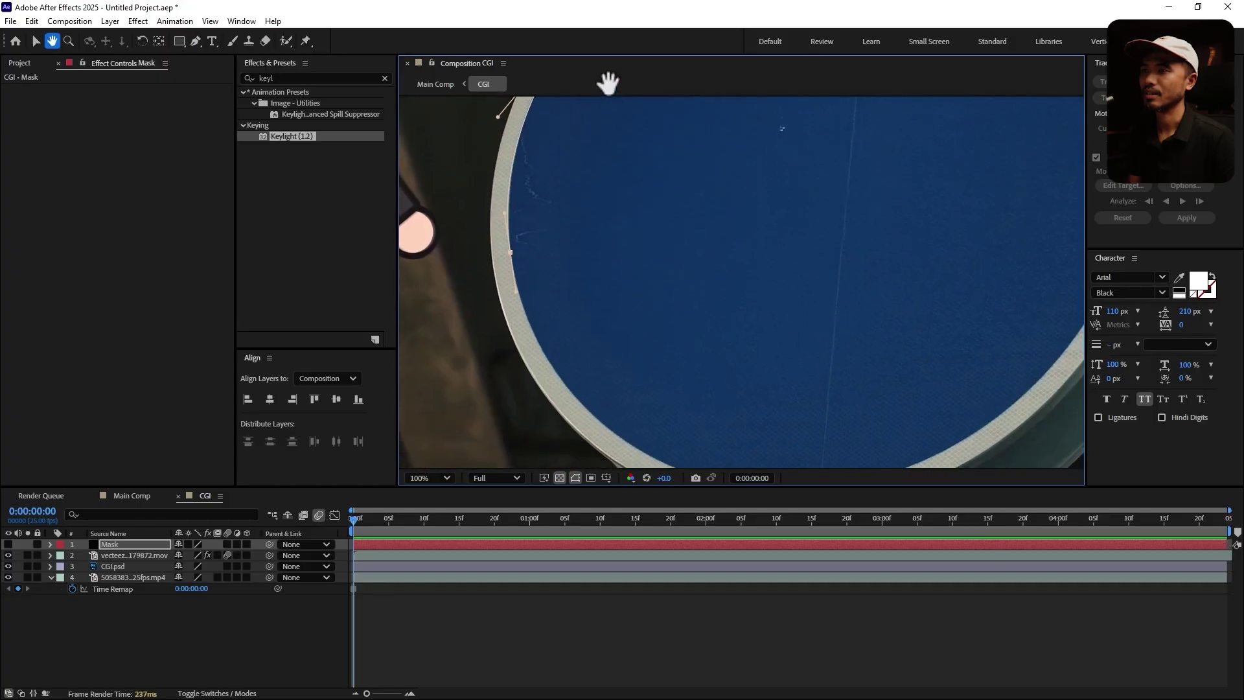
drag(600, 418, 652, 467)
scroll(656, 466, down, 1)
scroll(656, 463, down, 2)
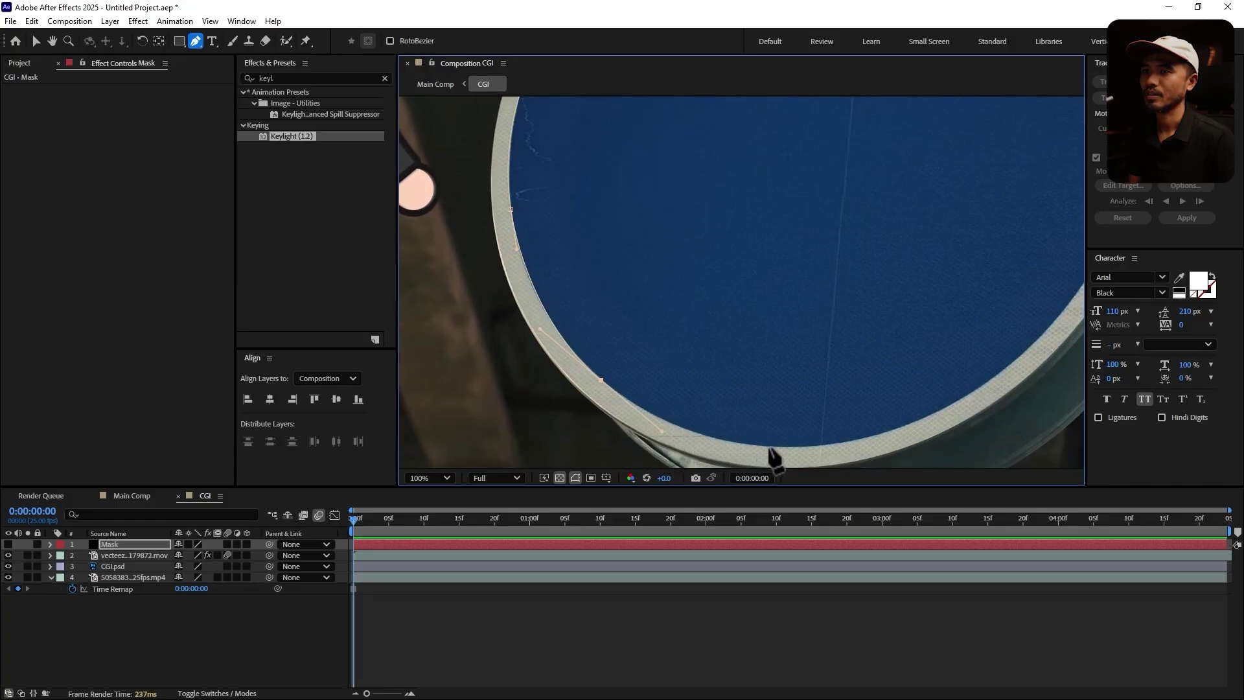
drag(769, 447, 787, 448)
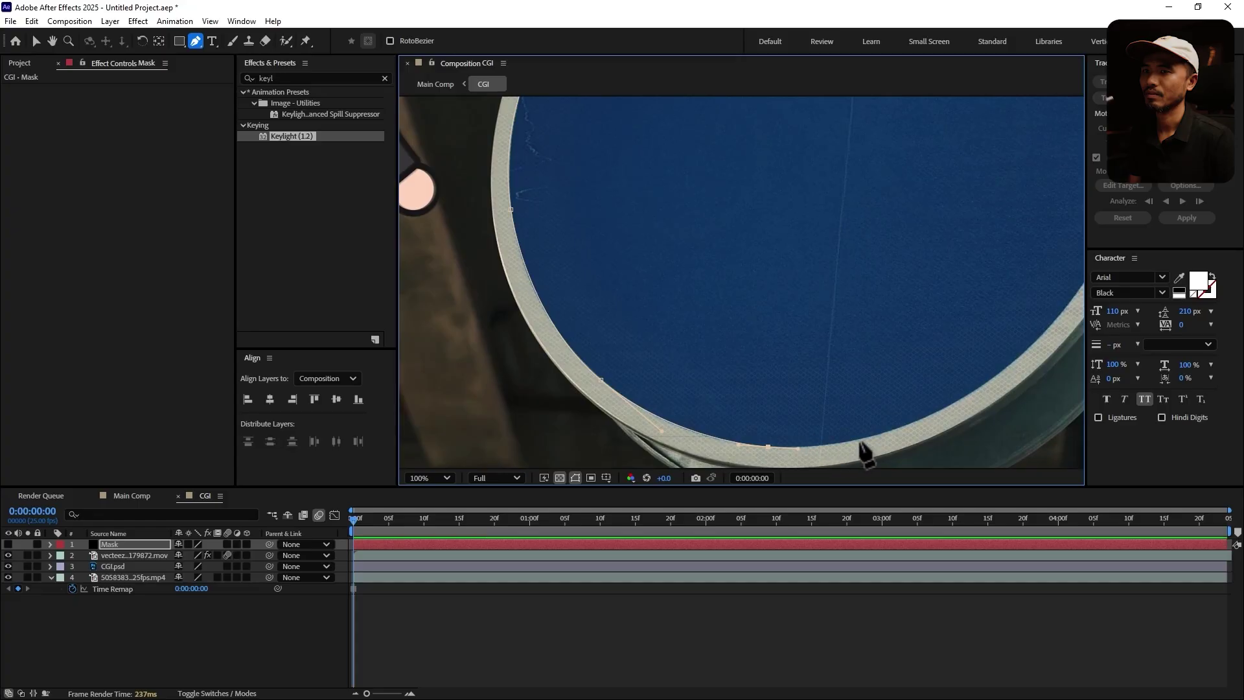
- Extend the mask path below the frame, around its left side and above it, closing it at the top of the sign's face
scroll(814, 381, down, 8)
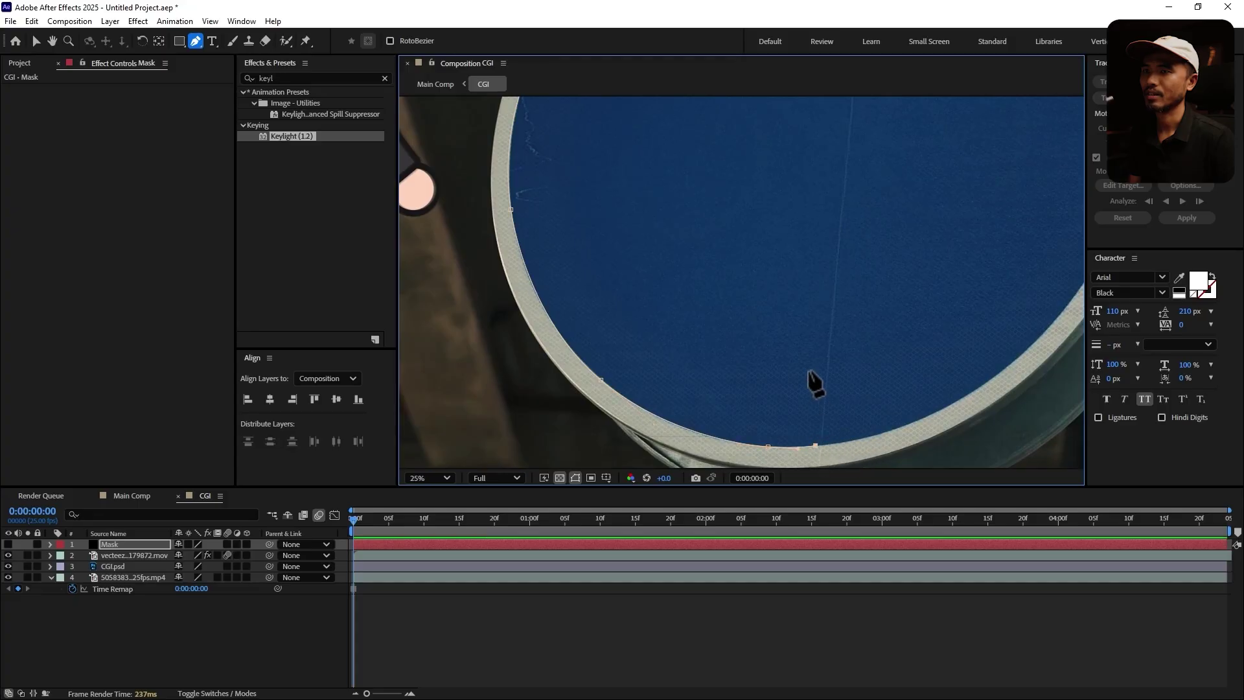
scroll(767, 337, up, 2)
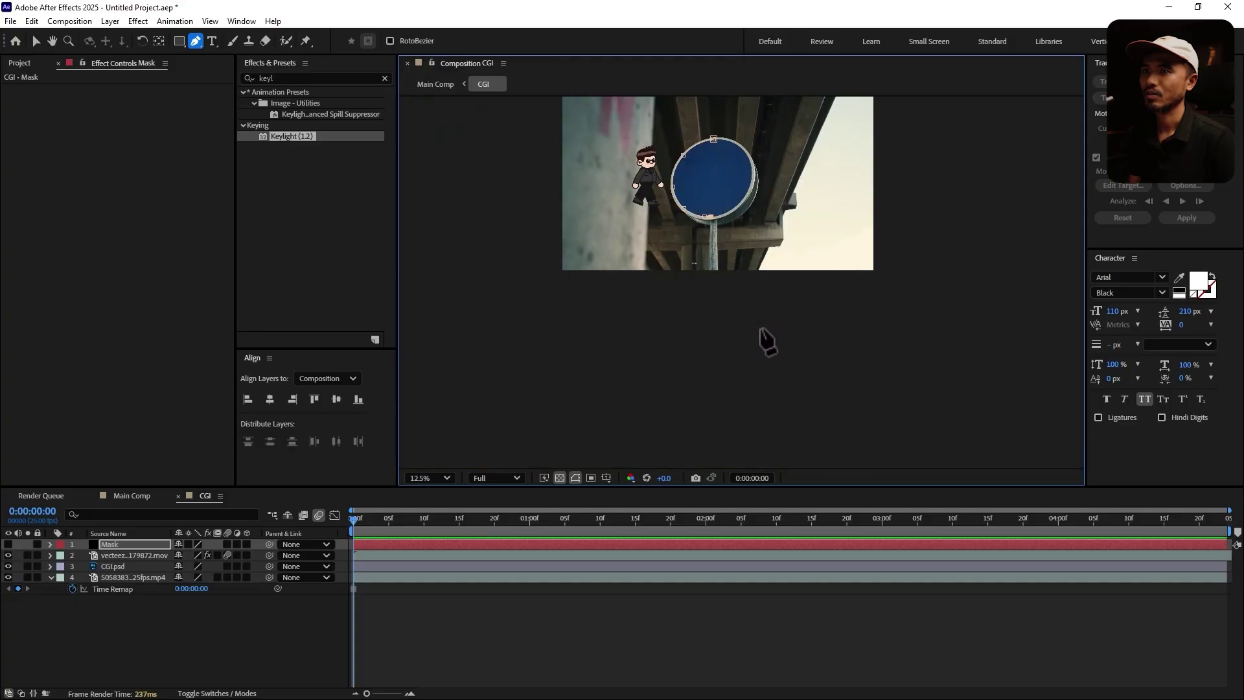
click(521, 285)
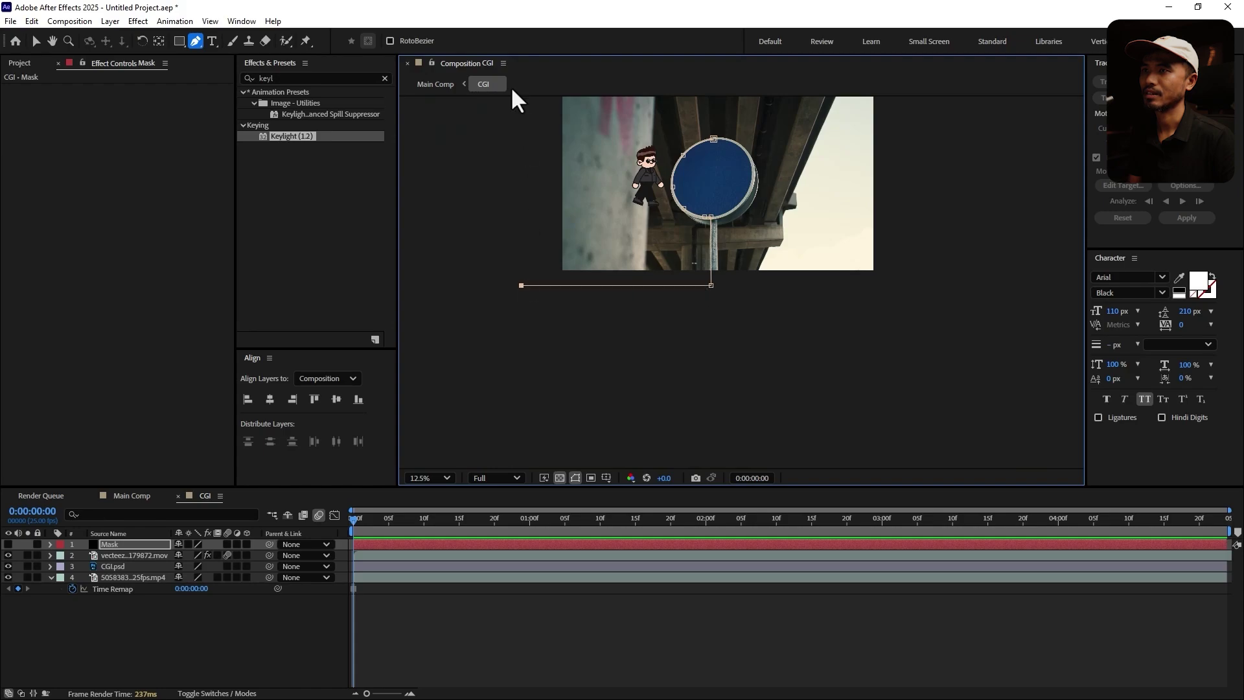
drag(599, 146, 591, 277)
click(514, 196)
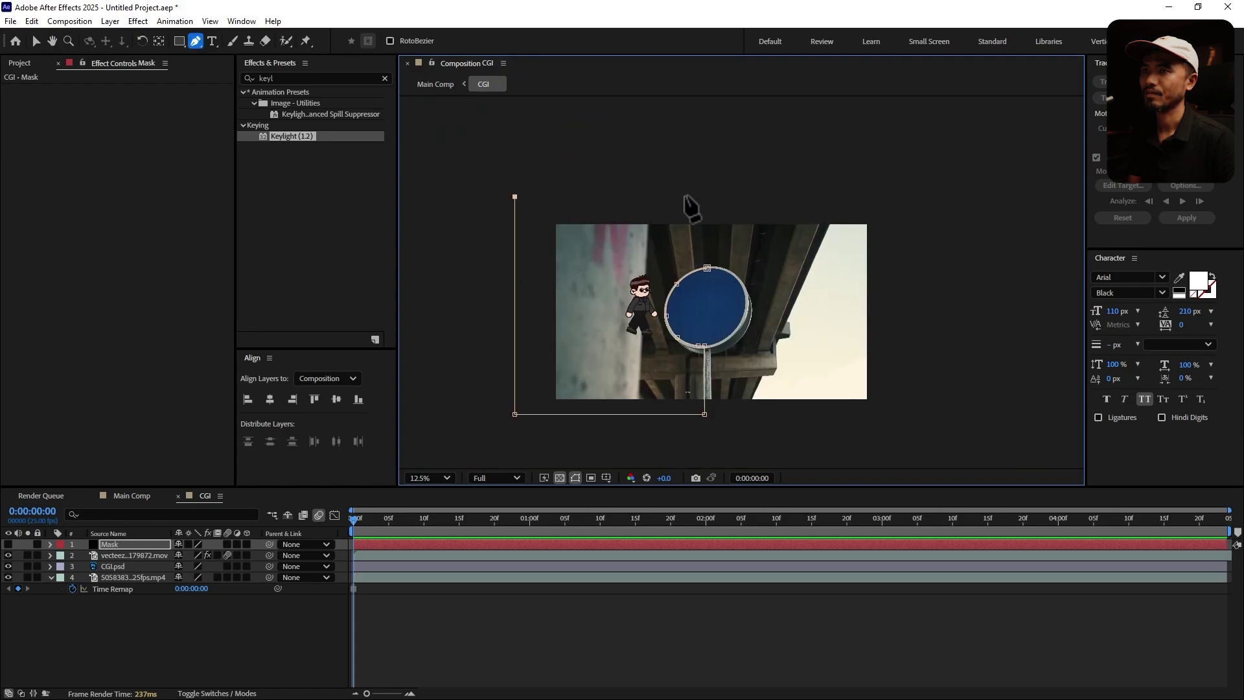
click(713, 196)
click(707, 268)
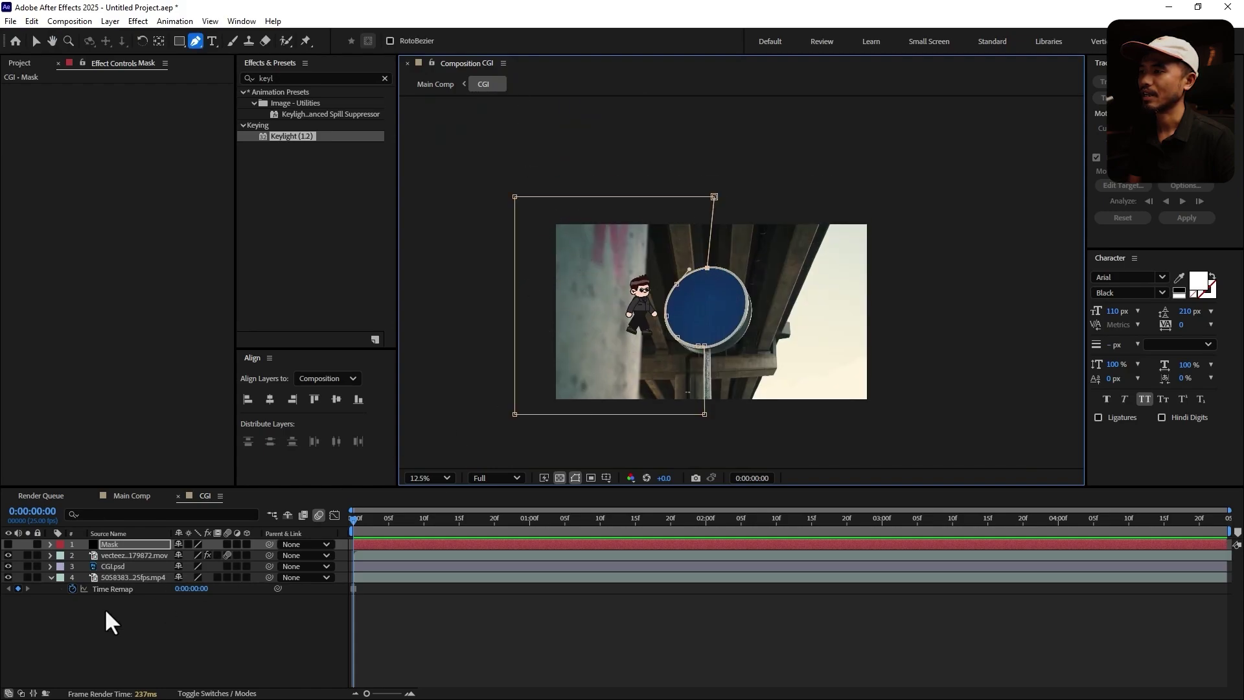
- Show the Mask solid and check its edge against the sign's inner rim up close with the Selection tool active
click(8, 545)
click(583, 653)
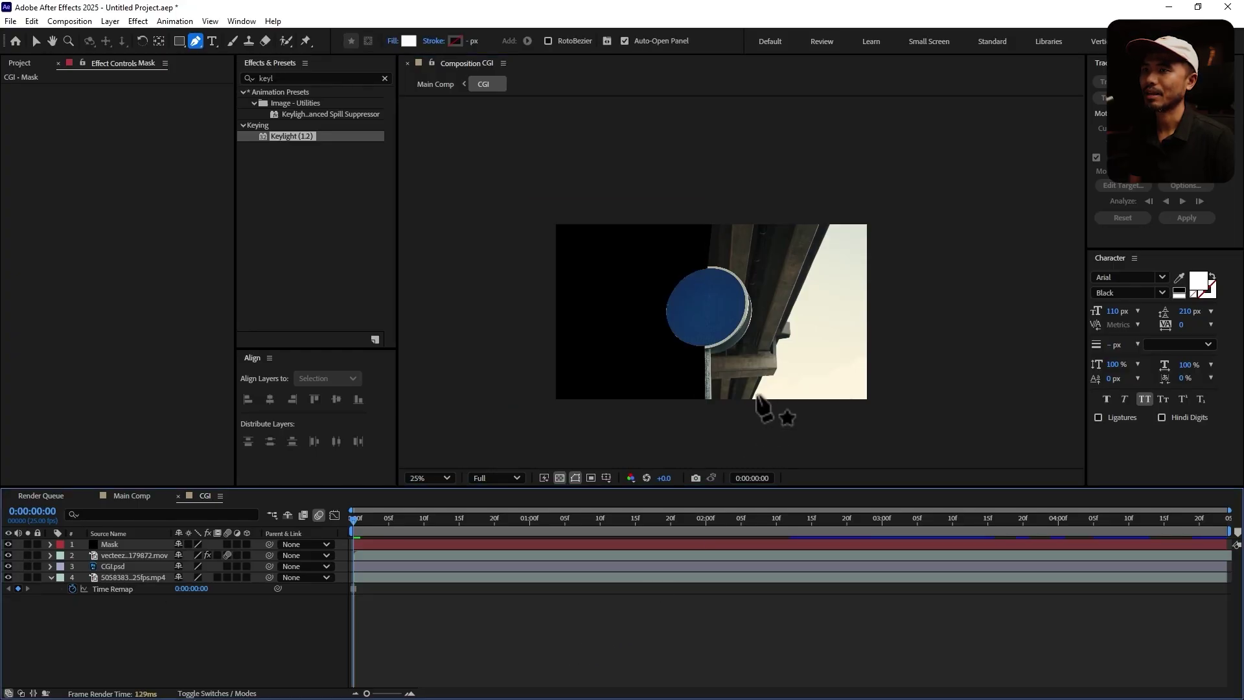
scroll(761, 408, up, 2)
click(36, 41)
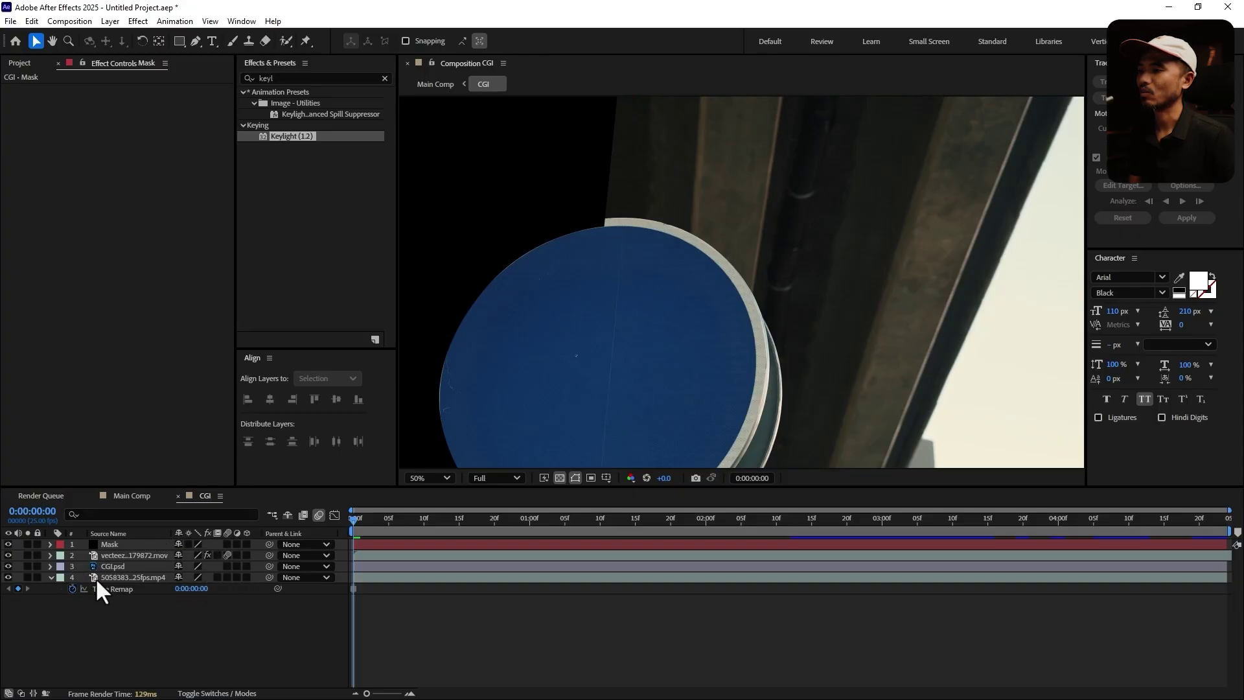
- Set the Mask layer as the character layer's inverted track matte and check the character crossing the sign
click(209, 693)
click(124, 553)
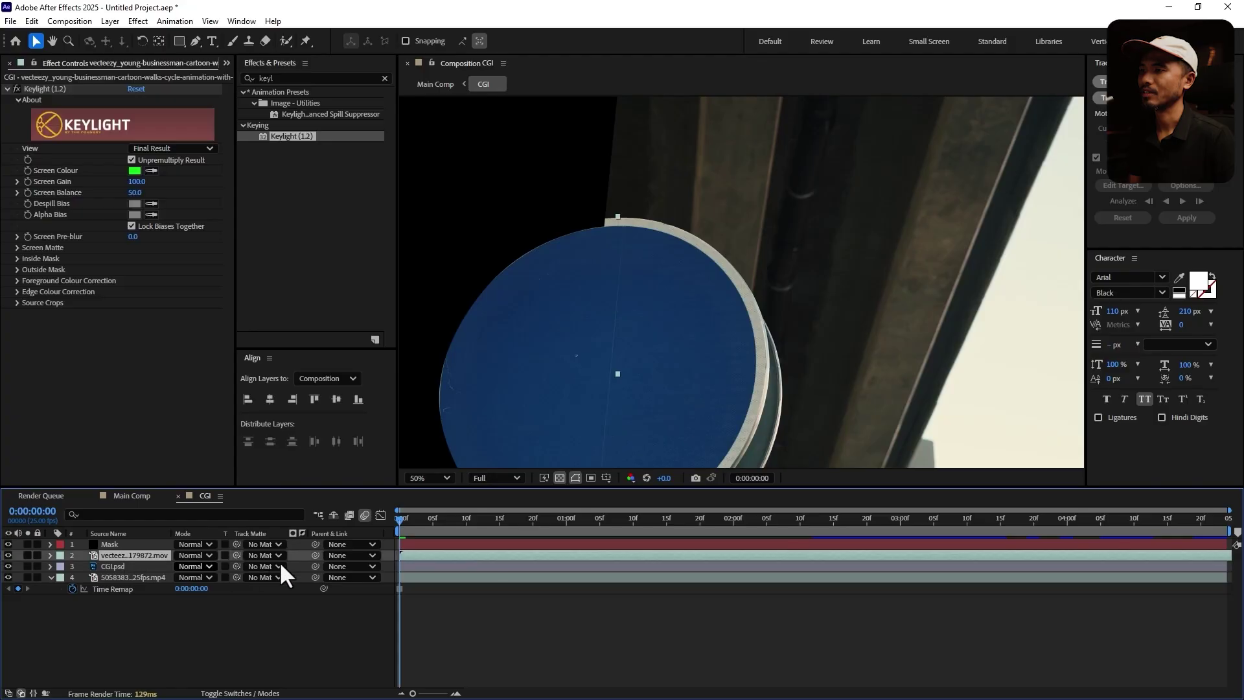
drag(236, 555, 127, 543)
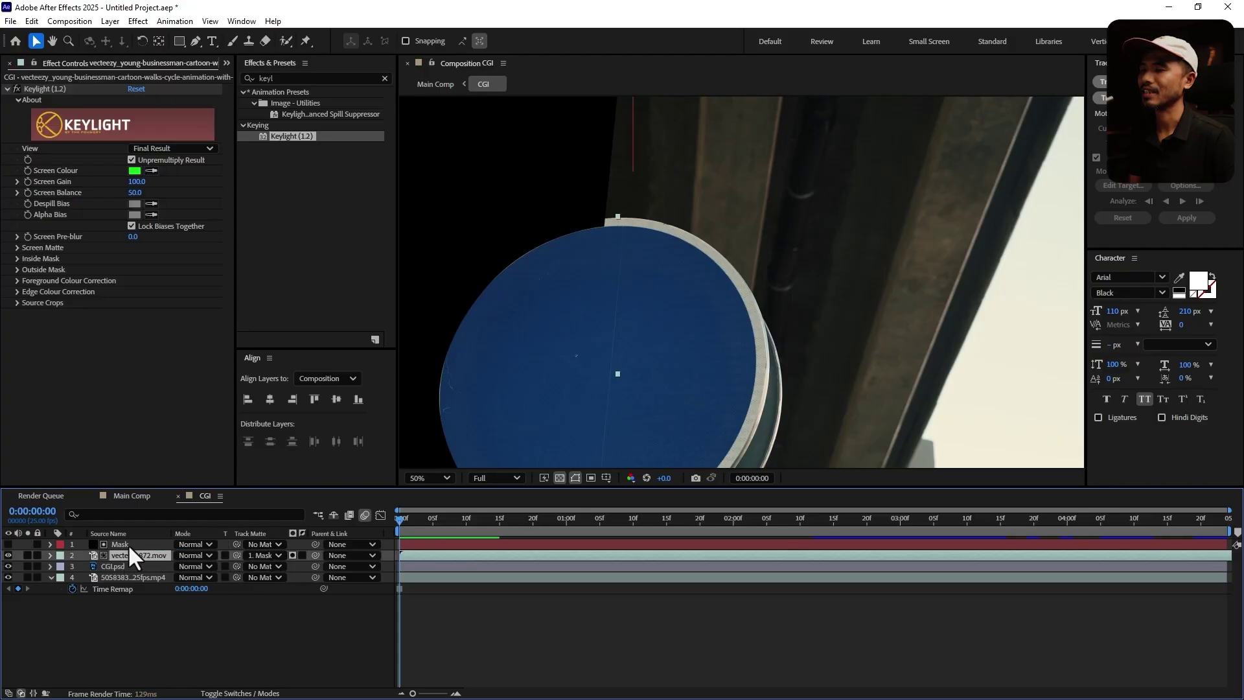
drag(403, 521, 480, 542)
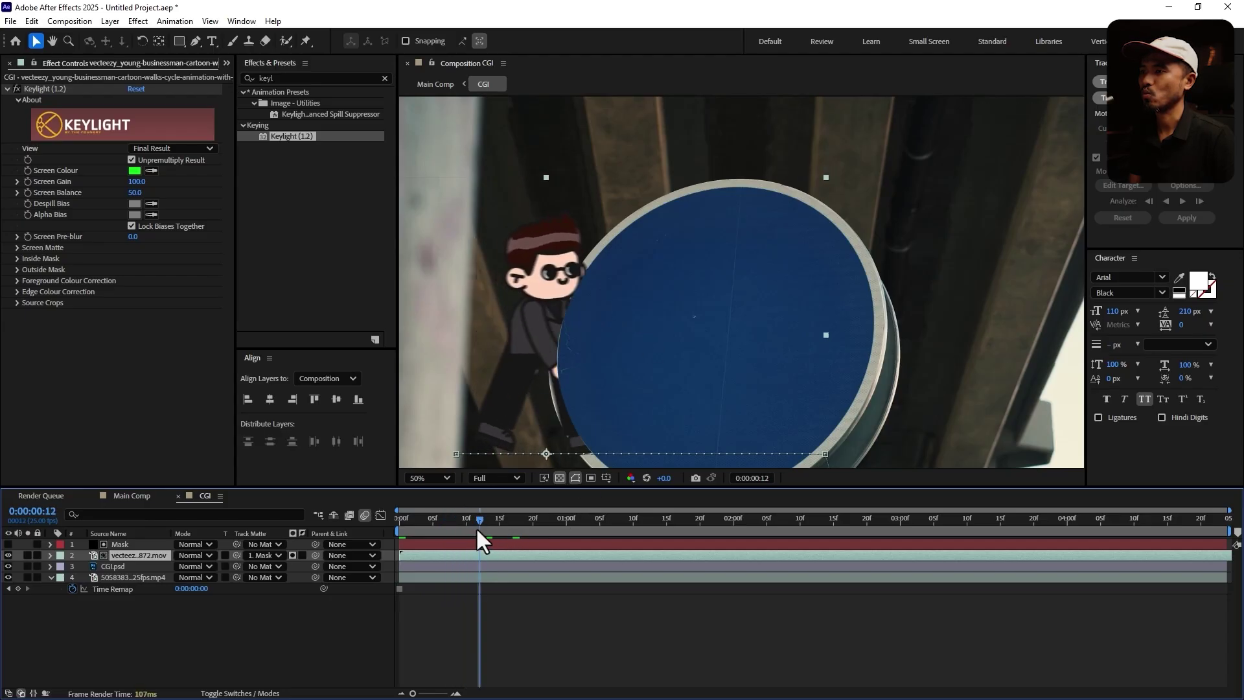
click(301, 554)
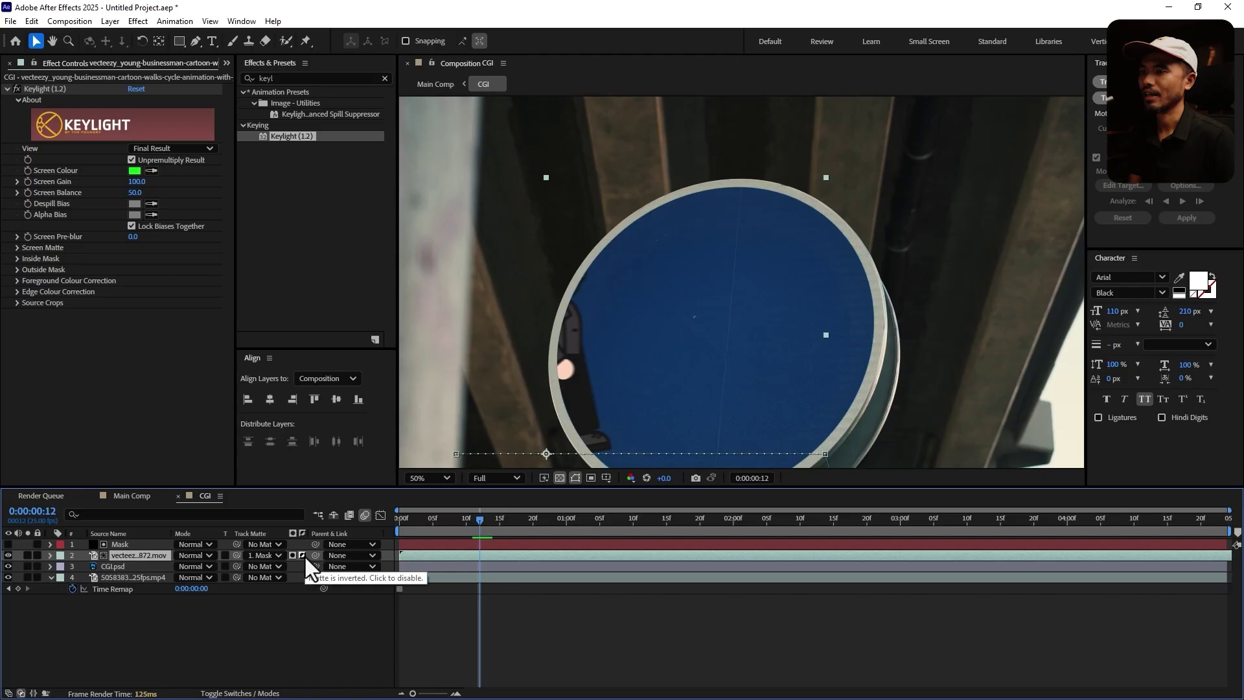
drag(478, 517, 639, 521)
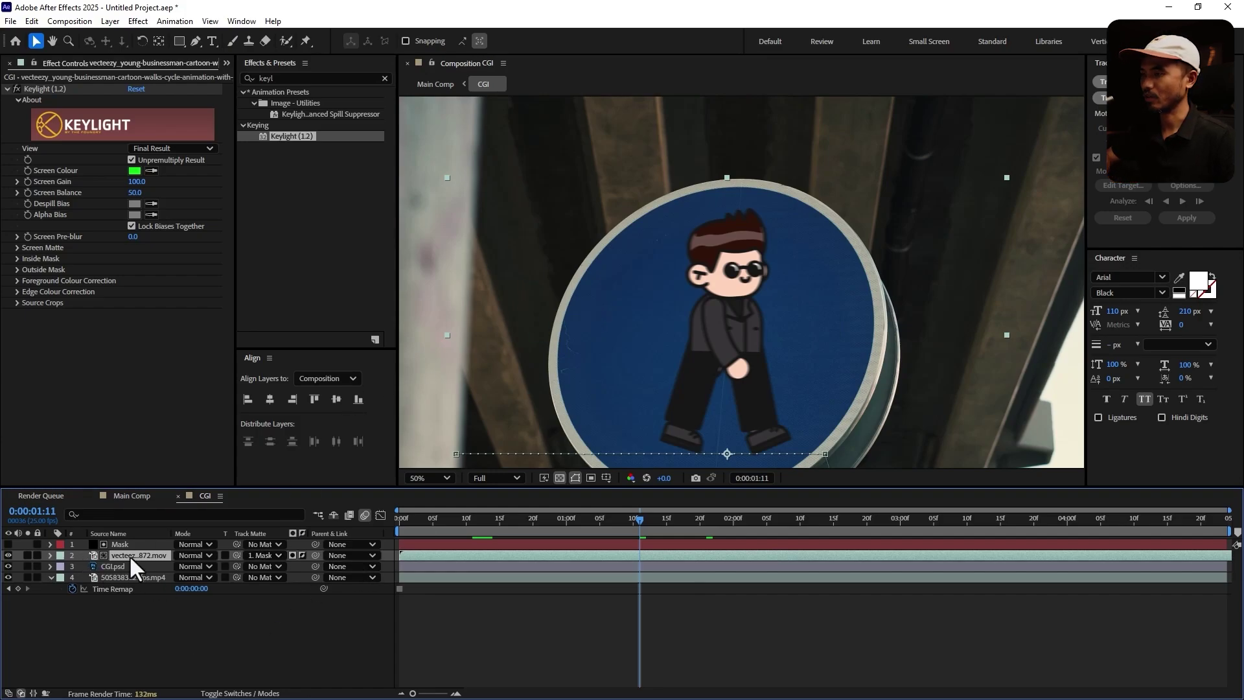
- Duplicate the character layer, trim the upper copy to start at 0:00:00:20 and check the walk around that frame
key(ctrl+d)
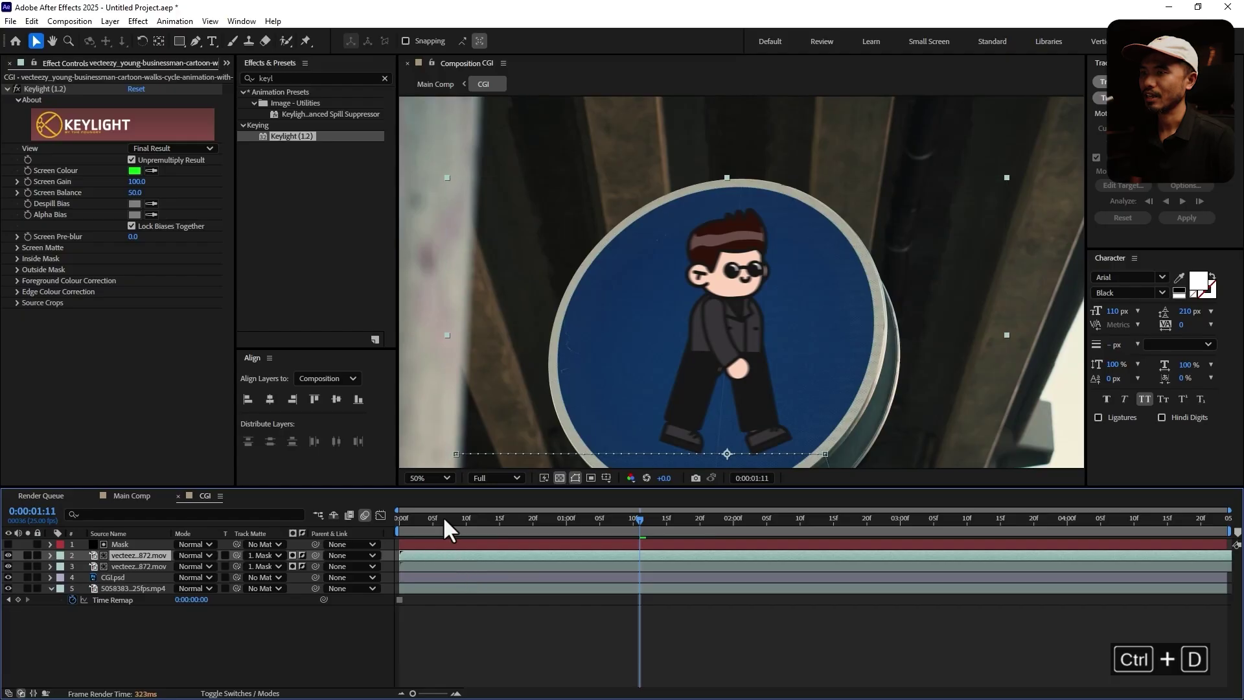
key(space)
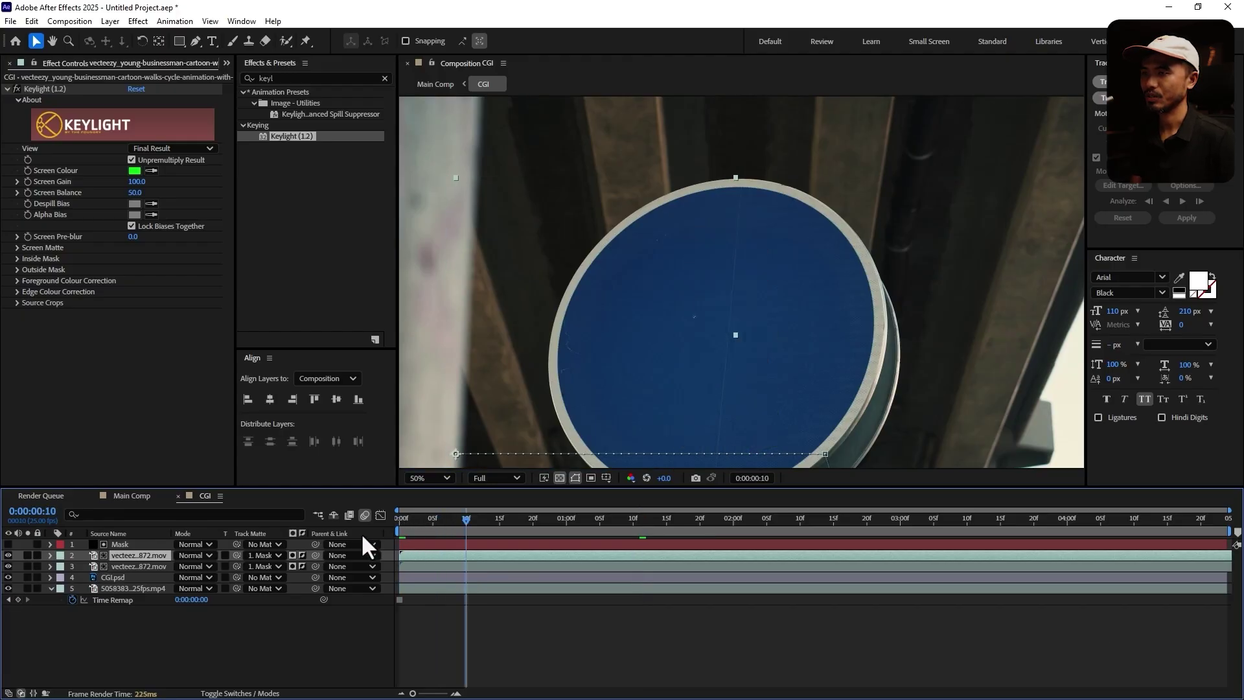
key(alt+bracketleft)
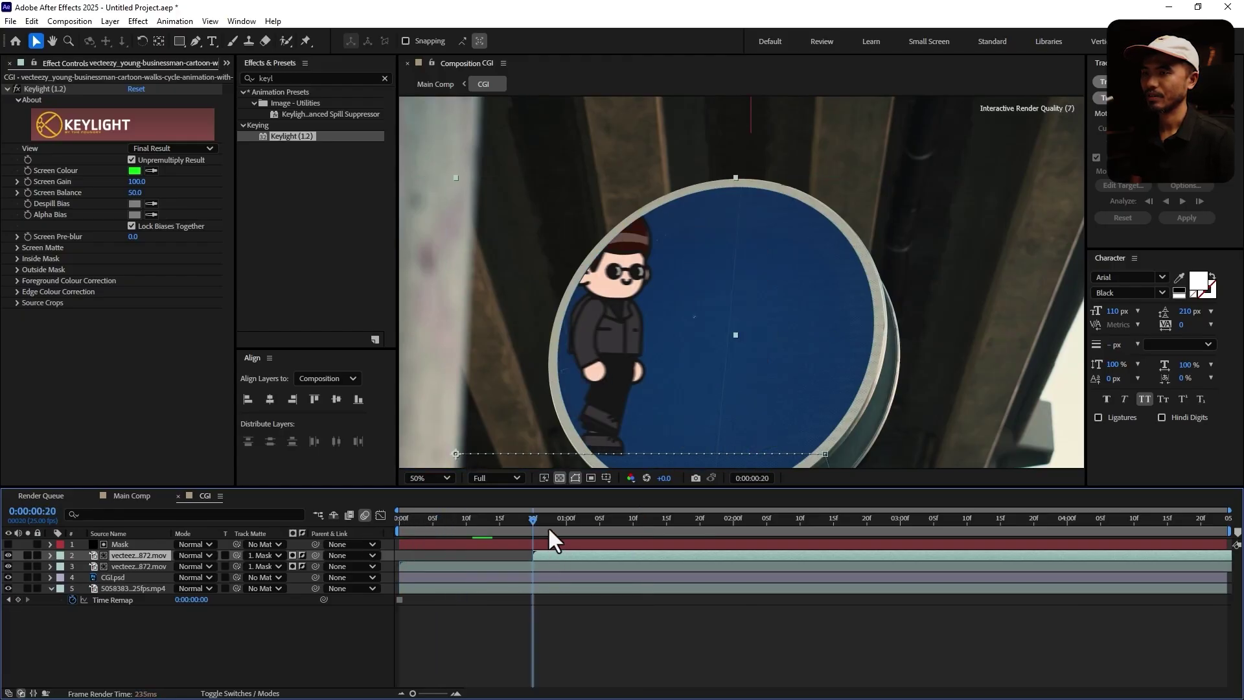
key(Page_Up)
drag(465, 538, 666, 566)
click(531, 521)
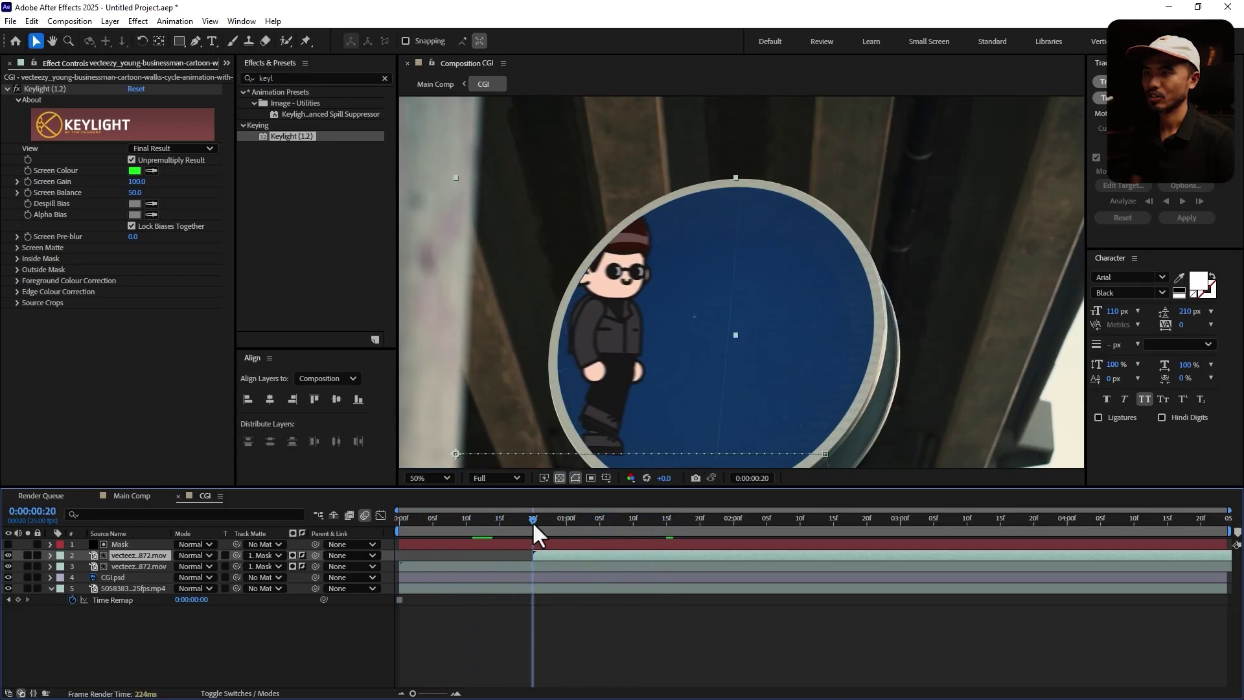
- Move the upper character copy to start at 0:00:01:05, and duplicate it with the new copy starting at 0:00:02:10
key(shift+Page_Down)
key(alt+bracketleft)
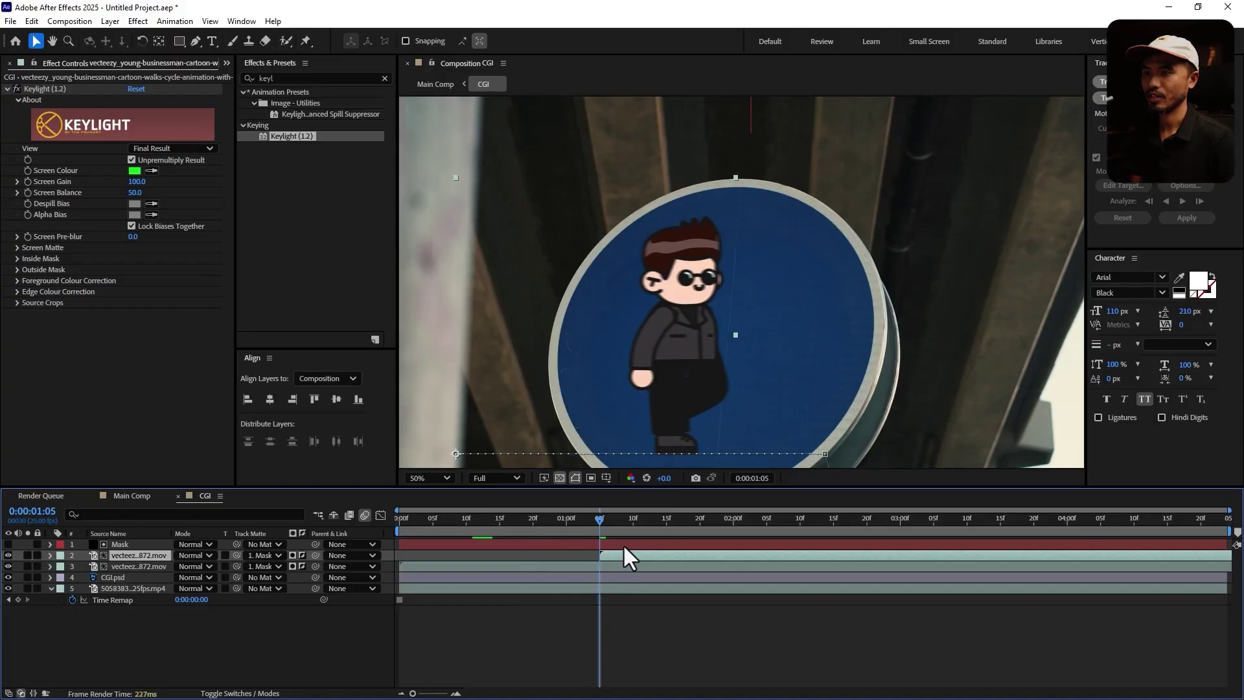
key(shift+Page_Down)
key(shift+Page_Down)
key(shift+Page_Down)
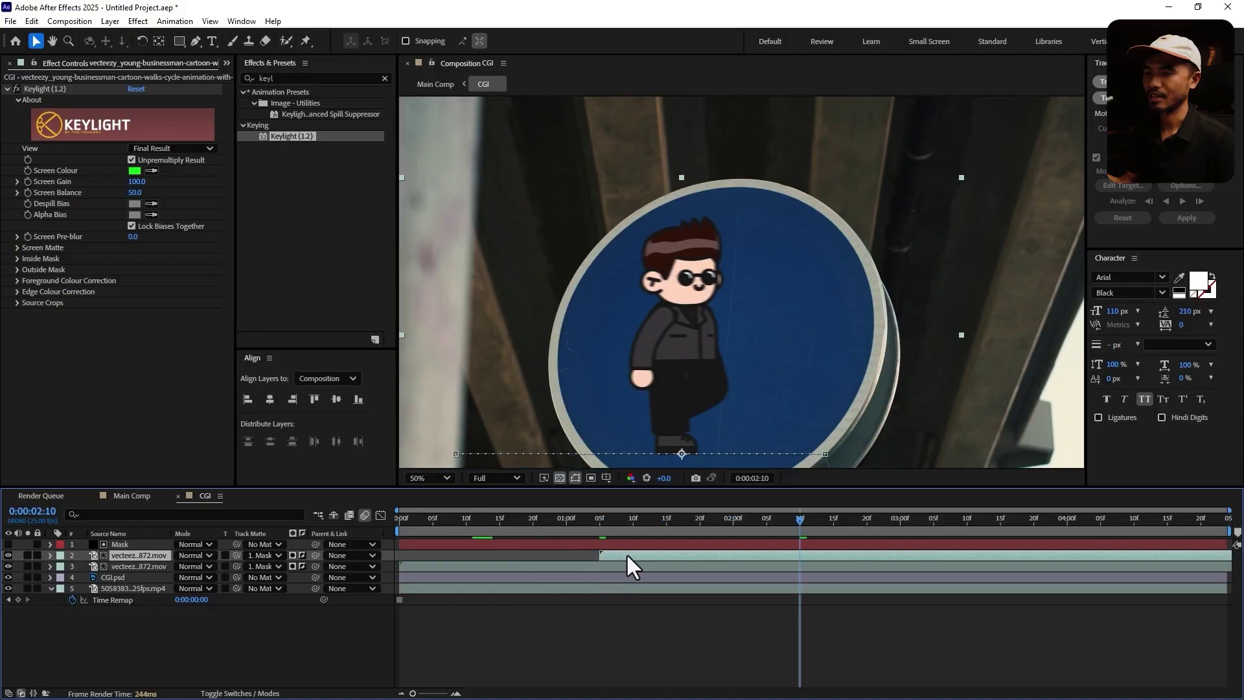
key(ctrl+d)
key(alt+bracketleft)
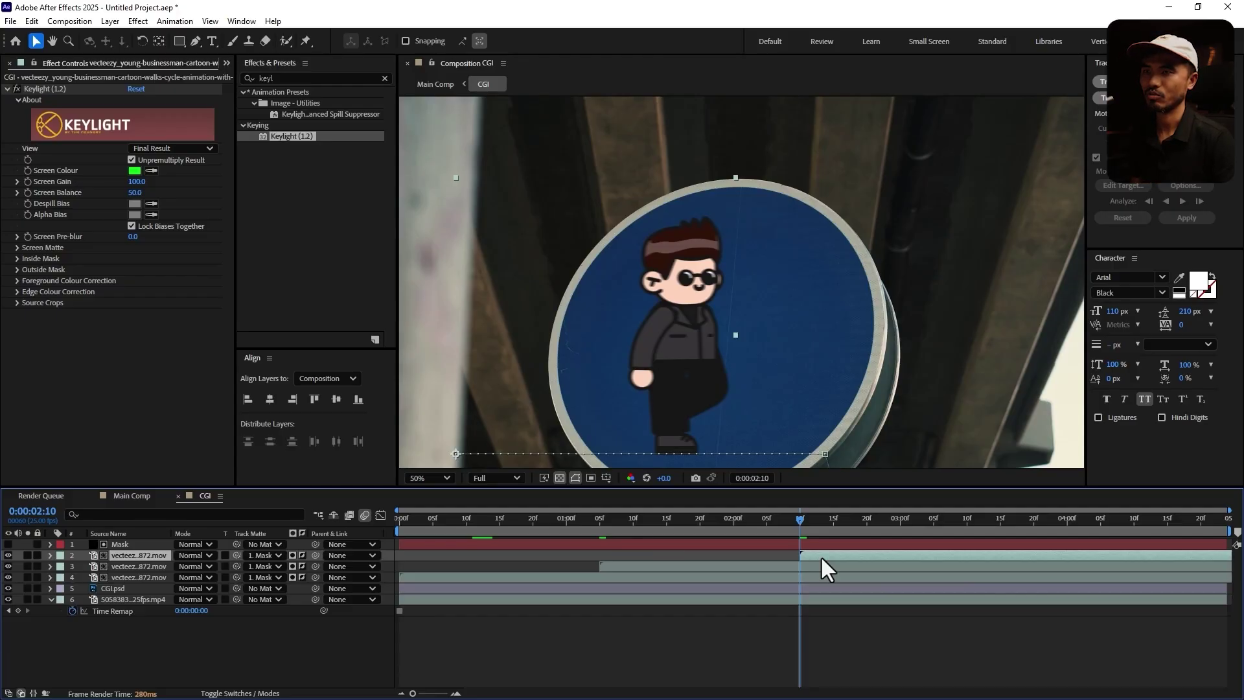
- Duplicate the topmost character layer and move the new copy to start at 0:00:03:15
key(shift+Page_Down)
key(shift+Page_Down)
key(shift+Page_Down)
key(ctrl+d)
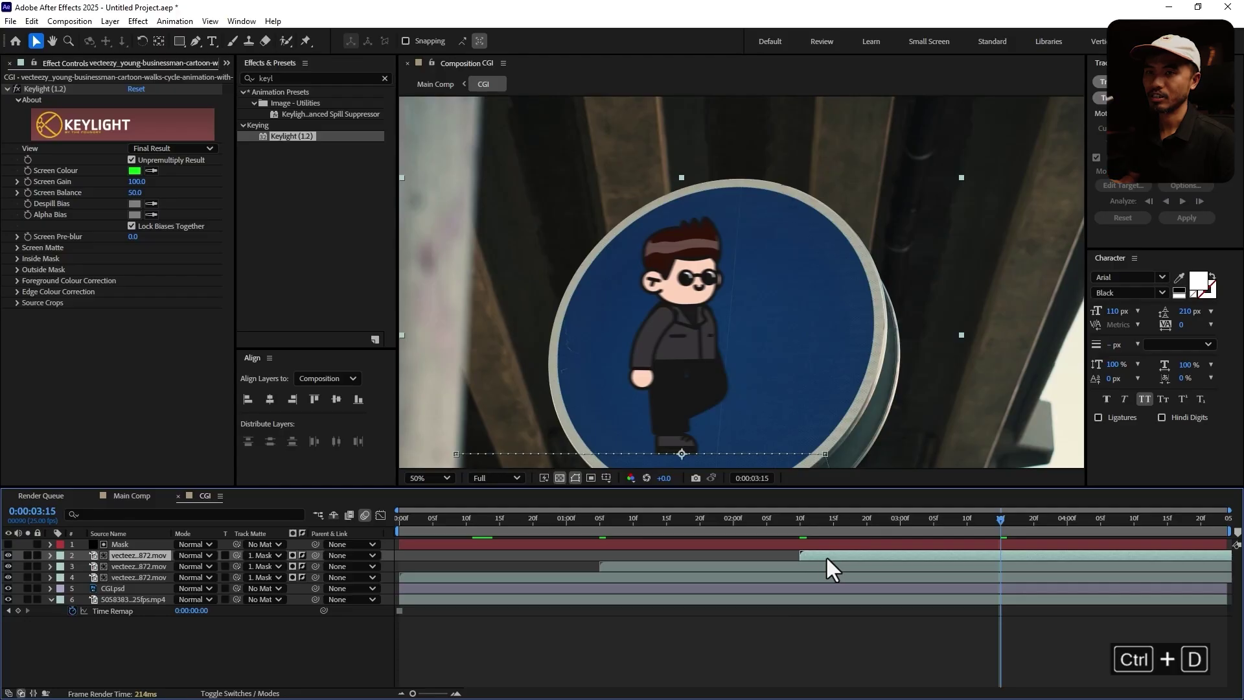
key(alt+bracketleft)
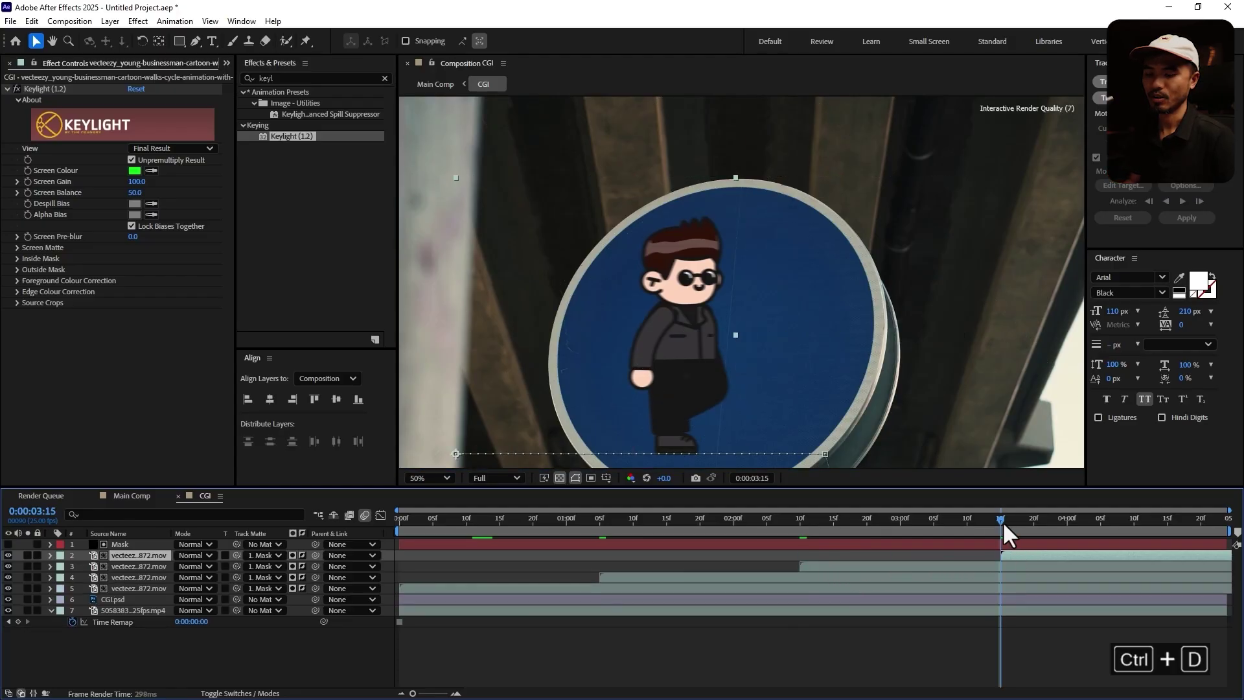
- Play the CGI composition from the first frame to check the staggered characters crossing and falling off the sign
key(shift+Page_Down)
key(shift+Page_Down)
key(shift+Page_Down)
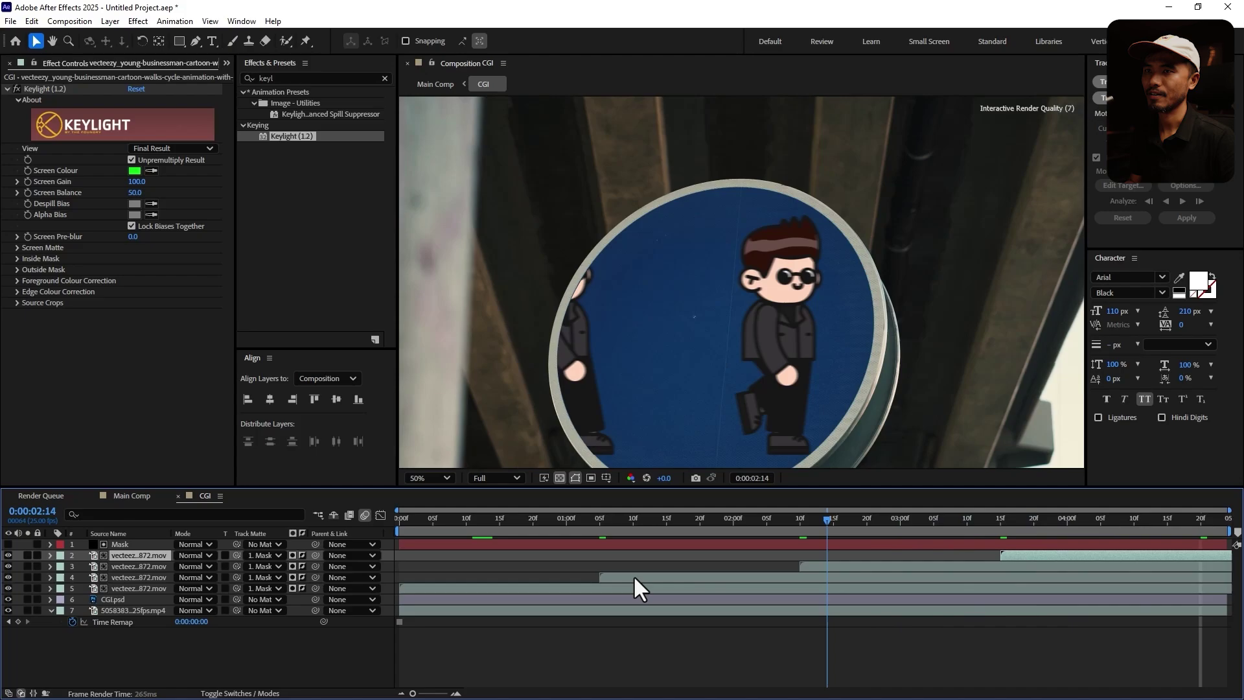
key(comma)
key(comma)
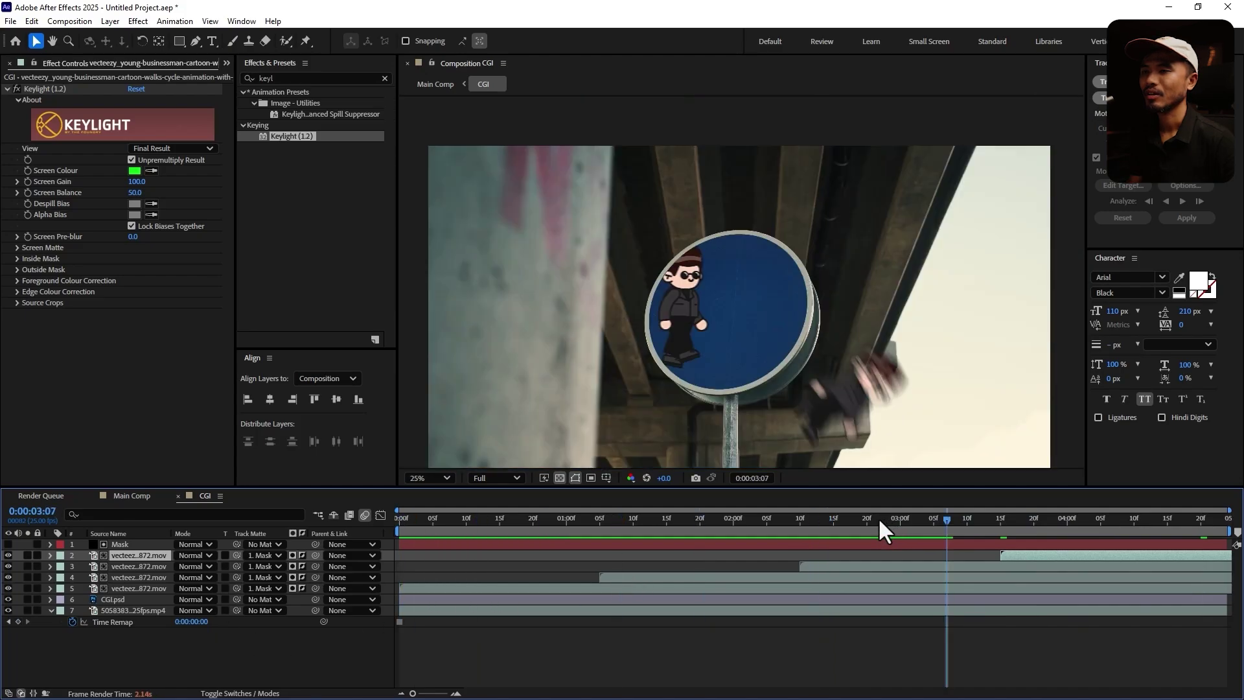
key(Home)
key(space)
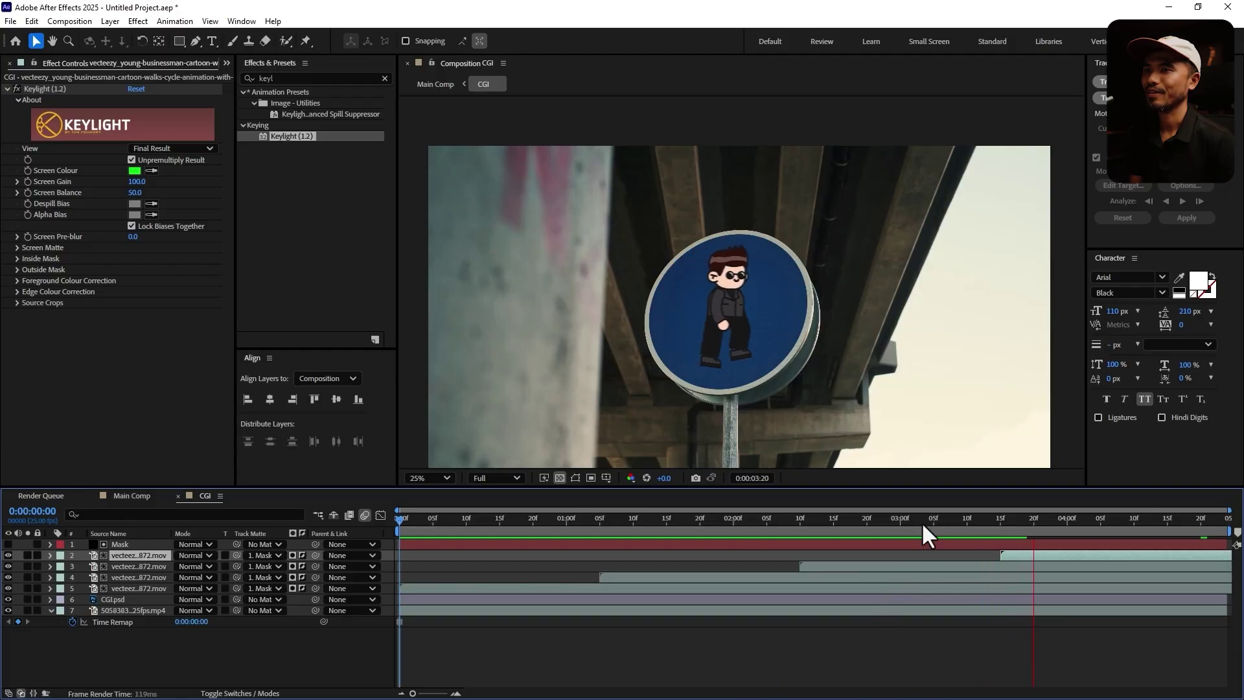
- Step backwards frame by frame to 0:00:01:08 to examine the spacing between the walking characters
click(761, 519)
key(Page_Up)
key(Page_Up)
key(Page_Up)
key(Page_Up)
key(Page_Up)
key(Page_Up)
key(Page_Up)
key(Page_Up)
key(Page_Up)
key(Page_Up)
key(Page_Up)
key(Page_Up)
key(Page_Up)
key(Page_Up)
key(Page_Up)
key(Page_Up)
key(Page_Up)
key(Page_Up)
key(Page_Up)
key(Page_Up)
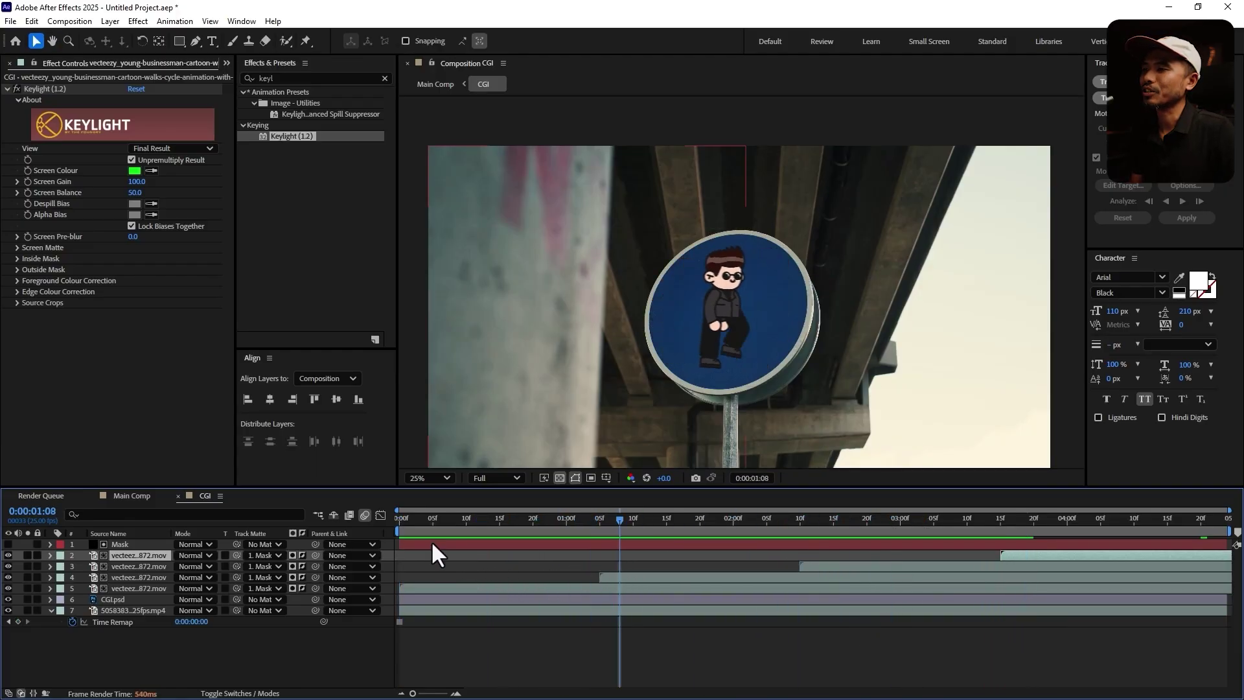
- Compare the start of Main Comp with the CGI composition and hide the 5058383 footage layer inside CGI
click(130, 496)
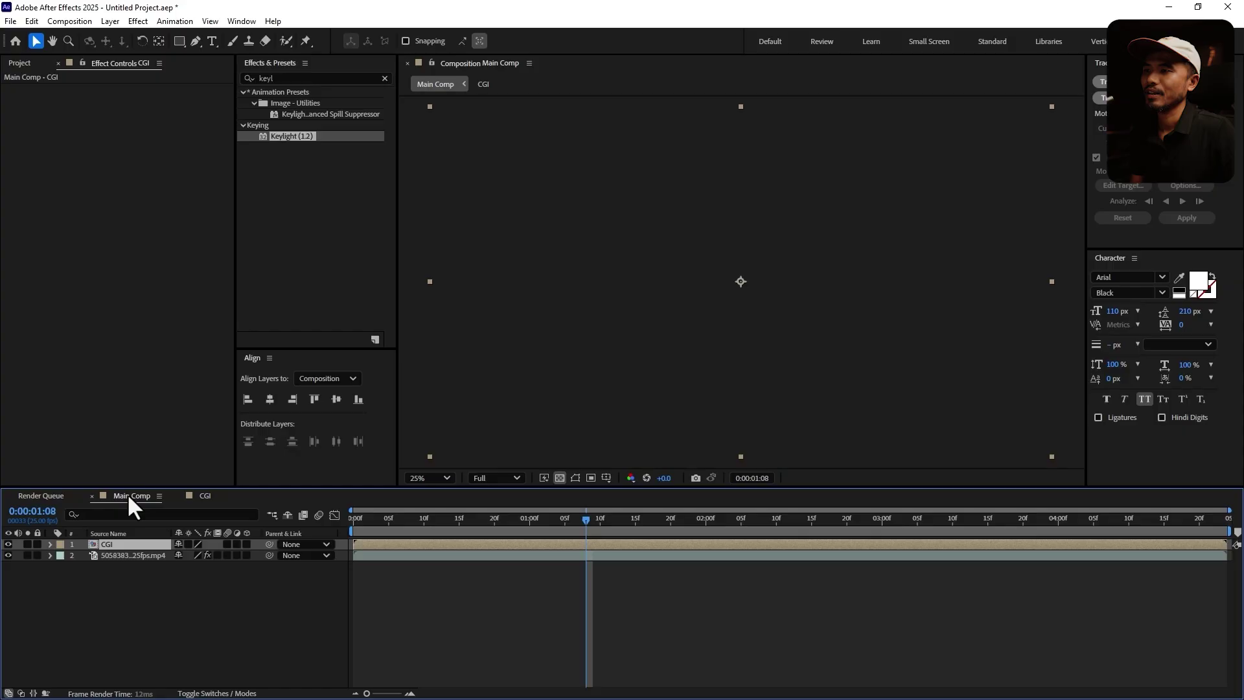
drag(579, 520, 367, 566)
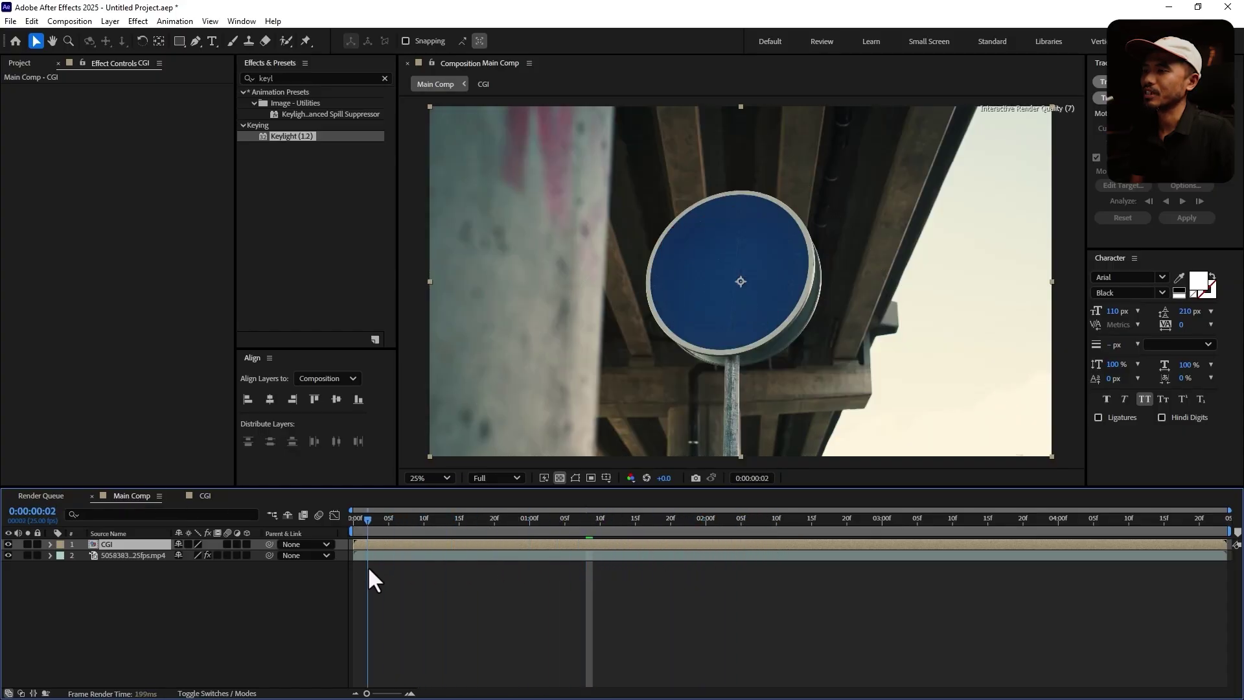
click(204, 495)
click(126, 611)
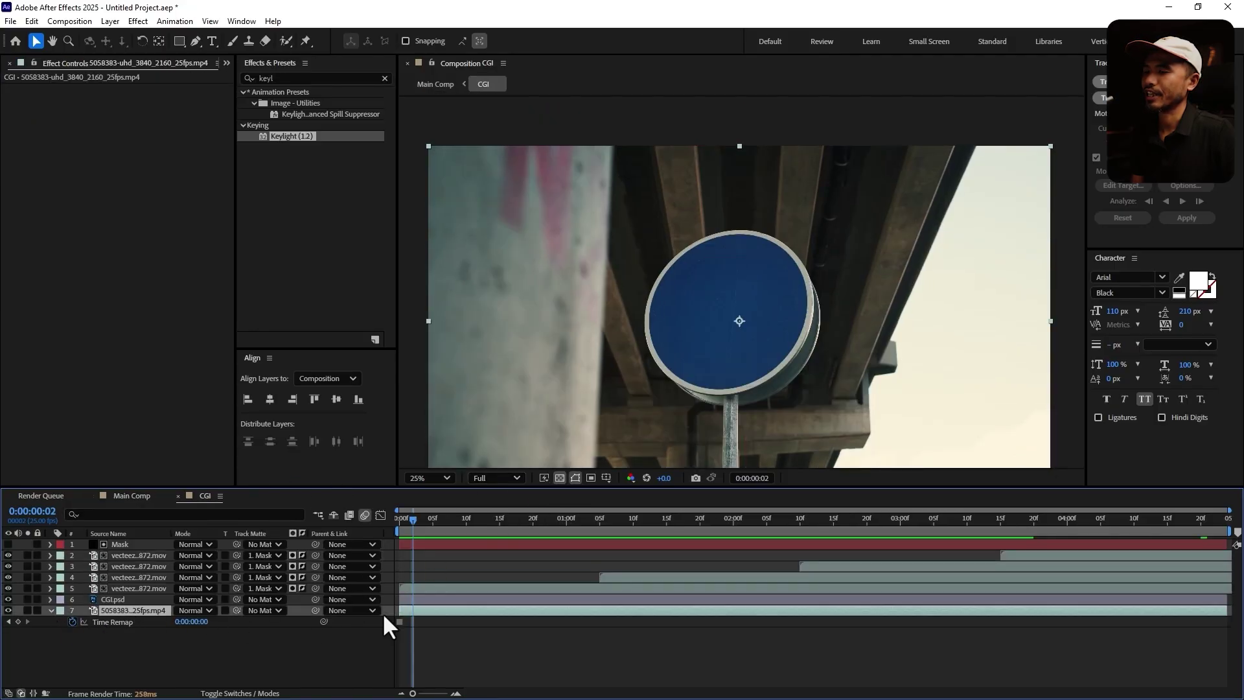
click(401, 519)
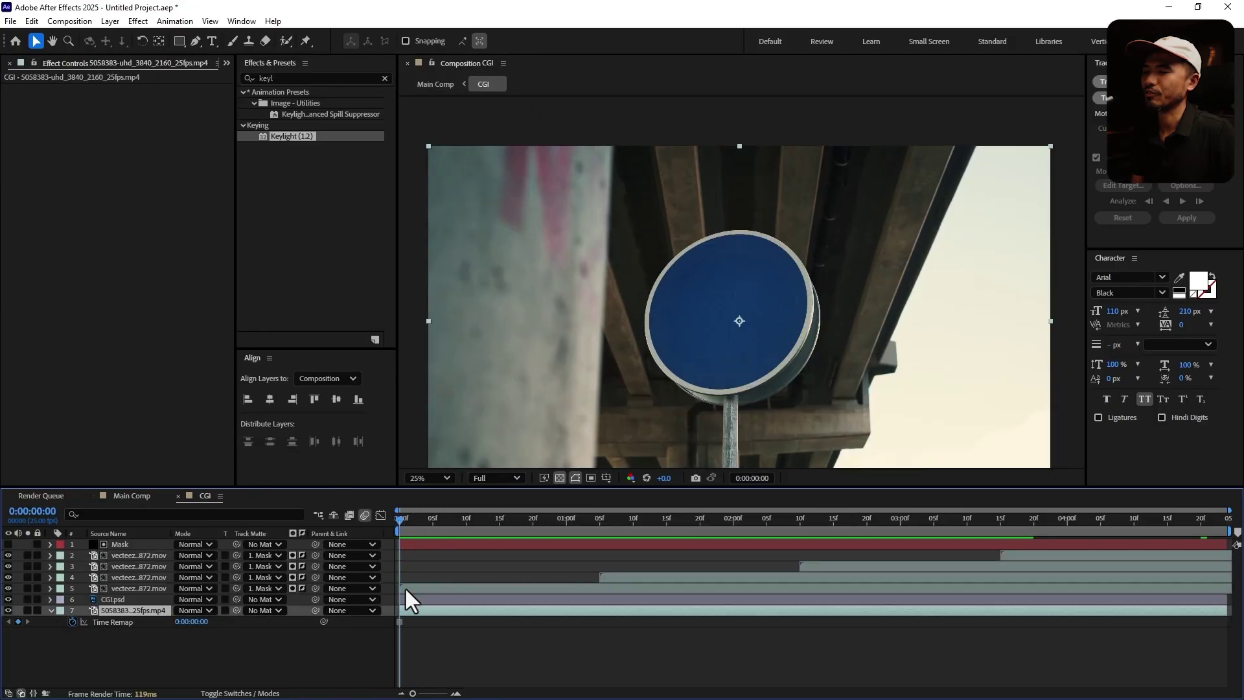
click(8, 610)
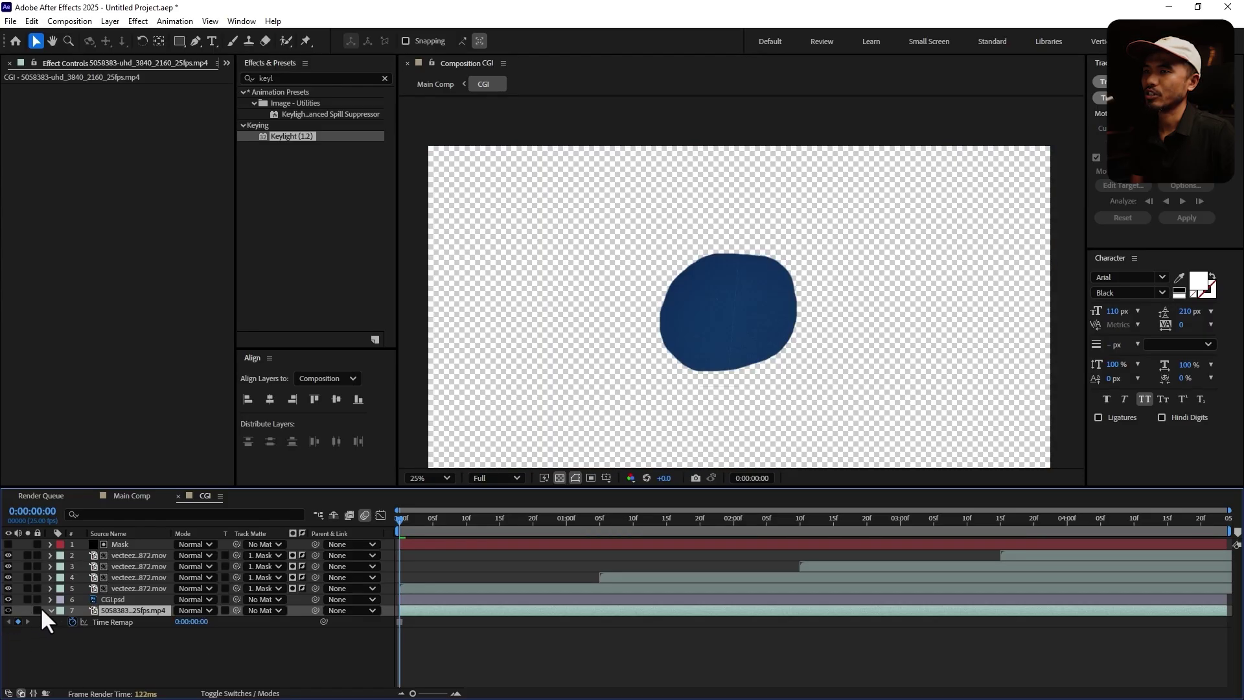
- Check in Main Comp how the CGI layer sits over the moving sign between 0:00:02:05 and 0:00:03:13, returning to the first frame
drag(402, 519, 744, 538)
click(136, 496)
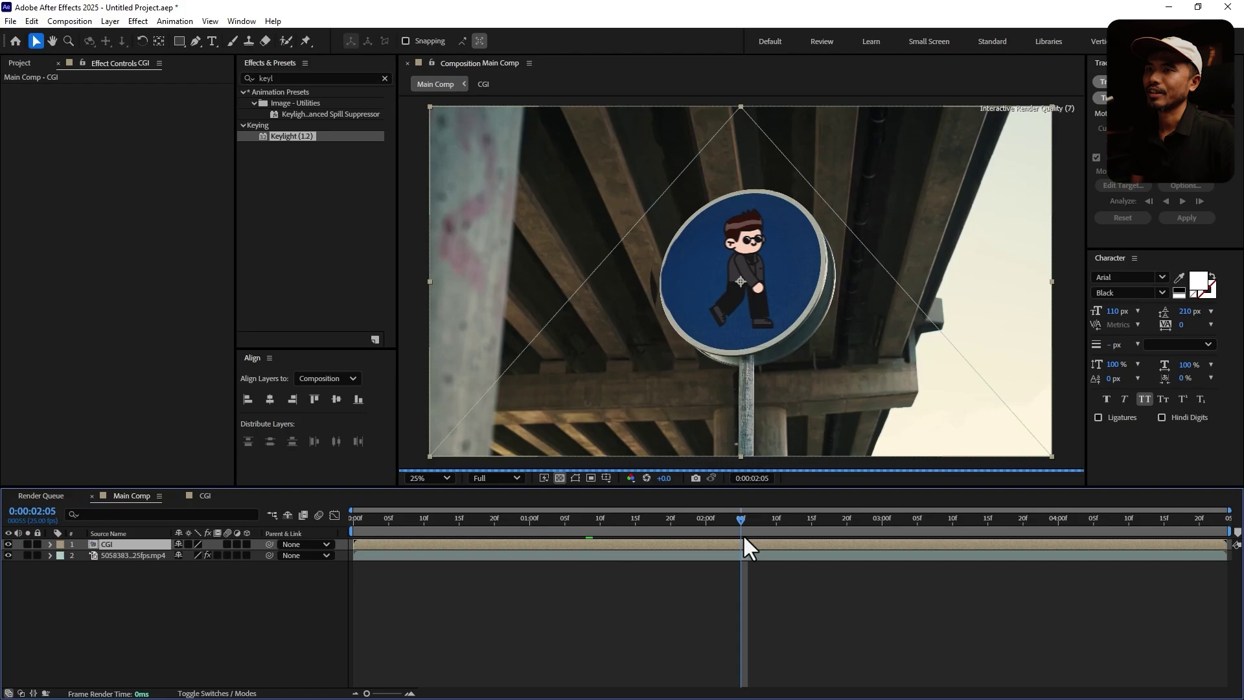
click(797, 529)
click(869, 528)
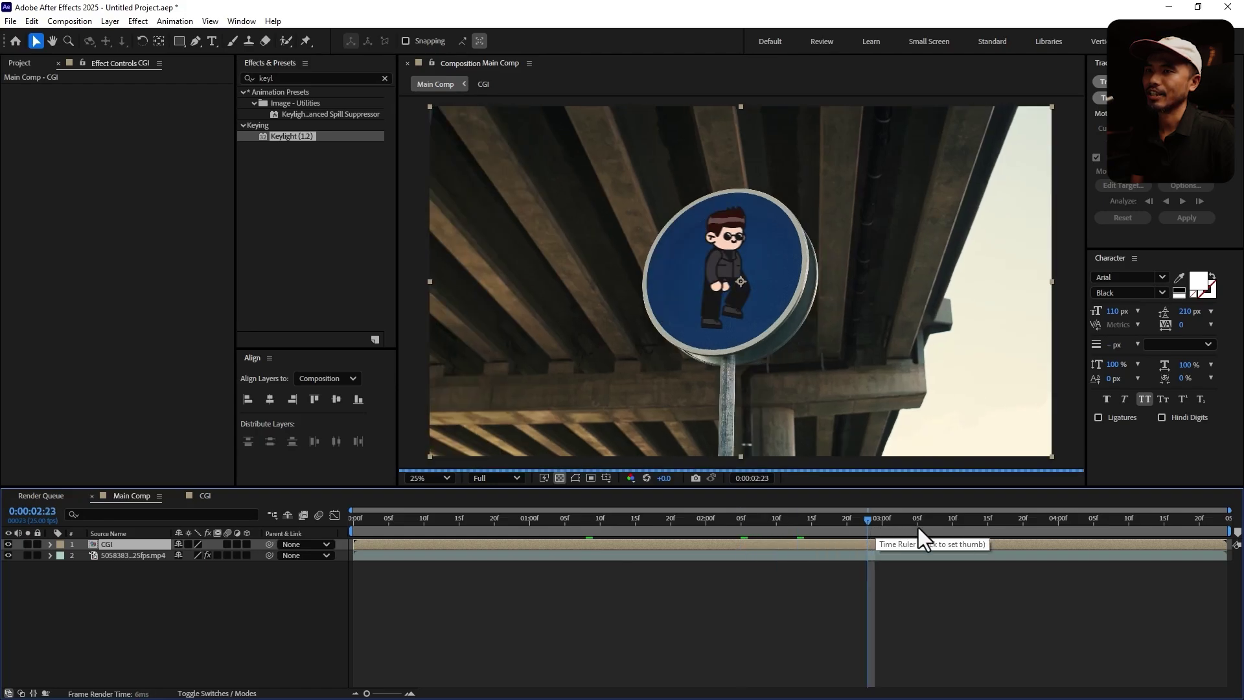
click(938, 523)
click(972, 522)
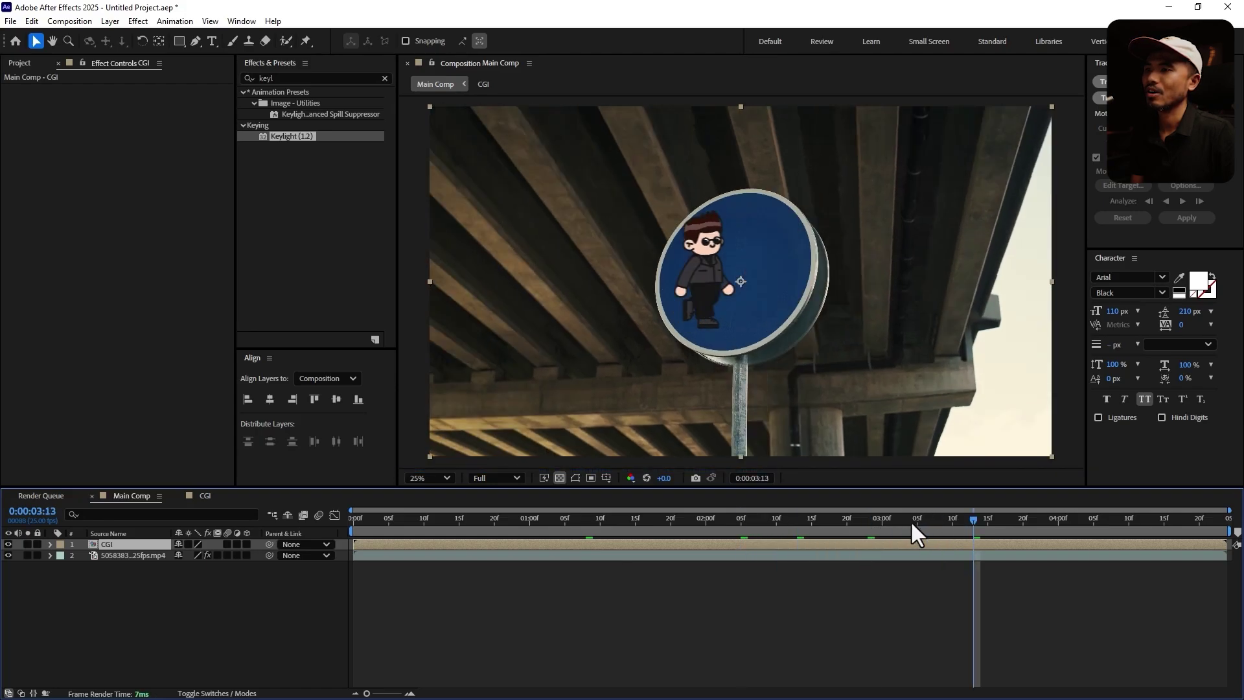
click(875, 522)
click(784, 523)
click(615, 526)
click(494, 530)
key(Home)
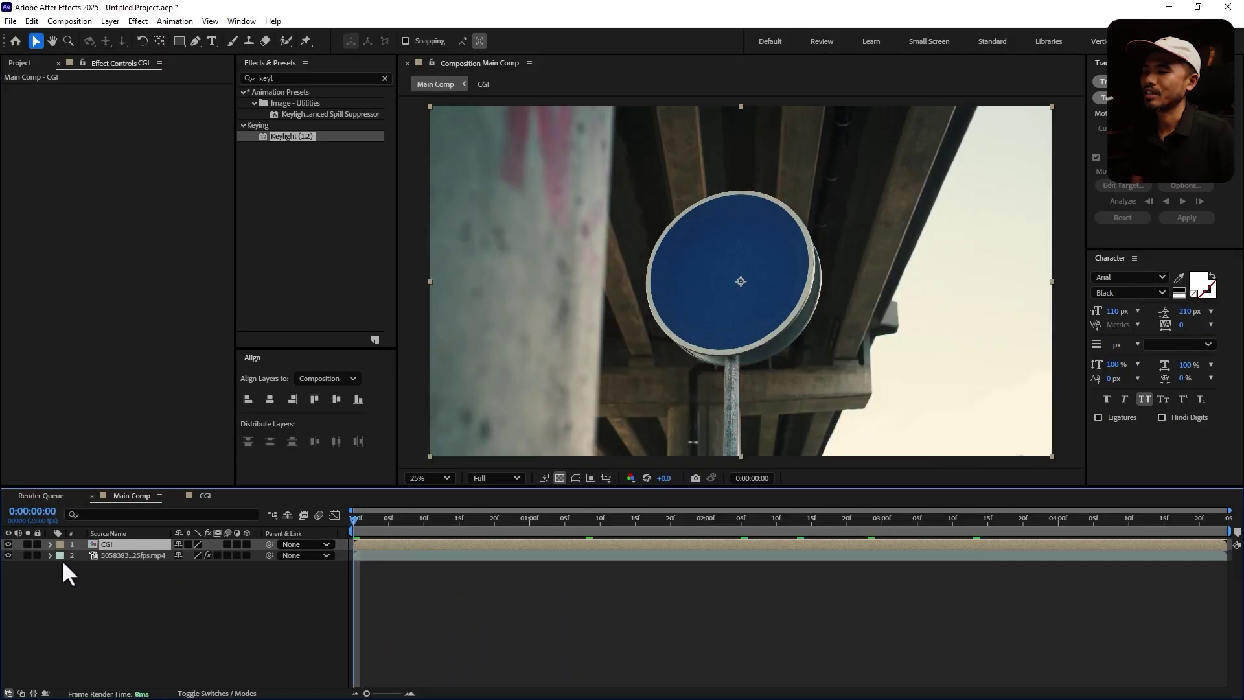
- Copy the Mocha AE effect from the 5058383 footage layer in Main Comp onto the CGI layer
click(122, 556)
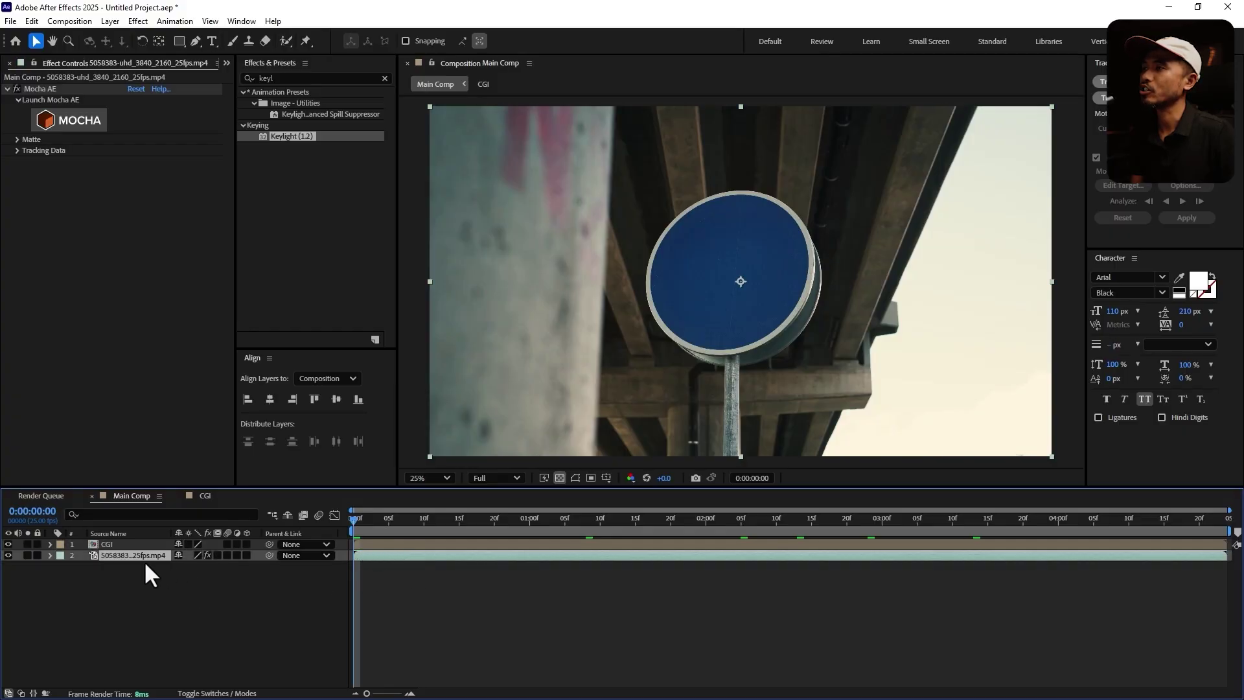
click(54, 89)
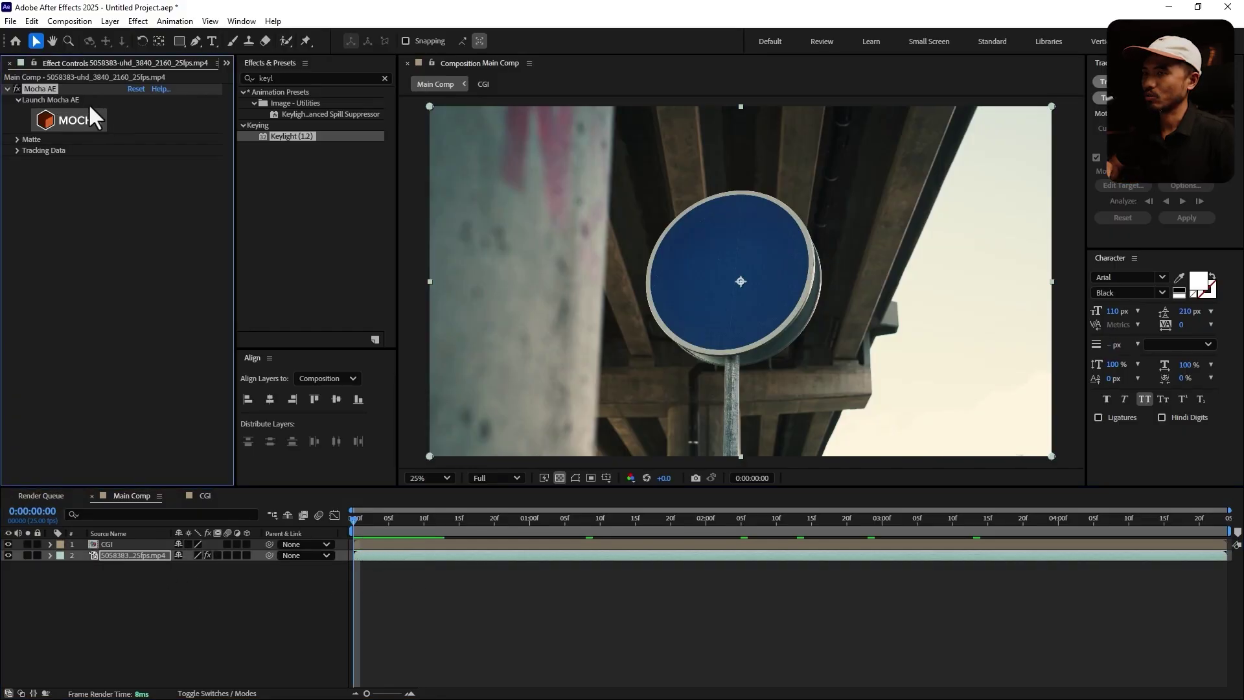
key(ctrl+c)
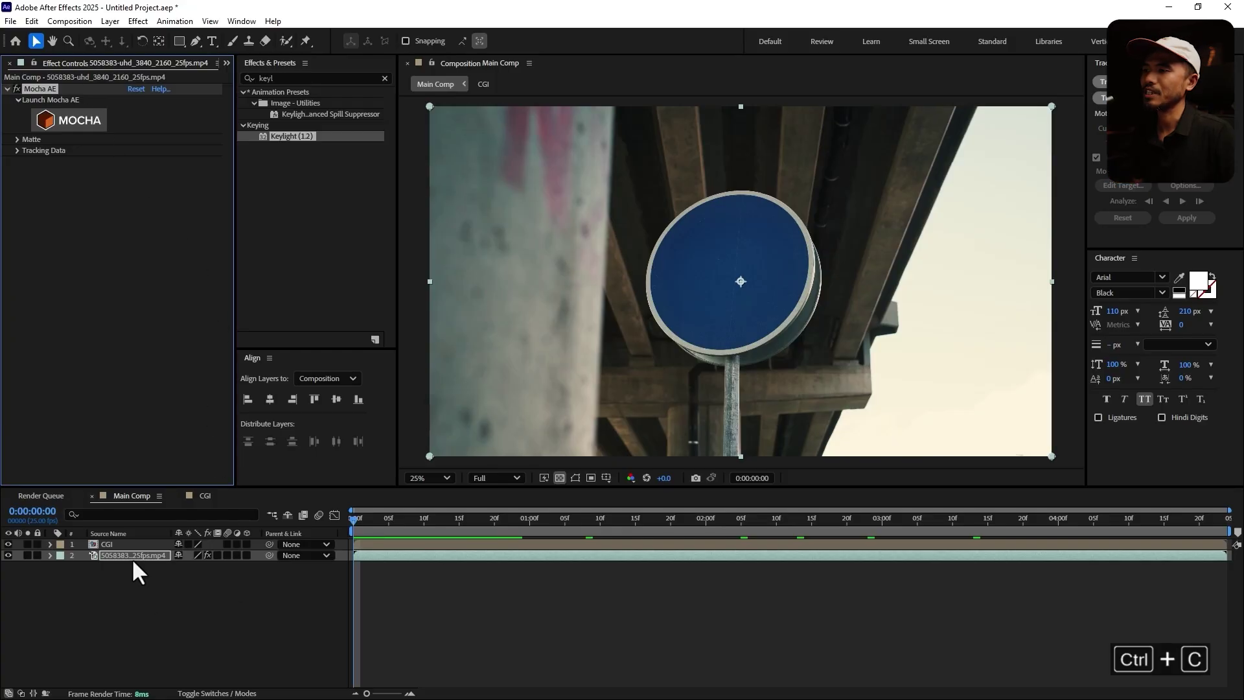
click(119, 543)
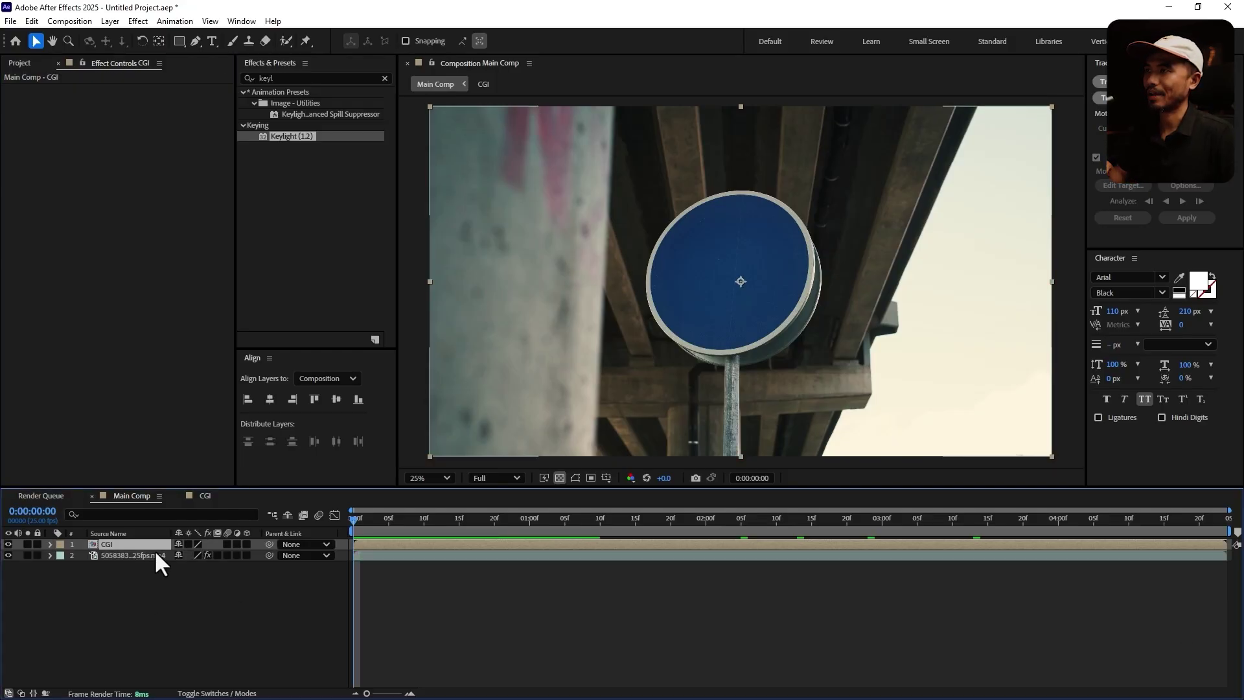
key(ctrl+v)
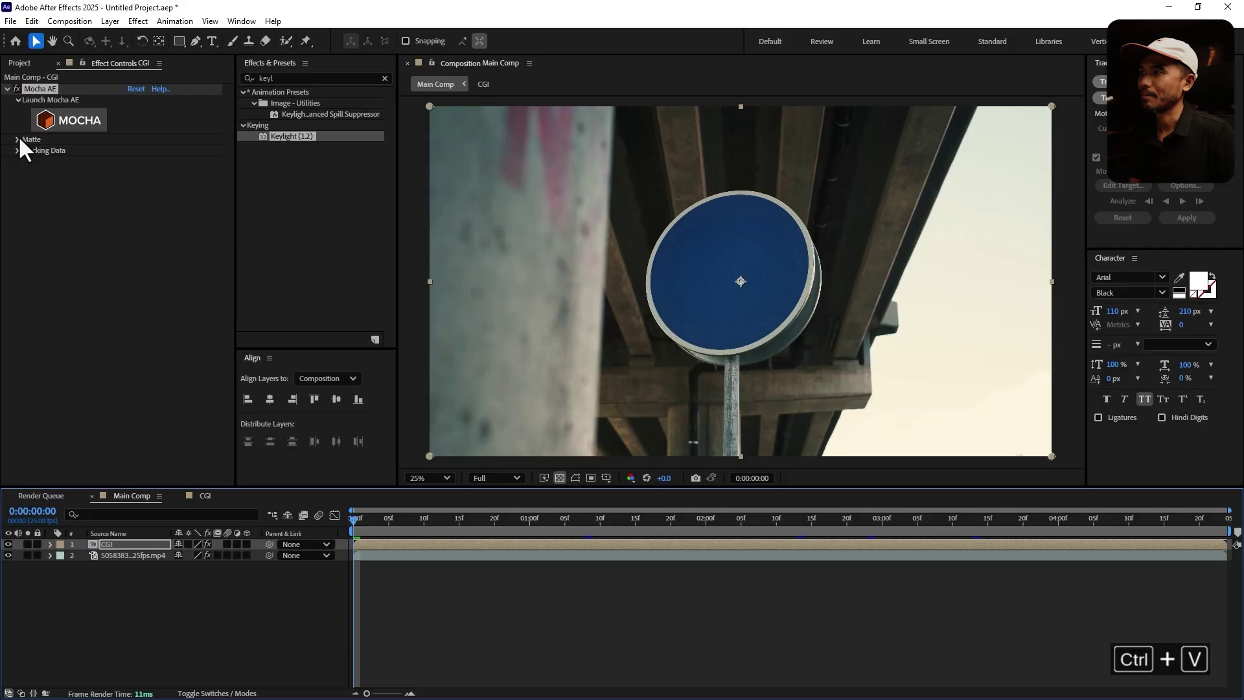
- Create track data from the CGI layer's Mocha AE effect at 0:00:00:00
click(17, 140)
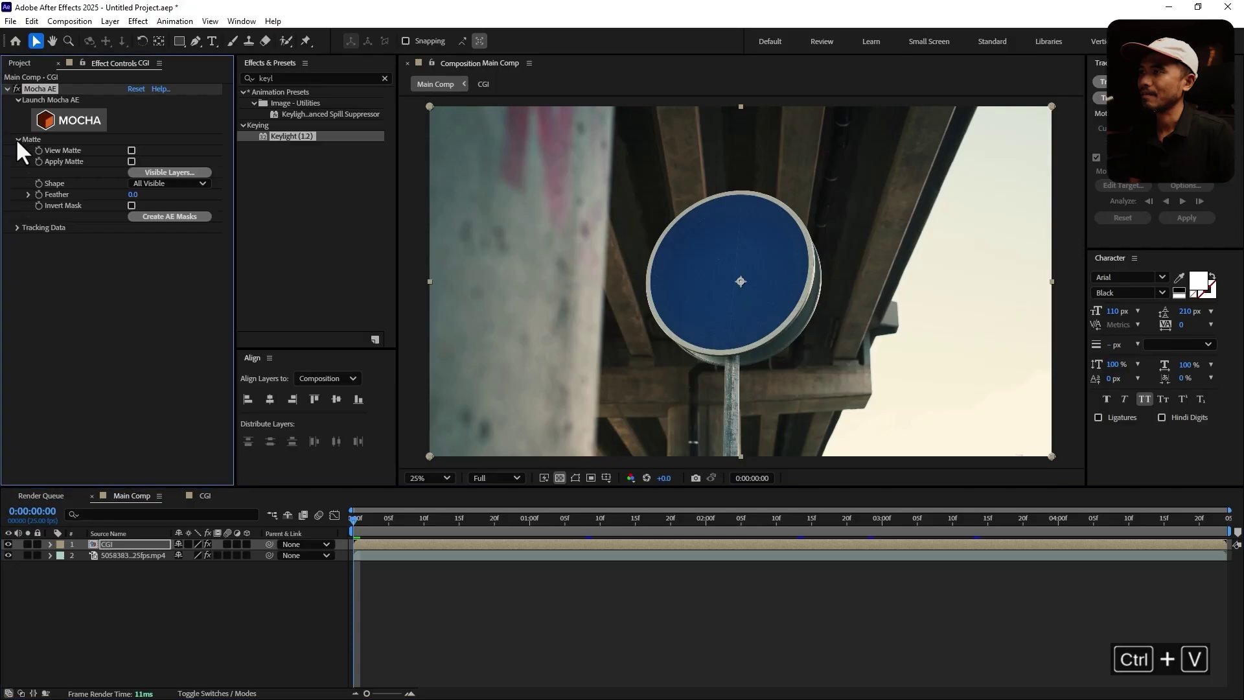
click(17, 227)
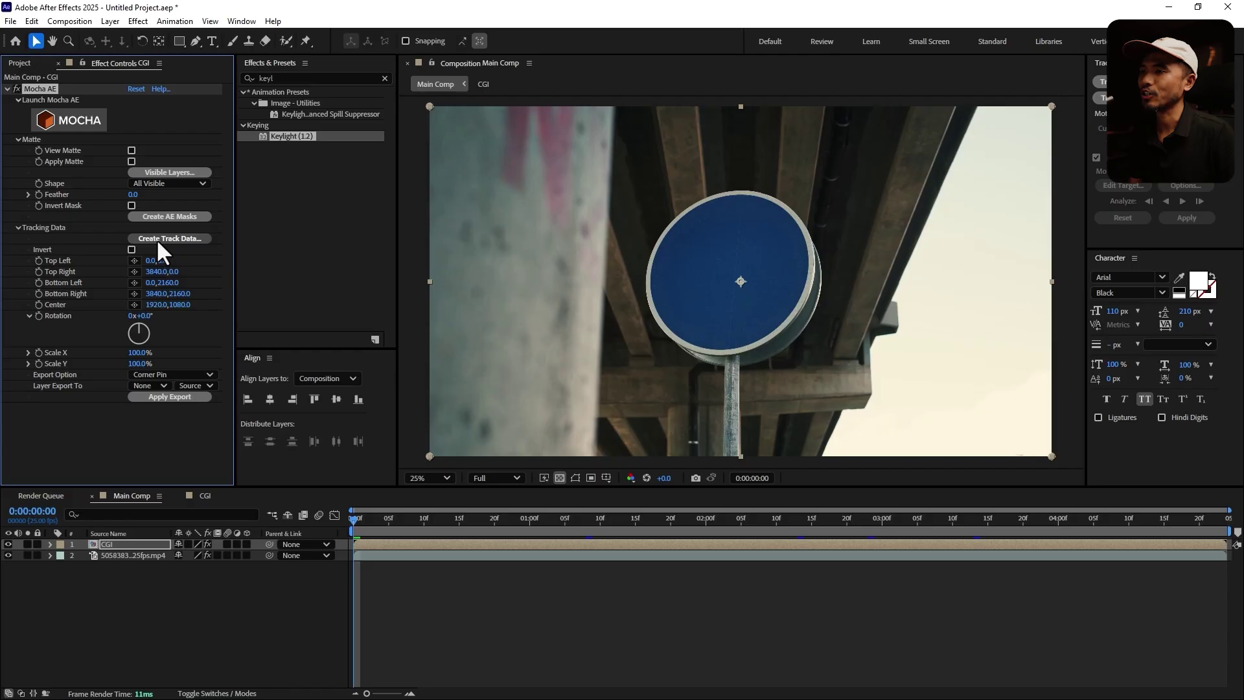
drag(355, 517, 330, 536)
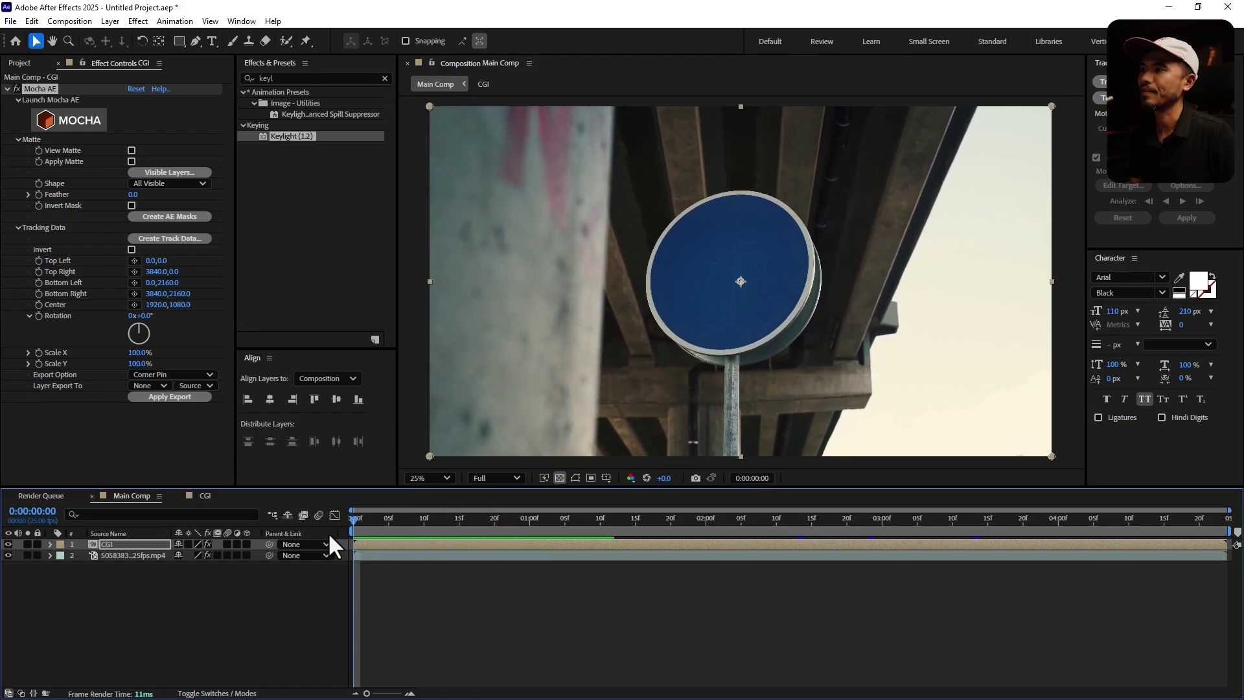
click(166, 239)
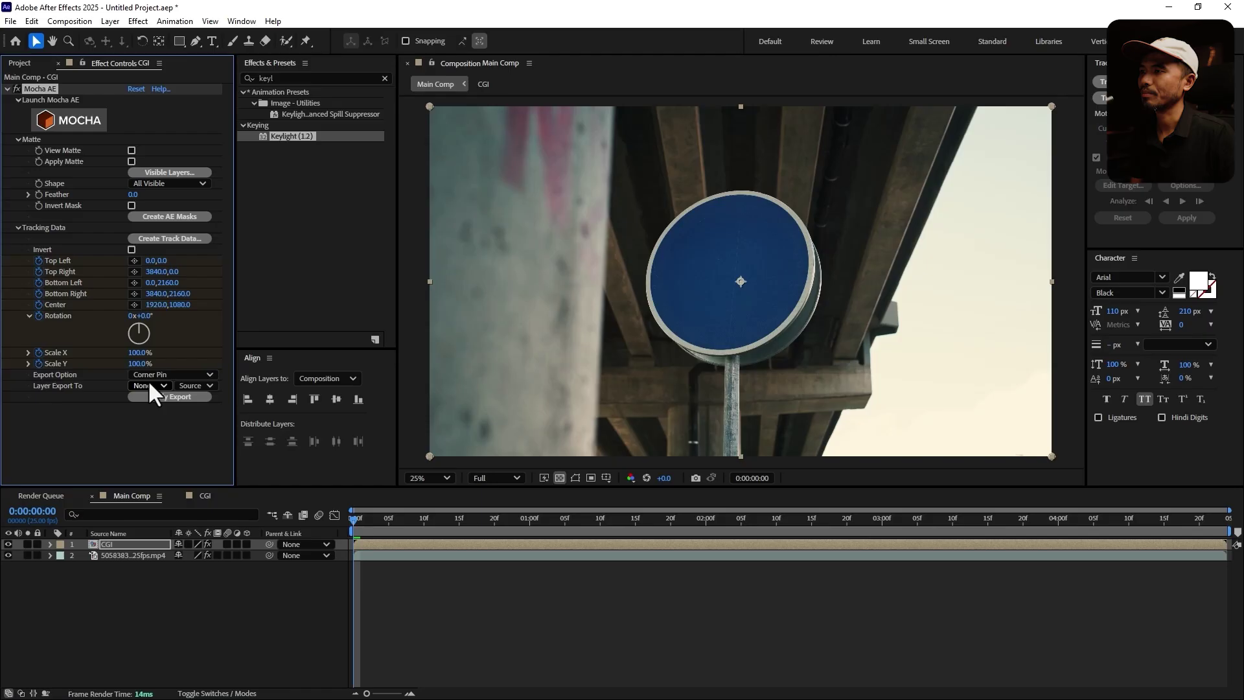
- Export the Mocha track to the CGI layer as Corner Pin (Support Motion Blur) and apply the export
click(195, 375)
click(218, 406)
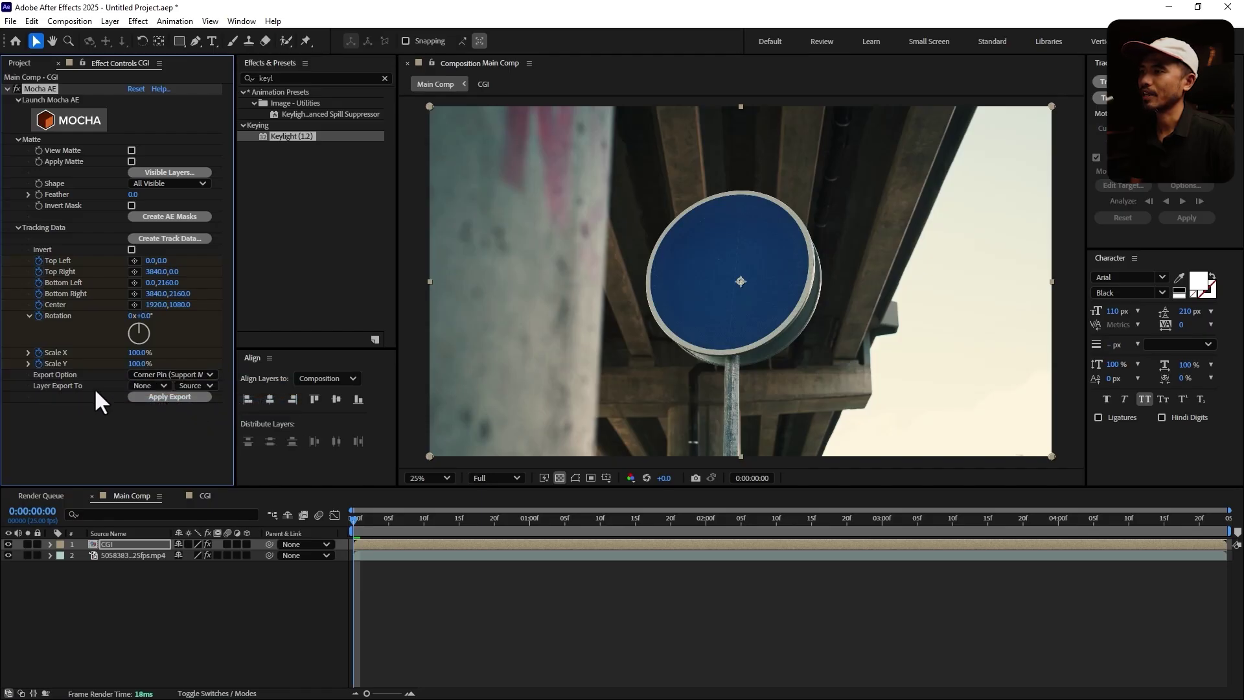
click(139, 386)
click(168, 417)
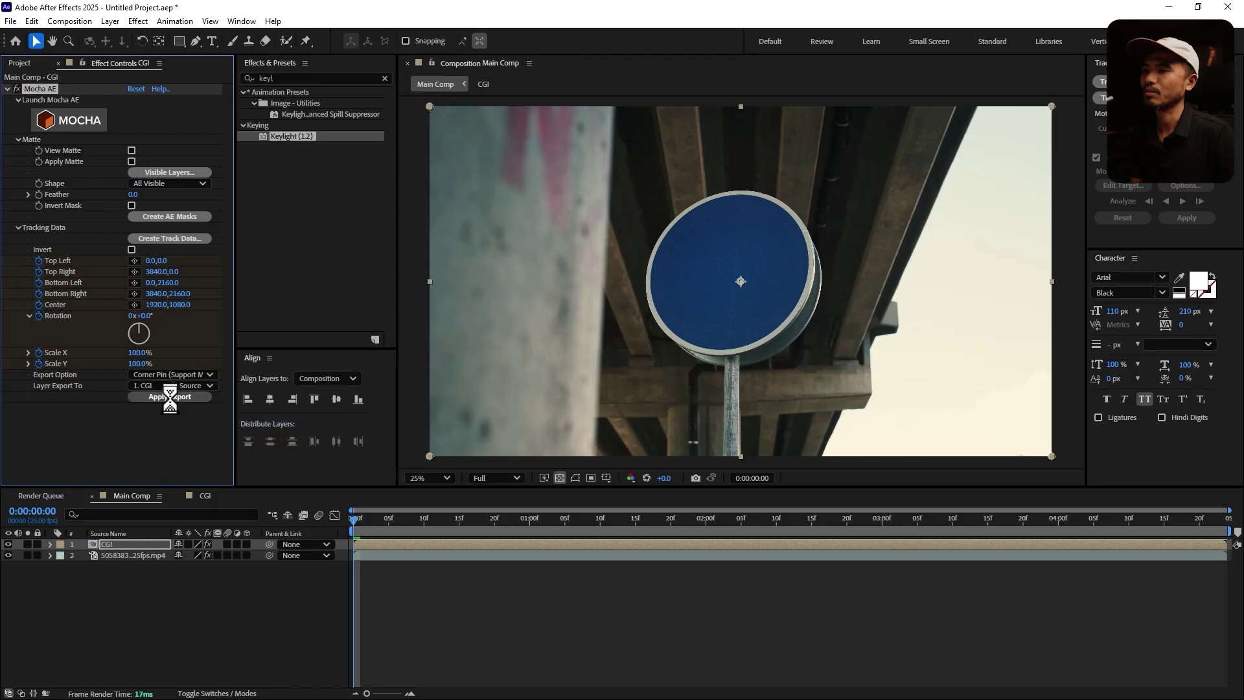
- Preview the corner-pinned CGI layer on the sign and scrub to 0:00:02:04, where the character falls out of frame
click(491, 594)
key(space)
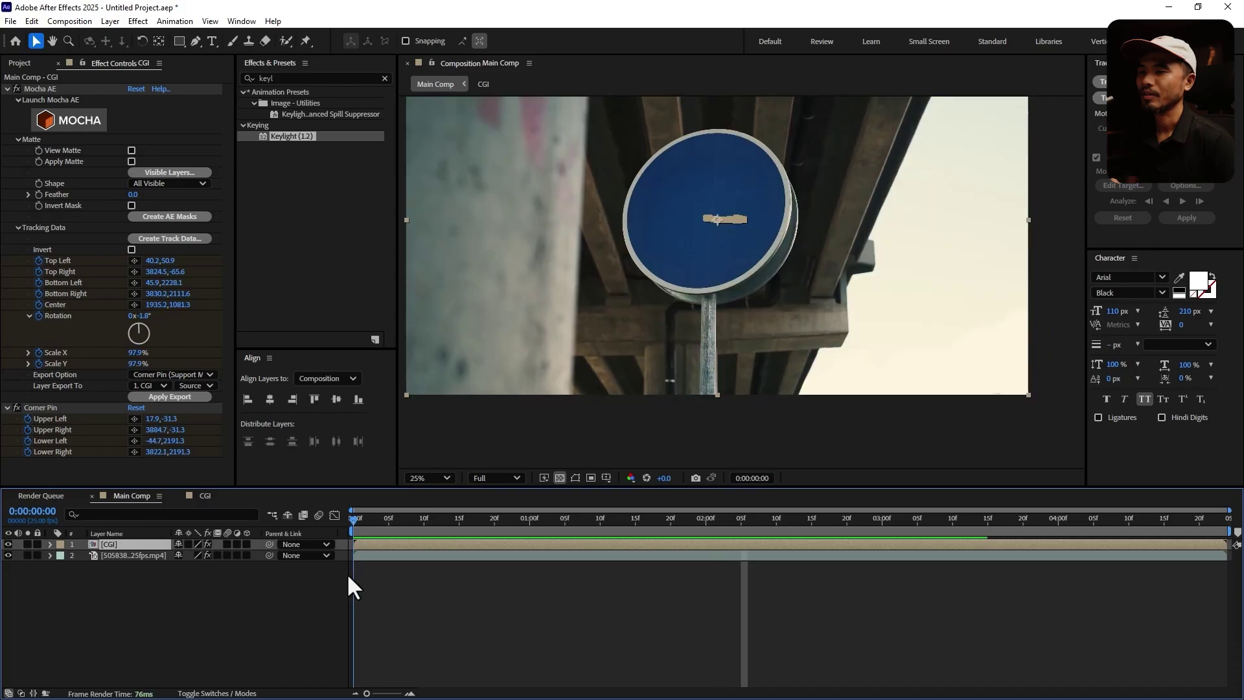
drag(640, 522, 733, 554)
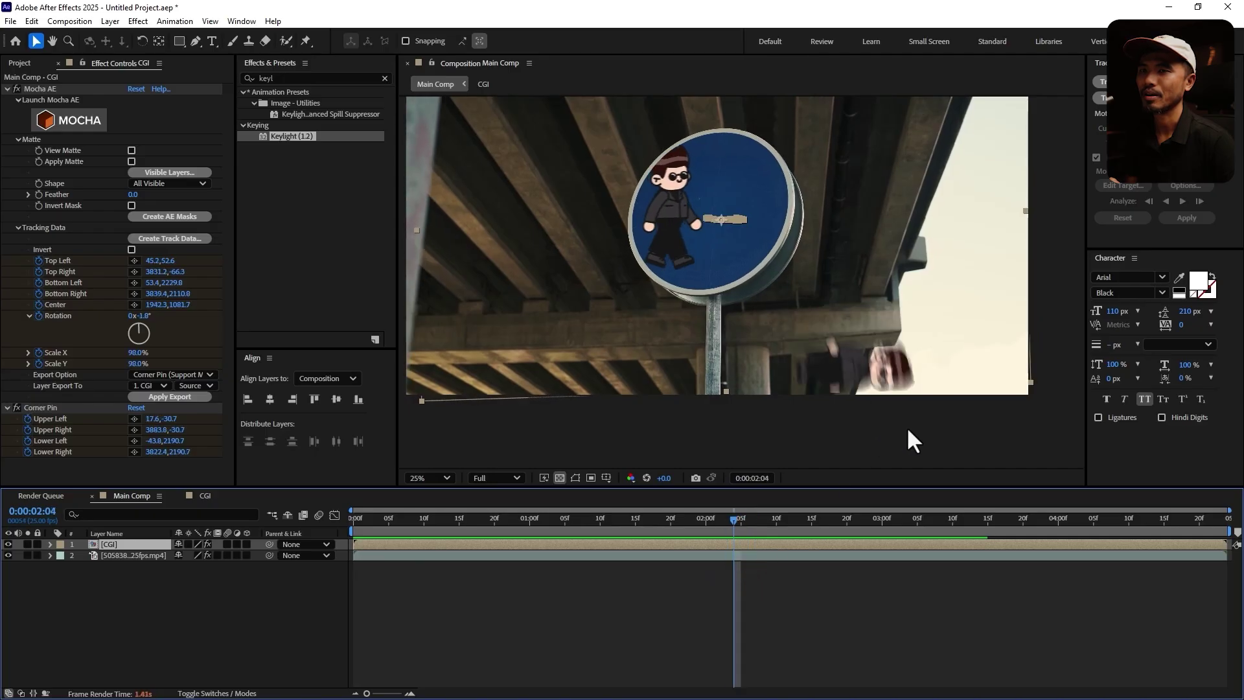
- Examine the falling character along the frame's lower edge up close and scrub between 0:00:02:05 and 0:00:02:03
scroll(907, 426, up, 2)
key(h)
drag(907, 427, 823, 289)
key(v)
click(739, 519)
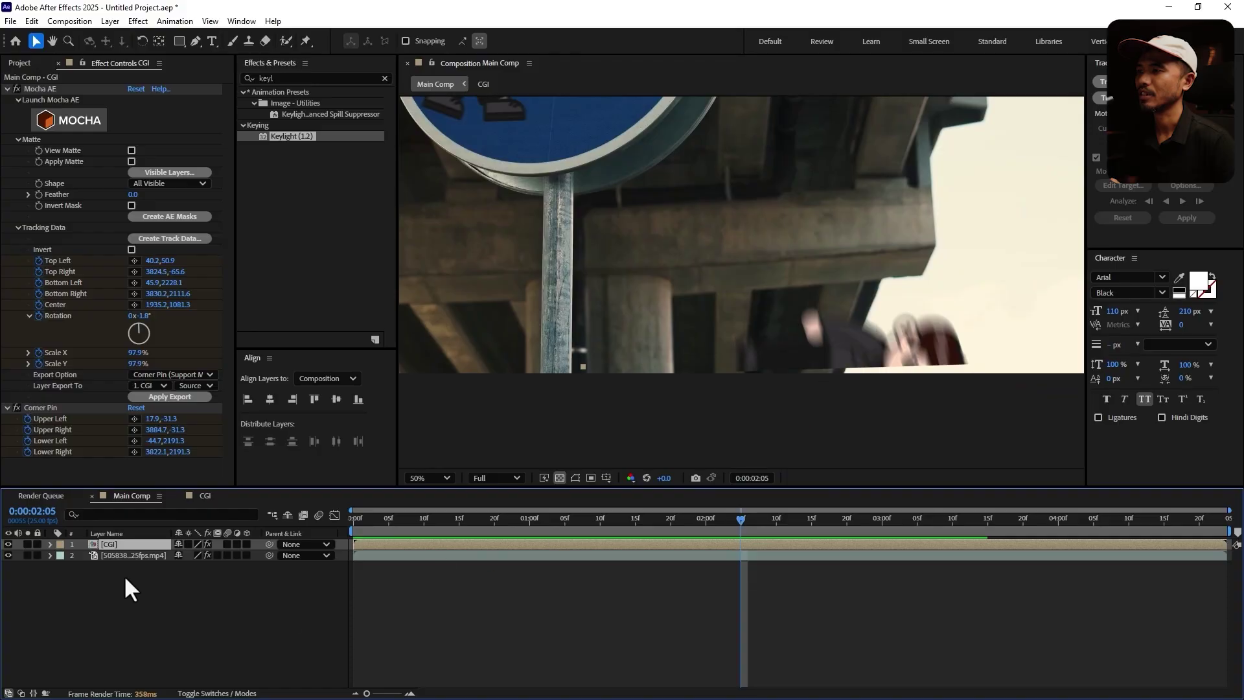
scroll(716, 360, down, 2)
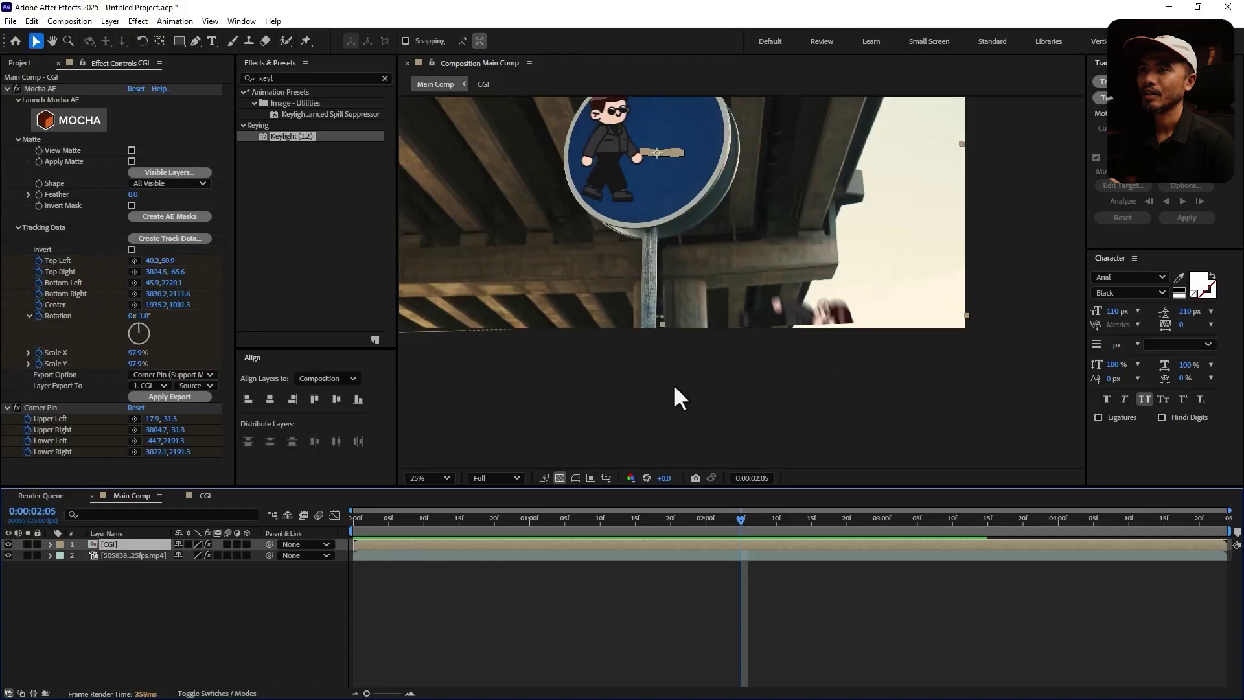
drag(736, 397, 856, 466)
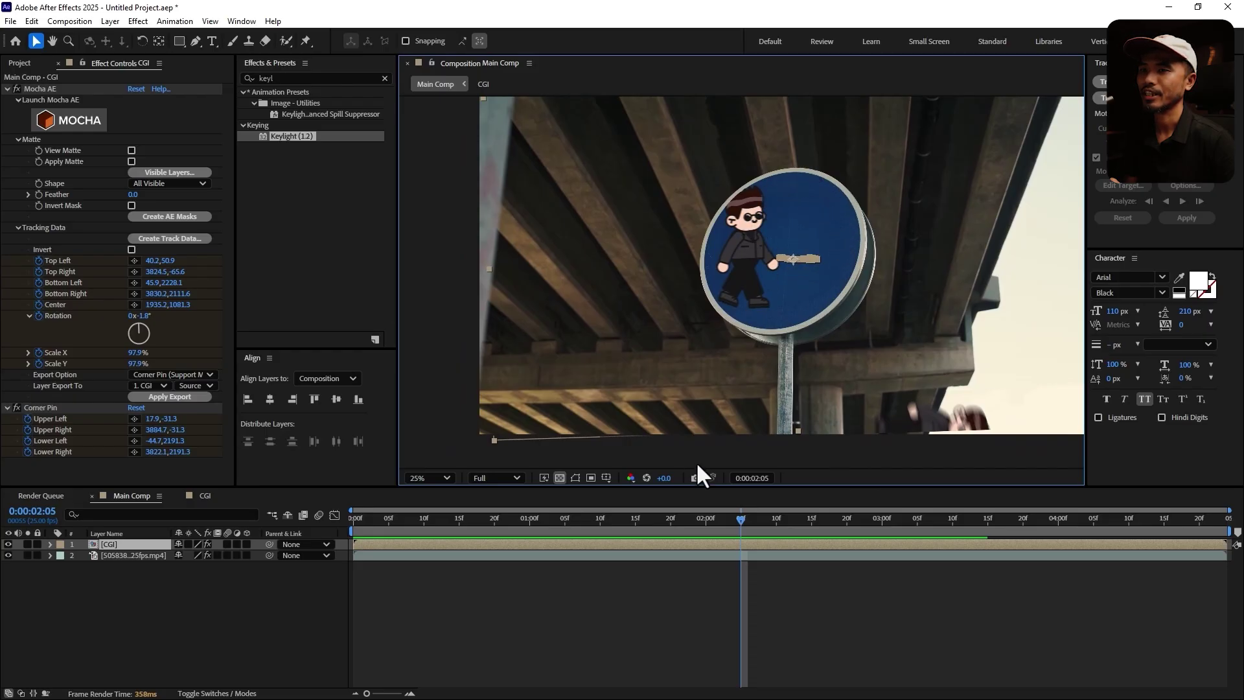
mouse_move(742, 530)
mouse_down()
mouse_move(715, 526)
mouse_move(756, 527)
mouse_move(727, 532)
mouse_up()
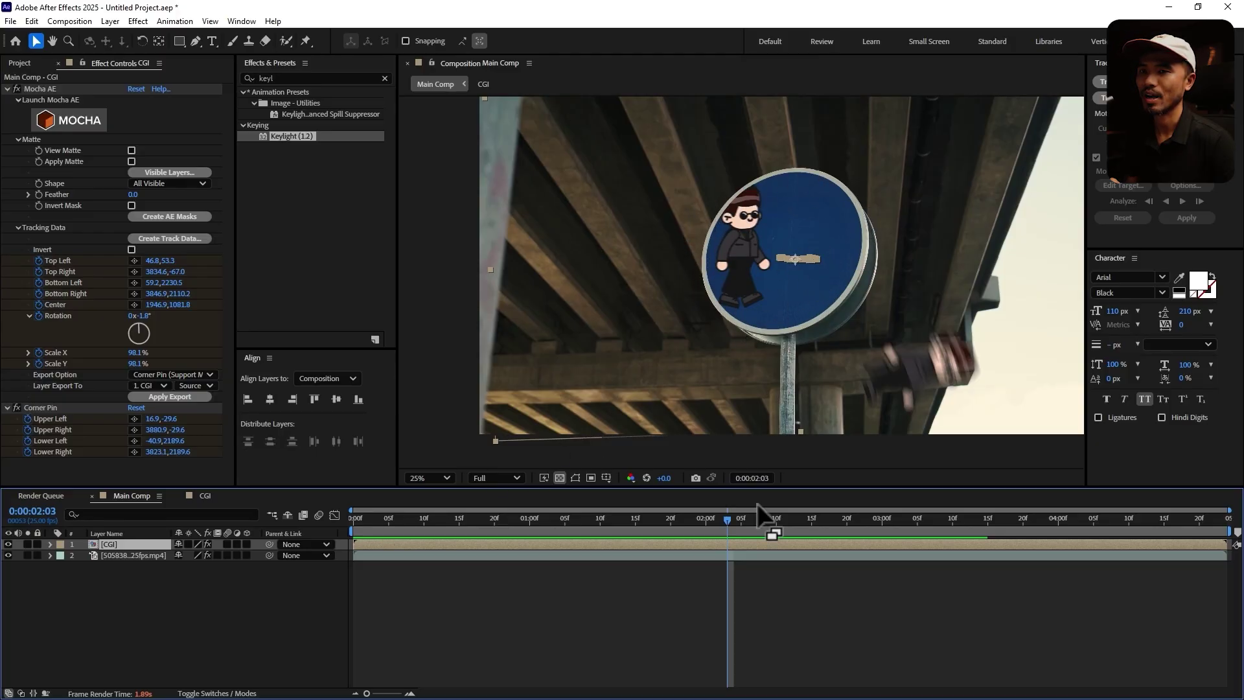
- Check the falling character at 0:00:02:05 and nest Main Comp inside a new composition with matching settings
mouse_move(732, 519)
mouse_down()
mouse_move(753, 527)
mouse_move(736, 531)
mouse_up()
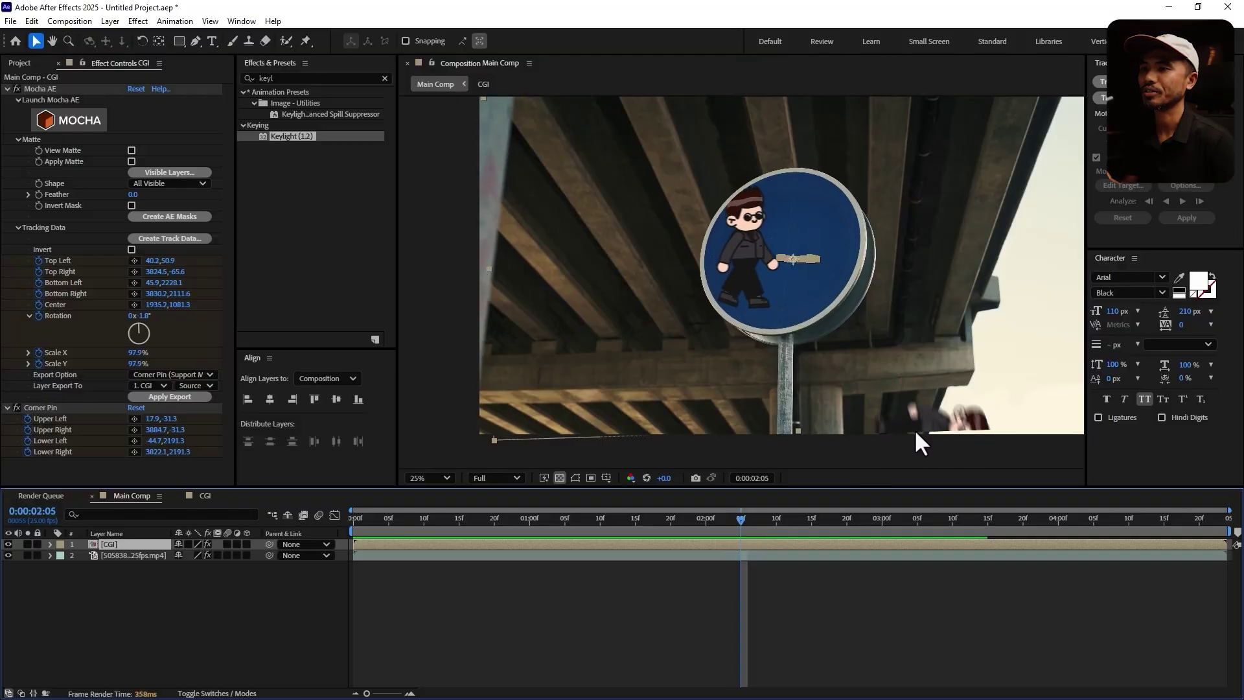
click(528, 611)
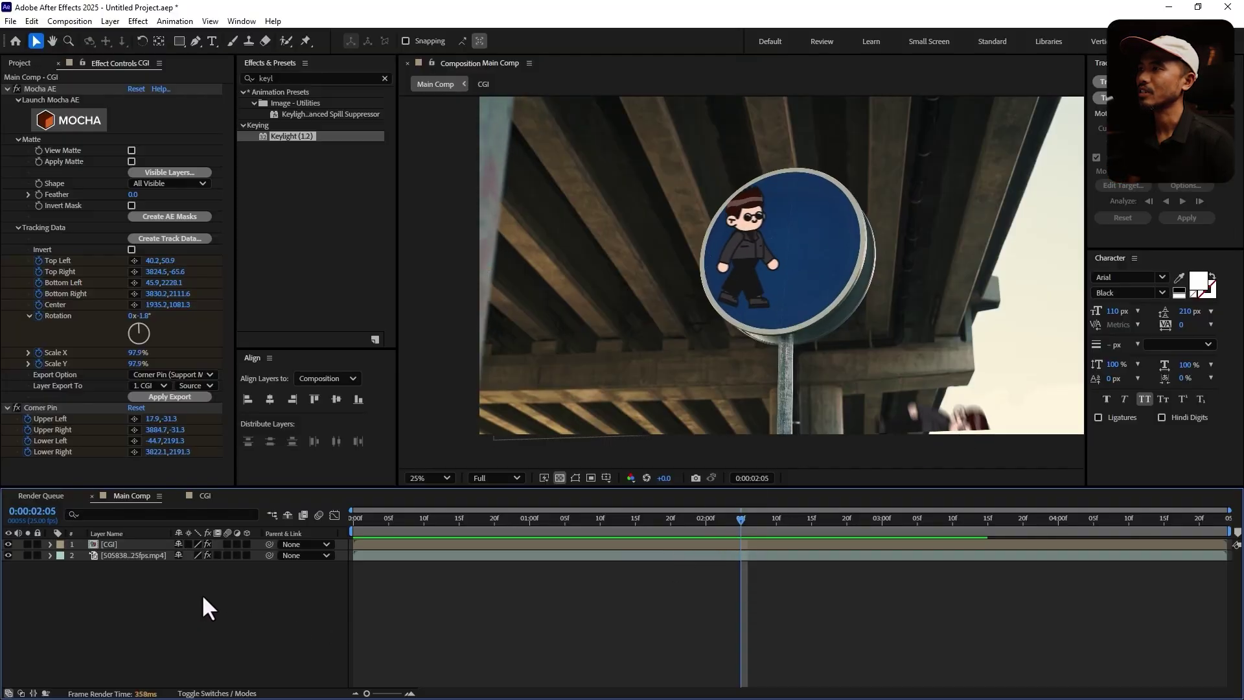
click(20, 62)
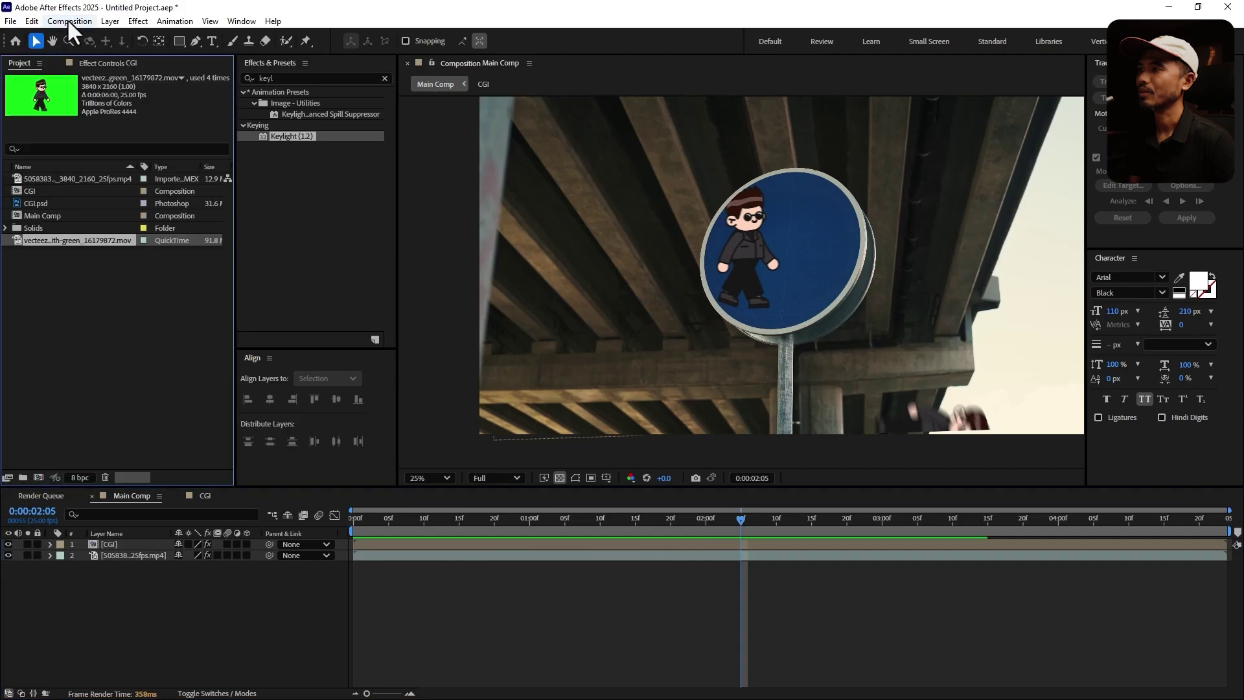
click(77, 319)
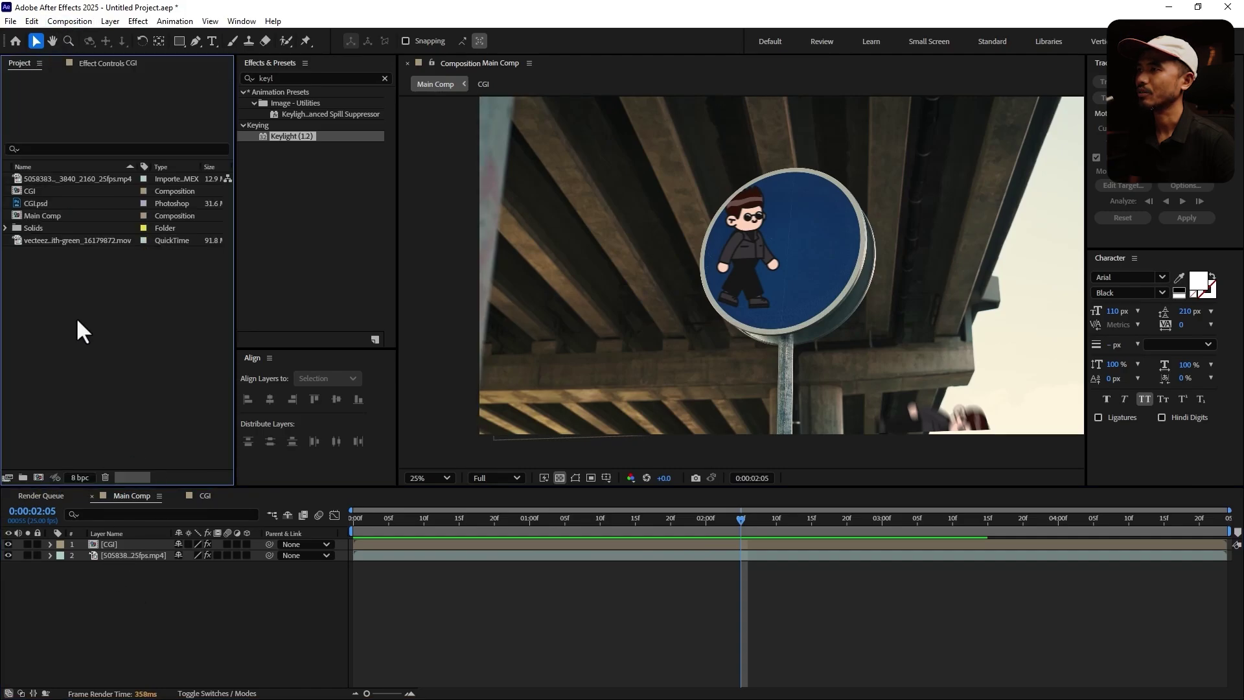
click(49, 215)
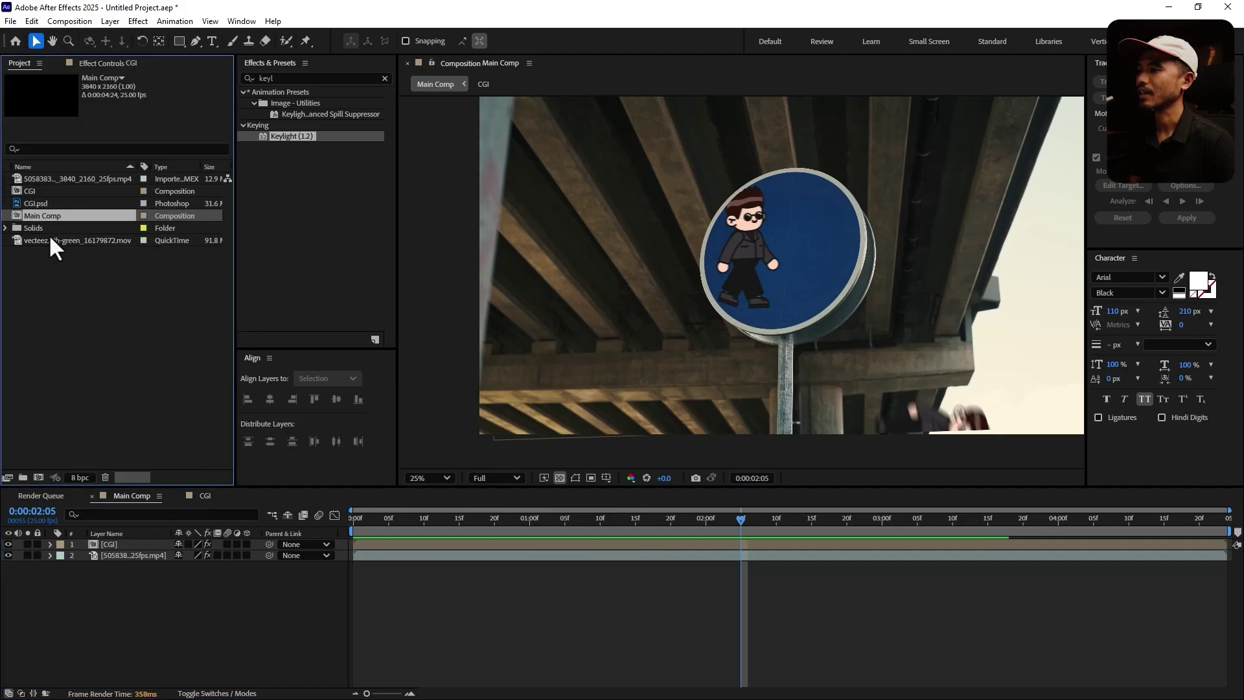
drag(57, 214, 40, 474)
- Rename the new composition containing Main Comp as Render
click(614, 628)
key(ctrl+k)
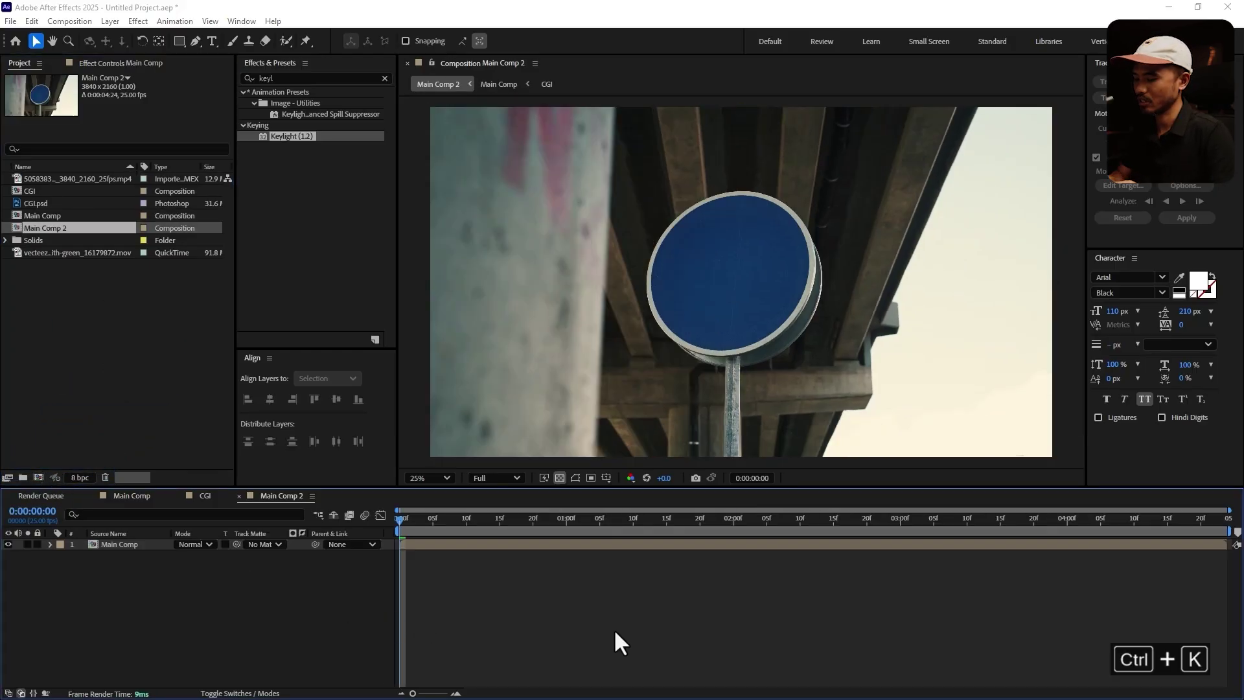
text(Render)
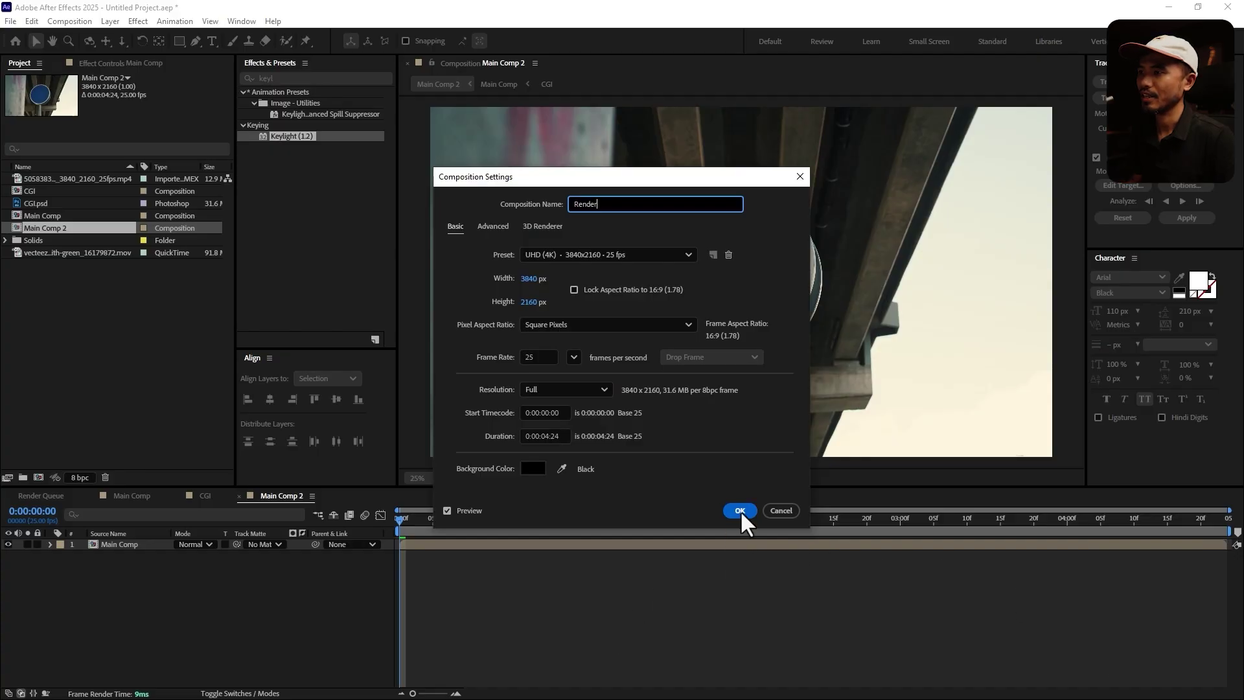
click(740, 511)
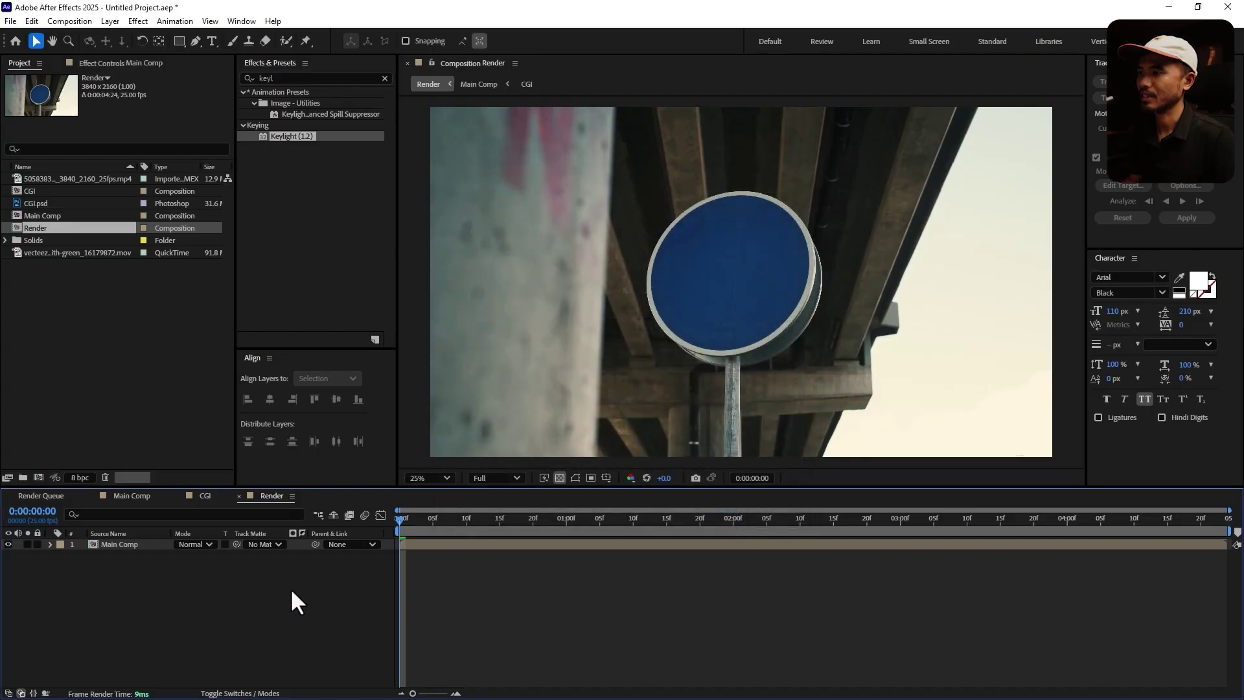
- Scale the nested Main Comp layer to 104% while viewing the frame at 0:00:02:05
click(114, 542)
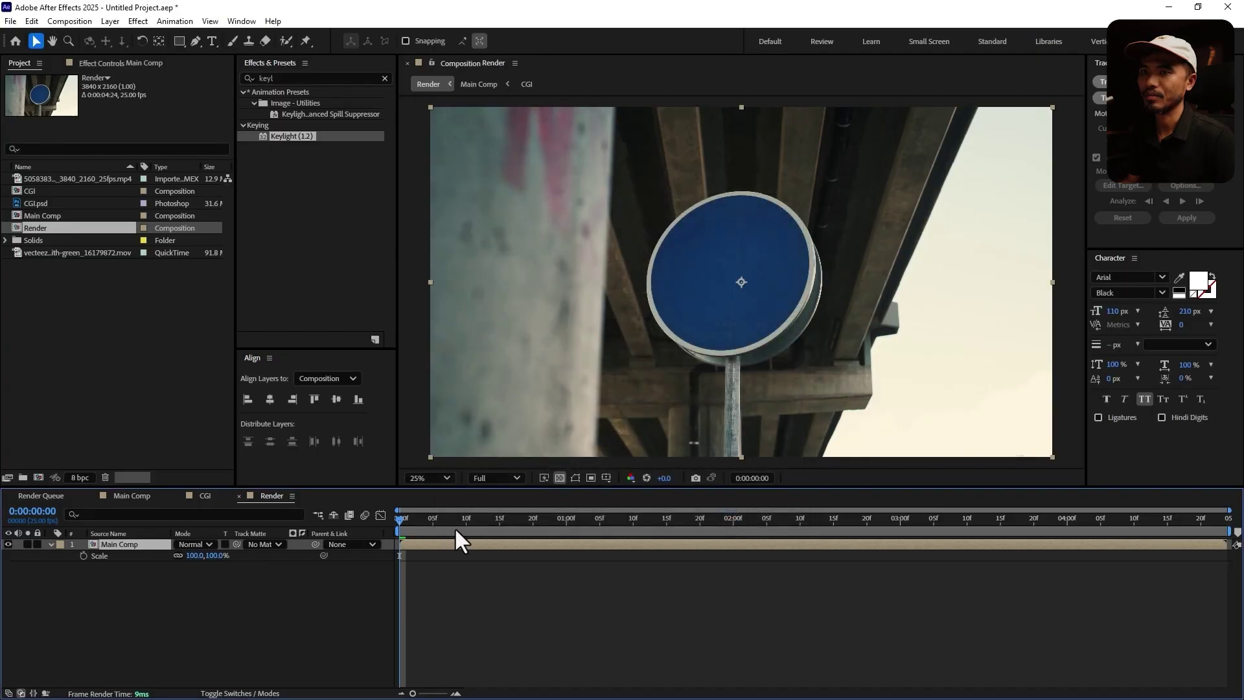
drag(455, 530, 766, 577)
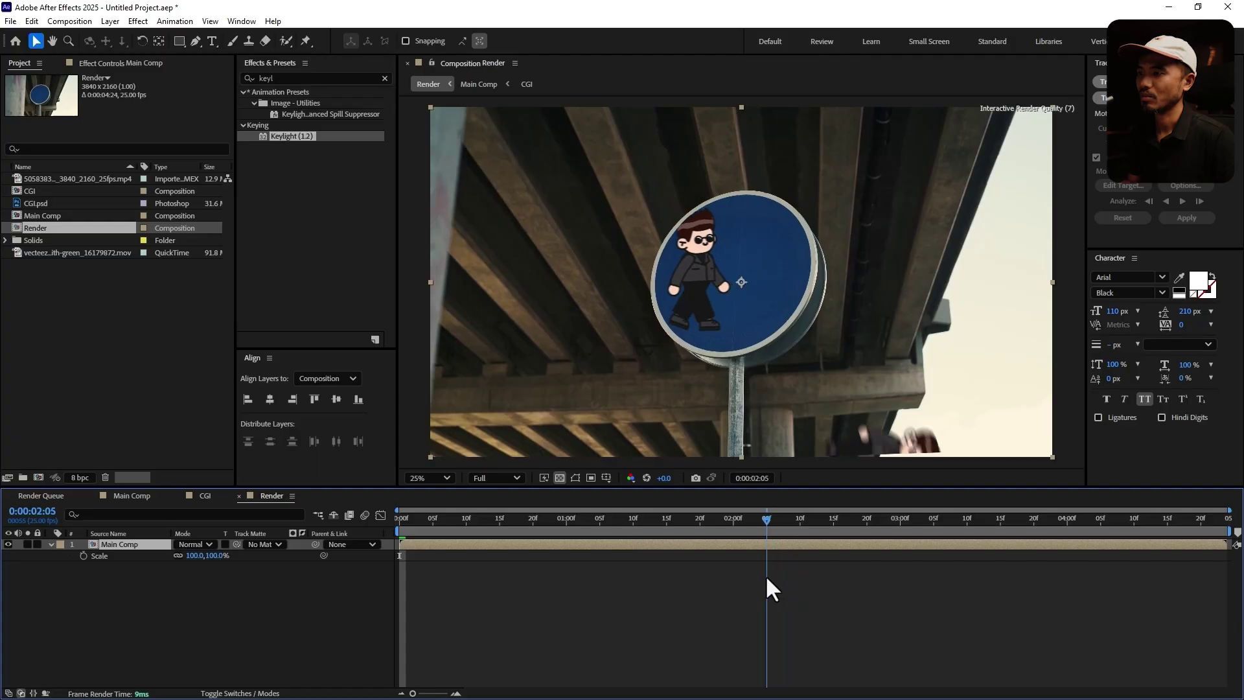
drag(191, 555, 196, 556)
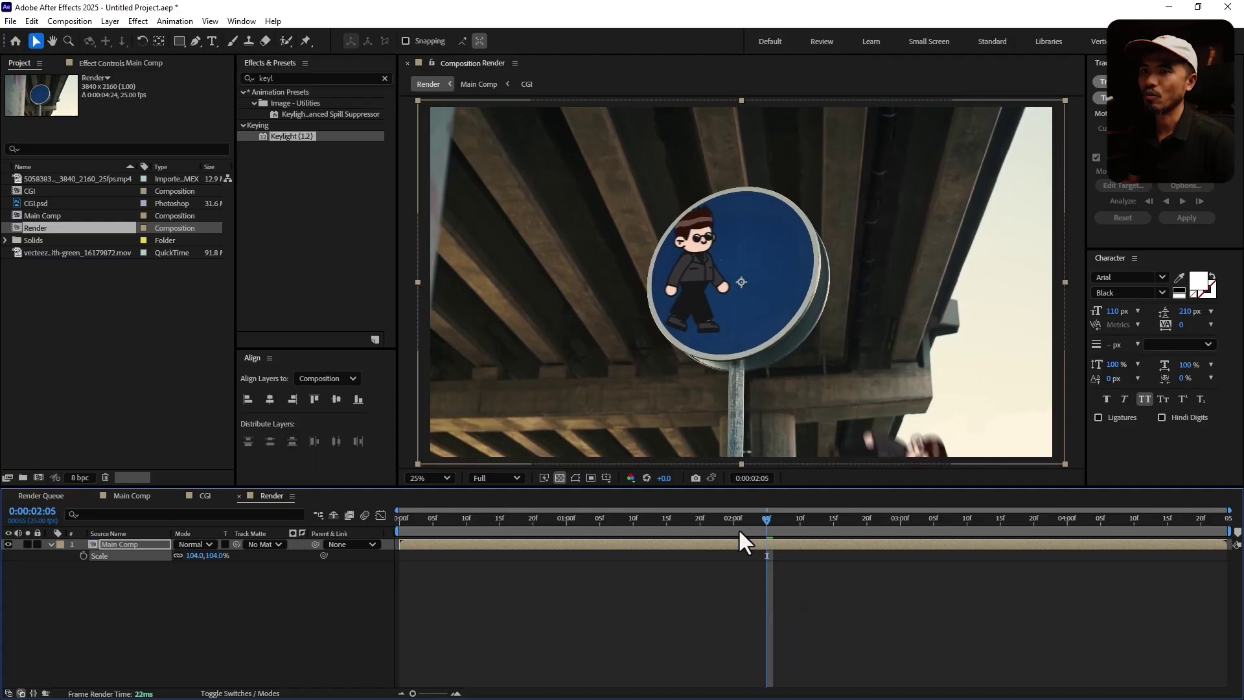
- Preview the Render composition and scrub through its timeline to check the enlarged framing
key(space)
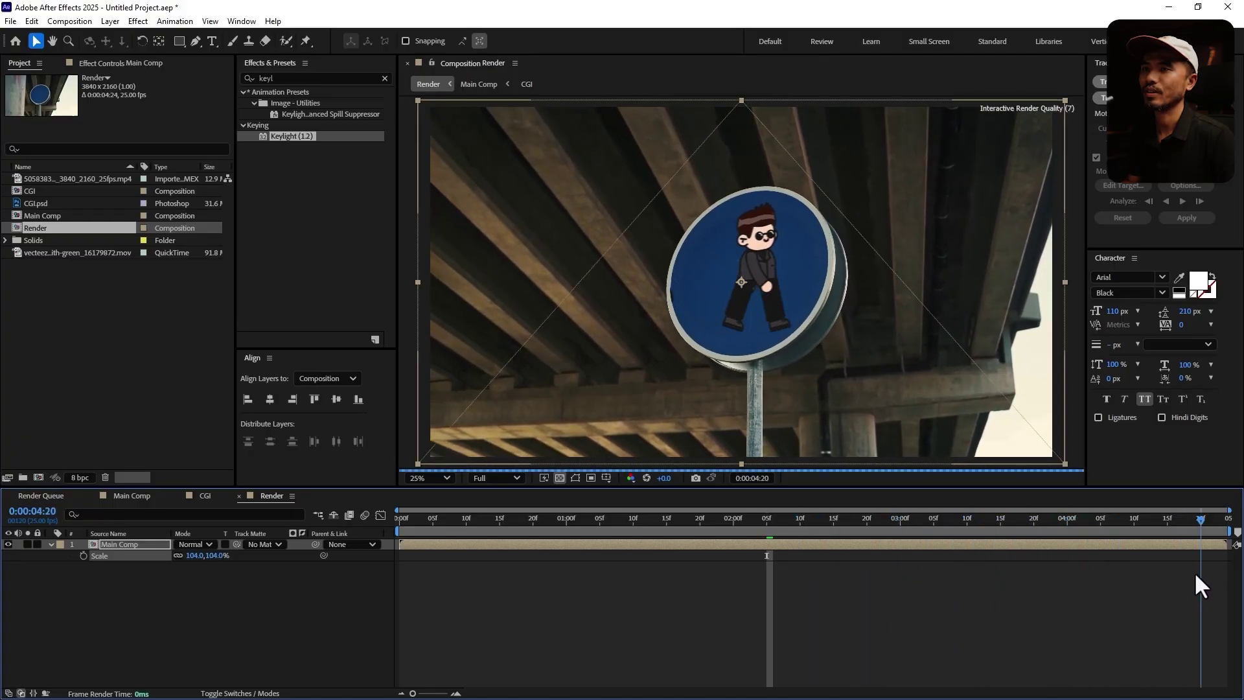
click(819, 612)
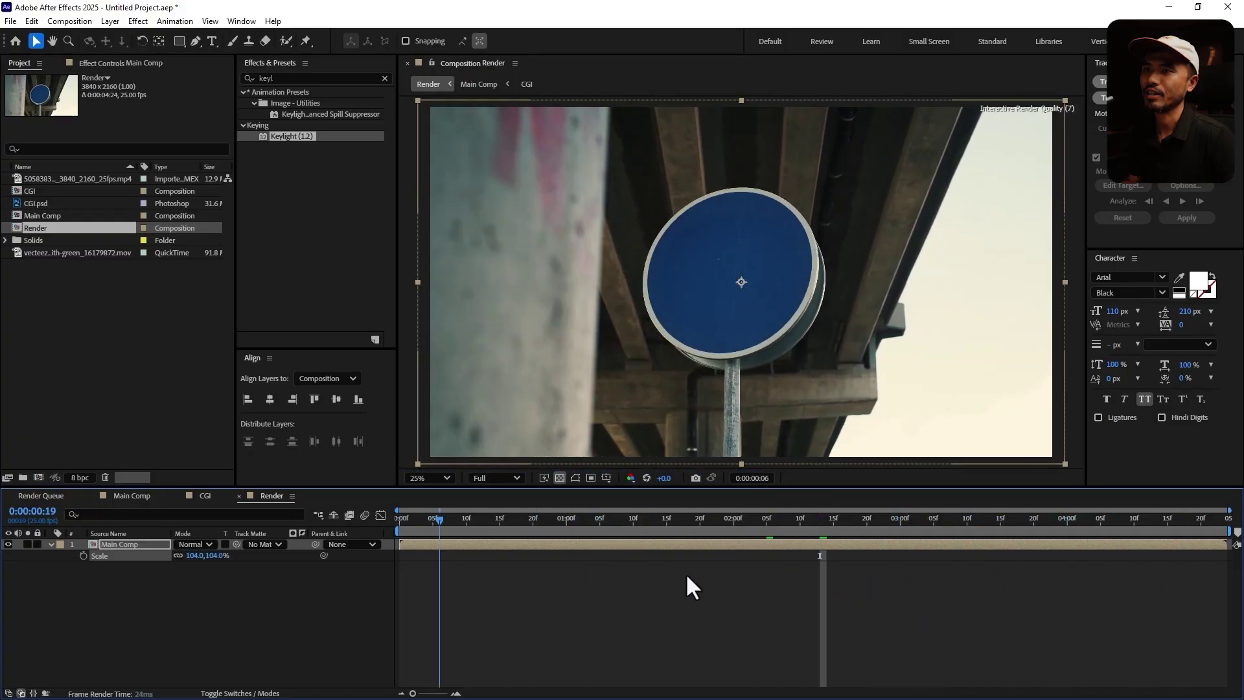
drag(830, 558, 925, 565)
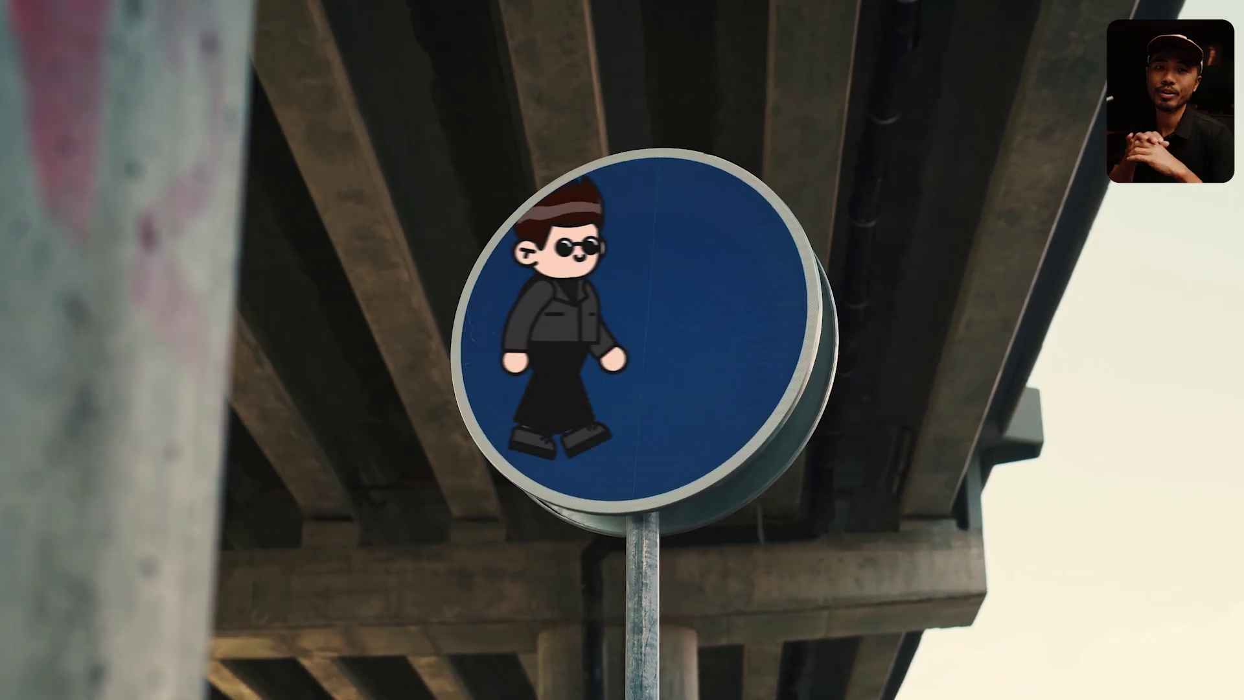